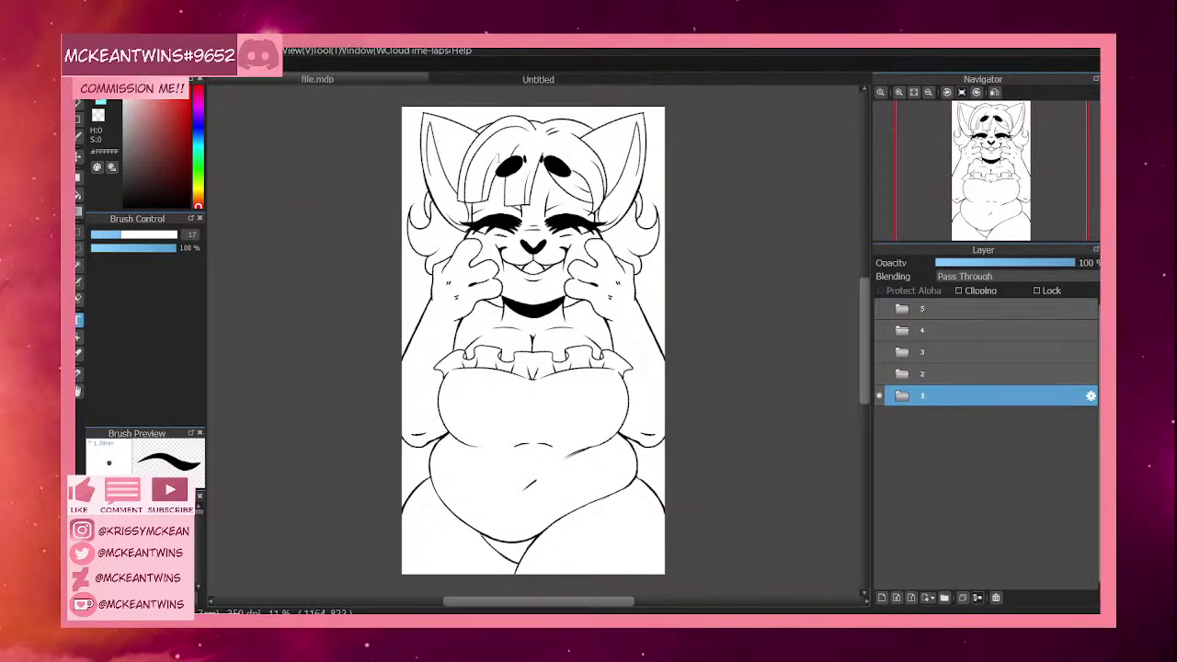
# Step through frame folders 1 to 4 individually, leaving only folder 4 visible and expanded to show its layers.
pyautogui.click(879, 374)
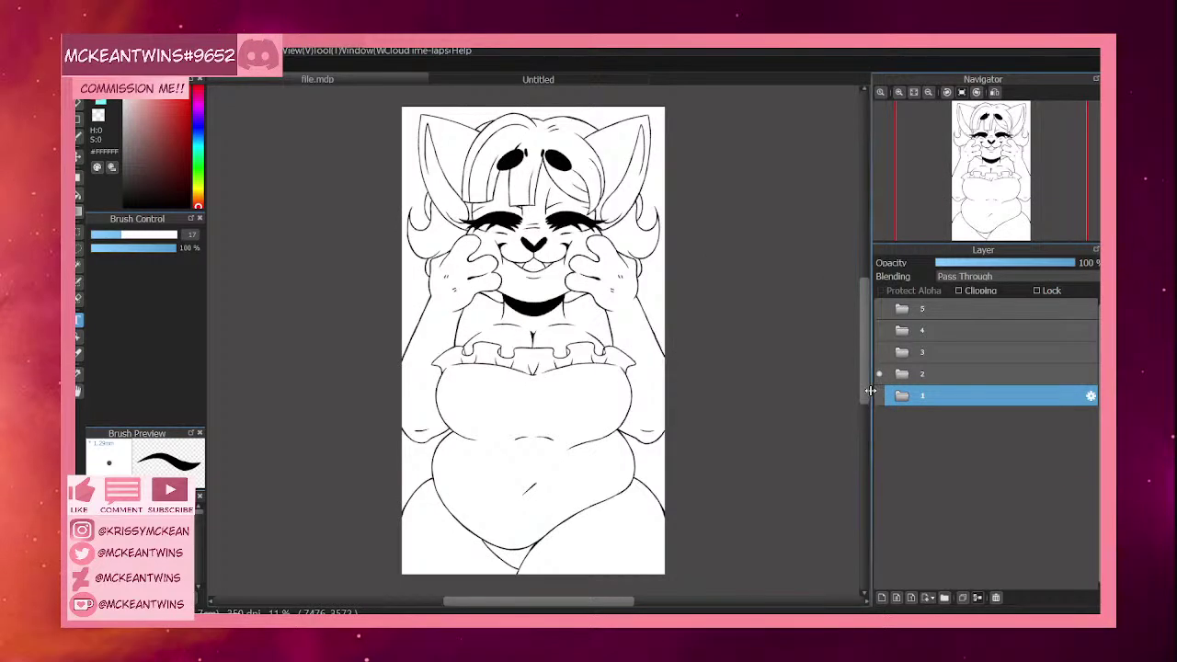
pyautogui.click(879, 352)
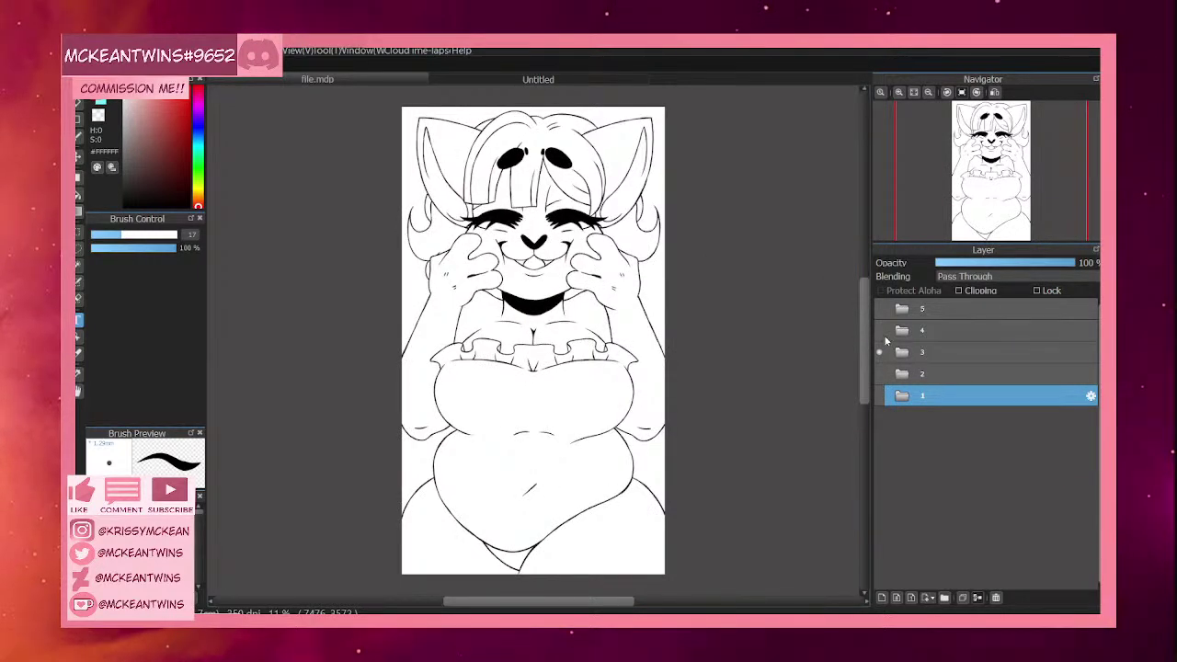
pyautogui.click(879, 330)
pyautogui.click(879, 352)
pyautogui.click(902, 330)
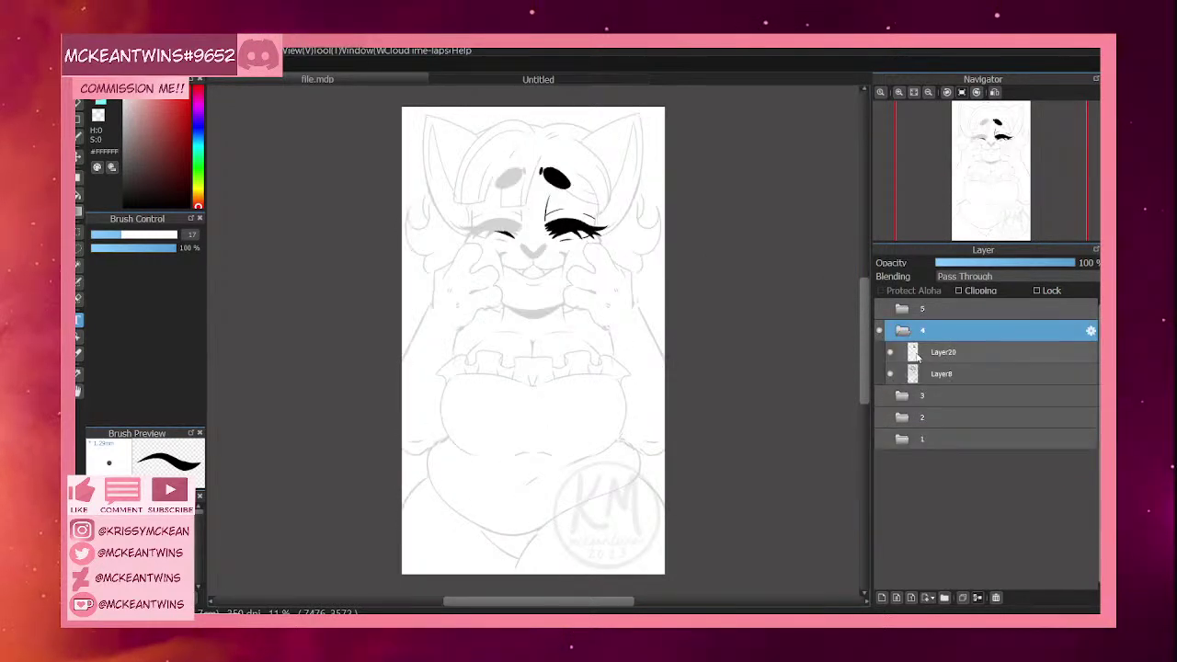
# Toggle the faint sketch on Layer8 off and on for checking, and make Layer20 the active drawing layer.
pyautogui.click(917, 355)
pyautogui.click(947, 373)
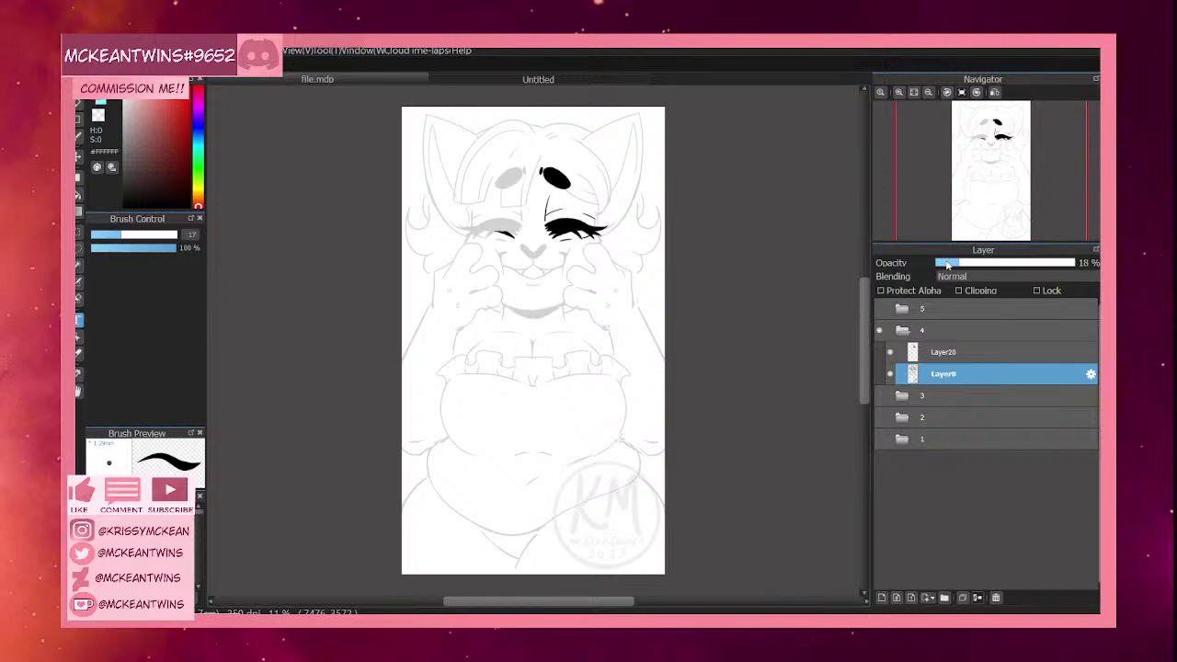
pyautogui.click(889, 373)
pyautogui.click(889, 373)
pyautogui.click(951, 354)
# Set up the Brush tool with black (#000000) and a rough-edged brush at size 19 and 92% opacity.
pyautogui.click(898, 91)
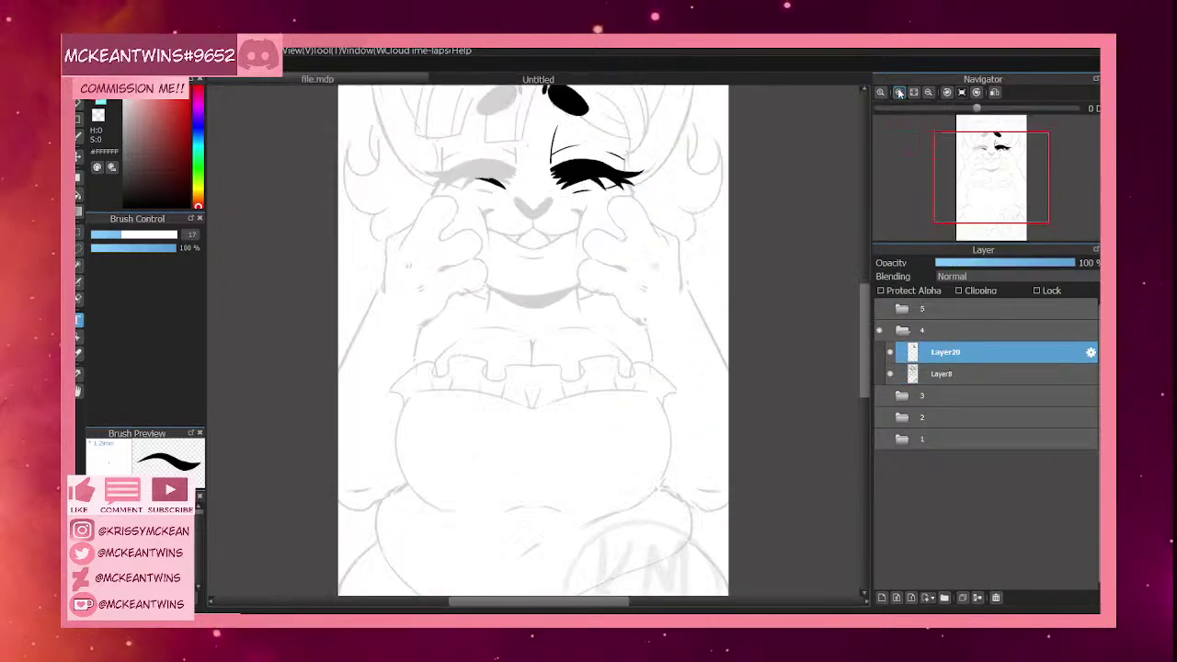
pyautogui.click(900, 93)
pyautogui.moveTo(978, 179); pyautogui.dragTo(979, 154)
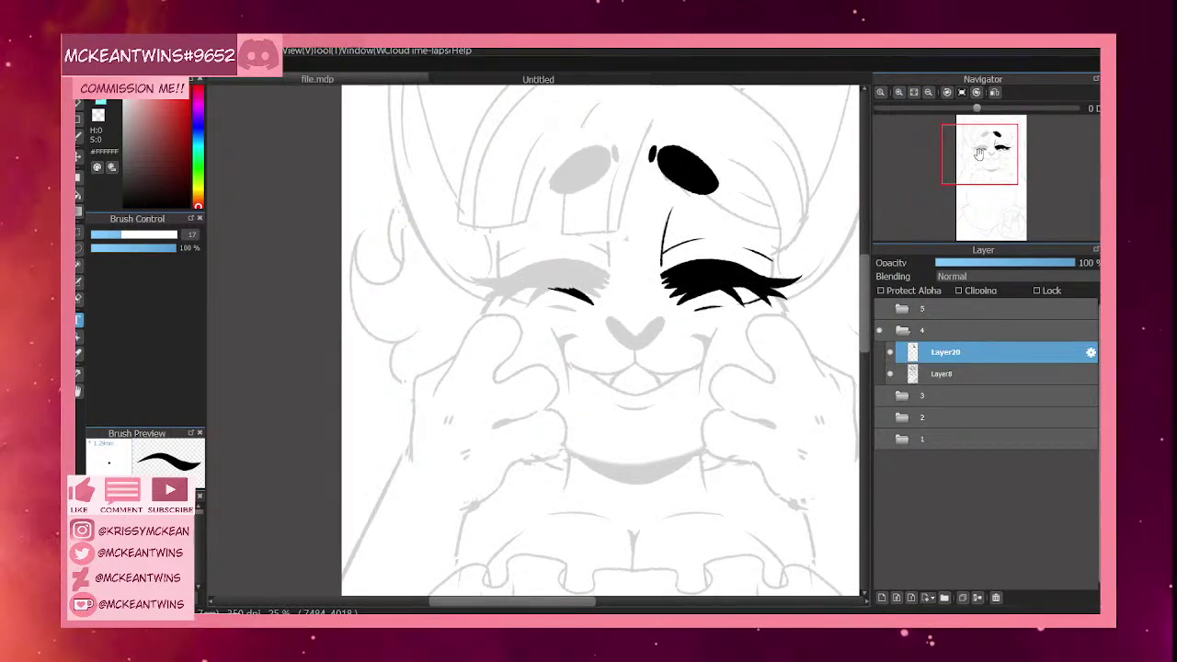
pyautogui.click(78, 88)
pyautogui.click(124, 206)
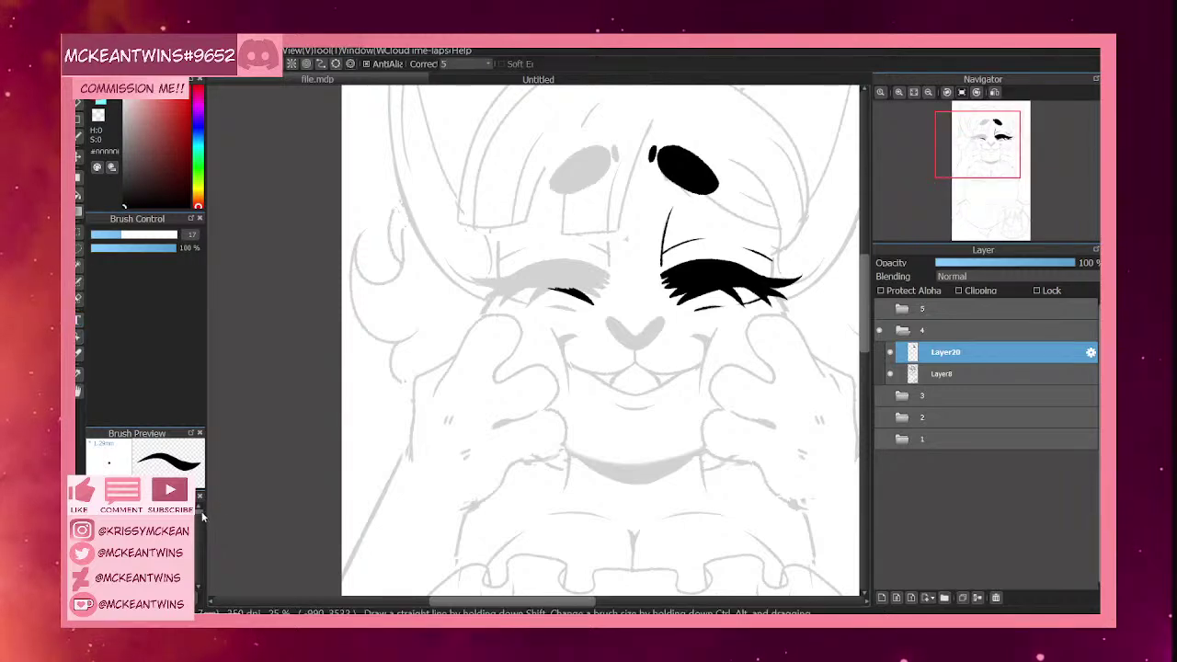
pyautogui.click(137, 552)
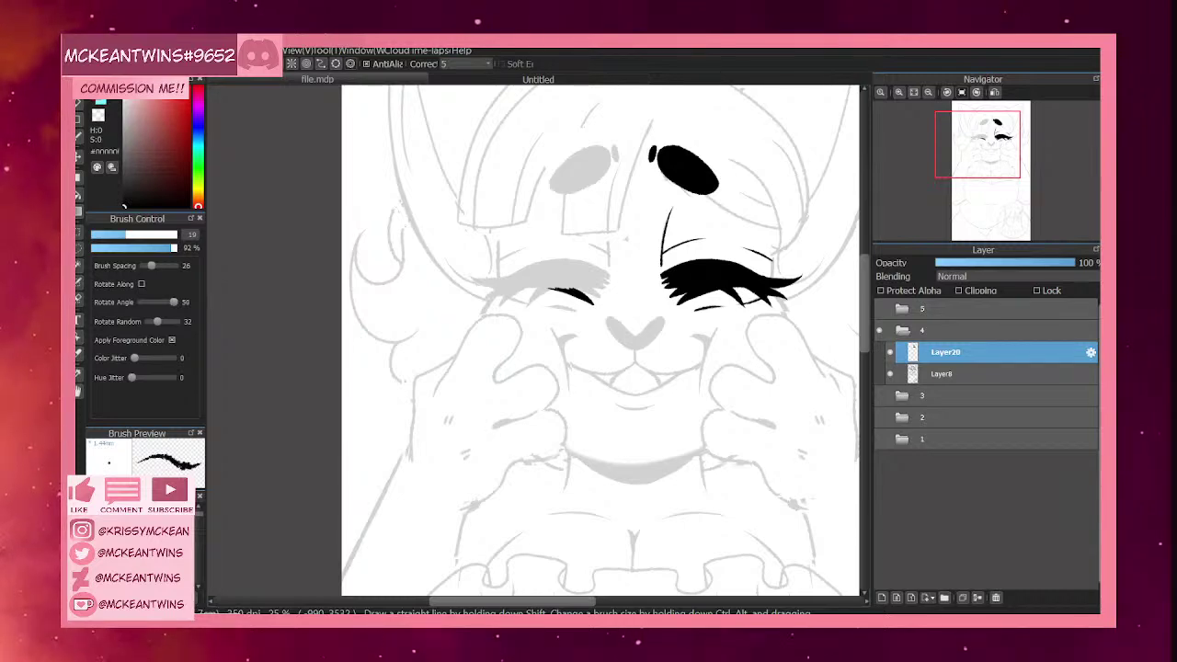
# Ink a thin lash stroke beside the existing black stroke at the inner corner of the unfinished eye.
pyautogui.click(901, 93)
pyautogui.click(901, 93)
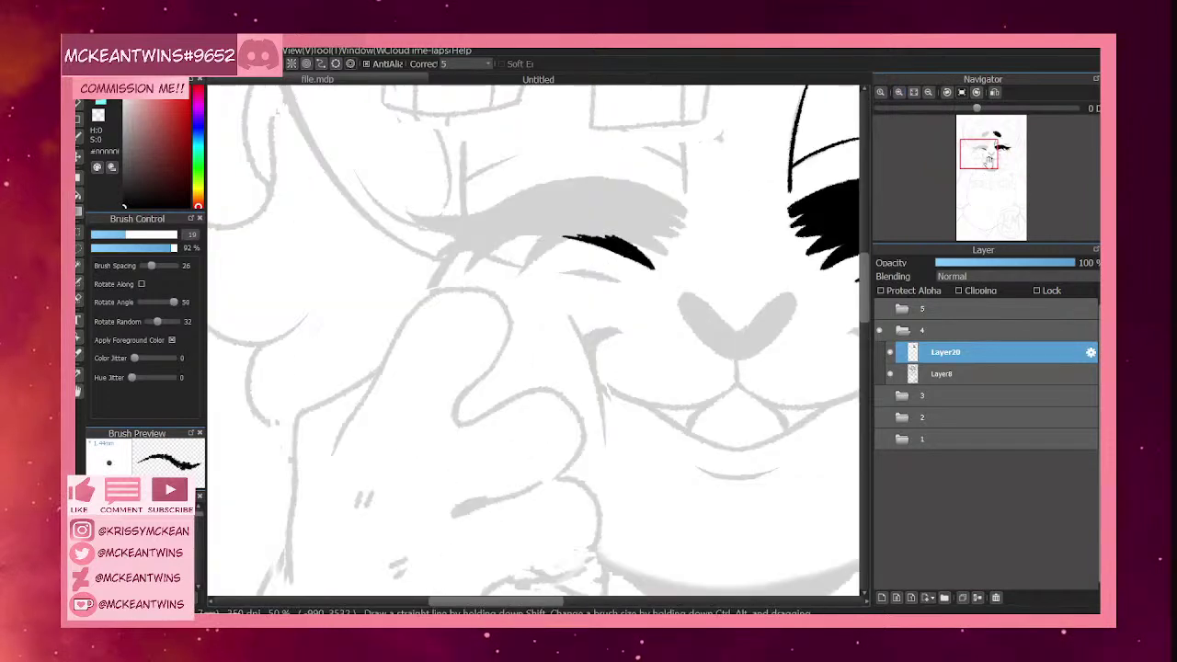
pyautogui.click(982, 154)
pyautogui.moveTo(983, 152); pyautogui.dragTo(981, 150)
pyautogui.moveTo(976, 108); pyautogui.dragTo(933, 107)
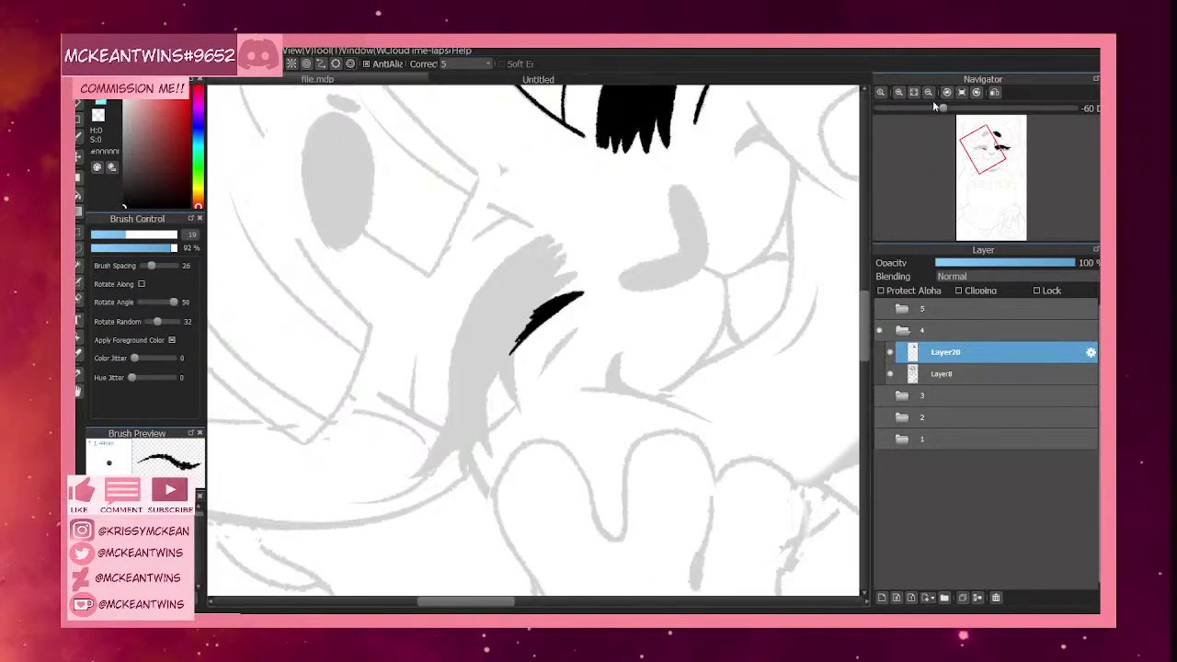
pyautogui.click(899, 93)
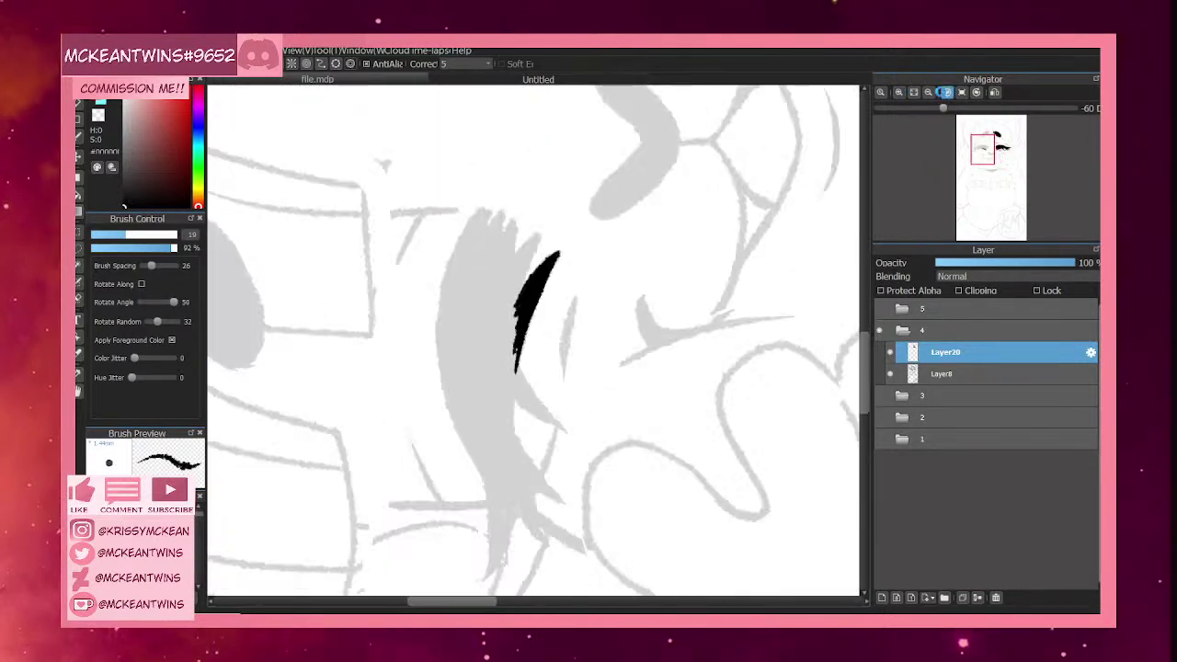
pyautogui.click(899, 93)
pyautogui.moveTo(539, 189); pyautogui.dragTo(522, 236)
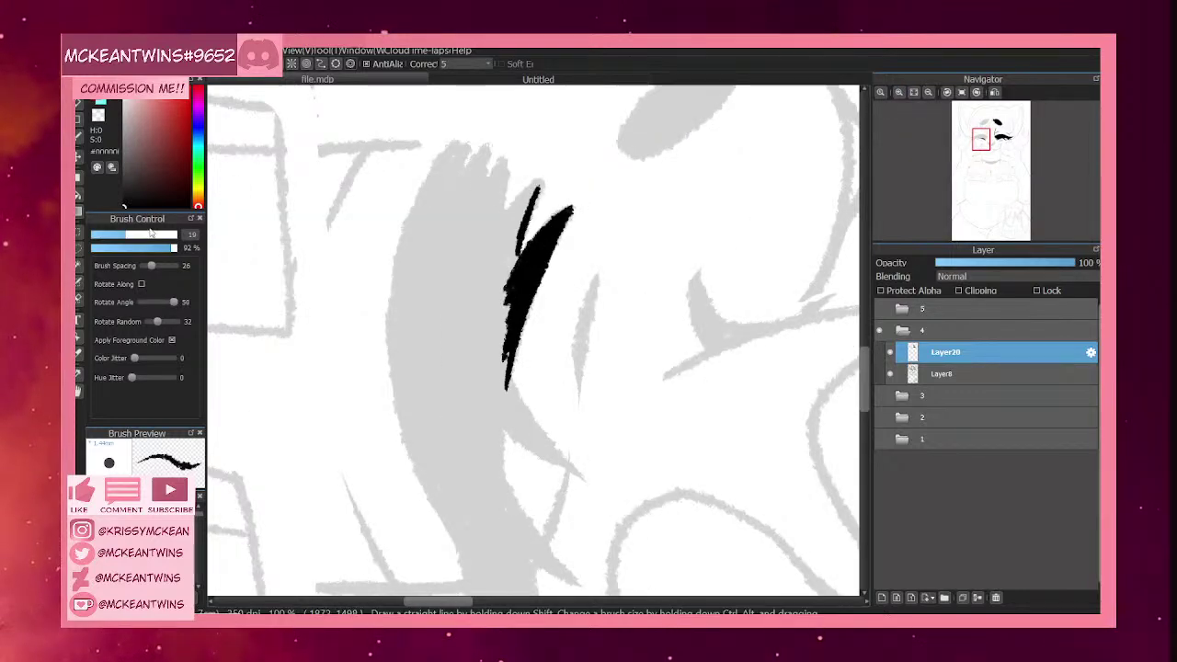
# Ink the spiky inner lash tips of the unfinished eye at 100% opacity, using brush size 45 and size 20 for the last tip.
pyautogui.click(138, 550)
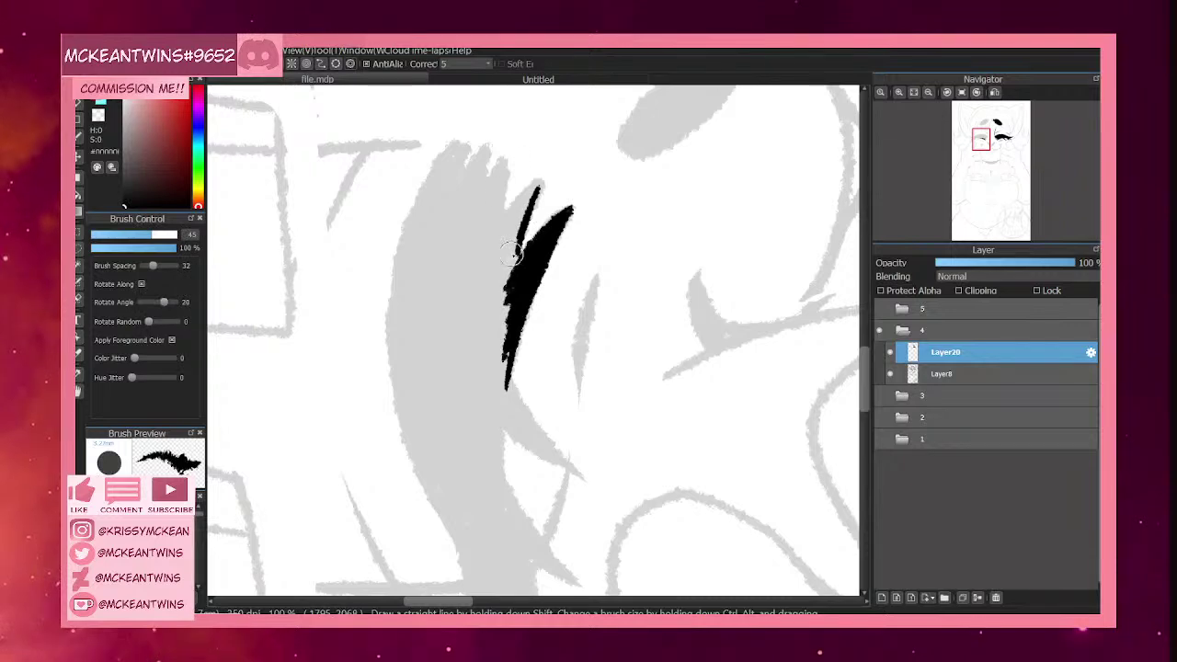
pyautogui.moveTo(514, 254)
pyautogui.mouseDown()
pyautogui.moveTo(539, 187)
pyautogui.moveTo(506, 215)
pyautogui.moveTo(516, 208)
pyautogui.moveTo(505, 234)
pyautogui.moveTo(514, 285)
pyautogui.moveTo(521, 249)
pyautogui.moveTo(507, 236)
pyautogui.moveTo(486, 266)
pyautogui.moveTo(502, 238)
pyautogui.moveTo(502, 162)
pyautogui.moveTo(486, 196)
pyautogui.moveTo(493, 265)
pyautogui.moveTo(482, 261)
pyautogui.moveTo(483, 147)
pyautogui.moveTo(469, 179)
pyautogui.moveTo(480, 158)
pyautogui.moveTo(467, 193)
pyautogui.mouseUp()
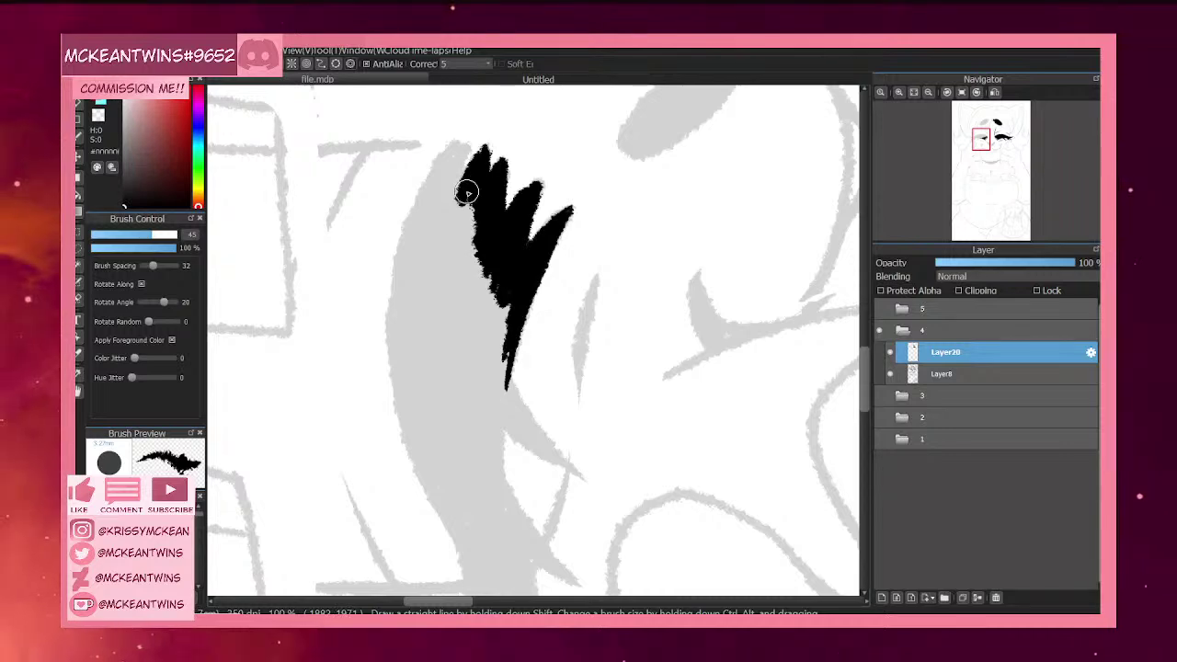
pyautogui.click(138, 234)
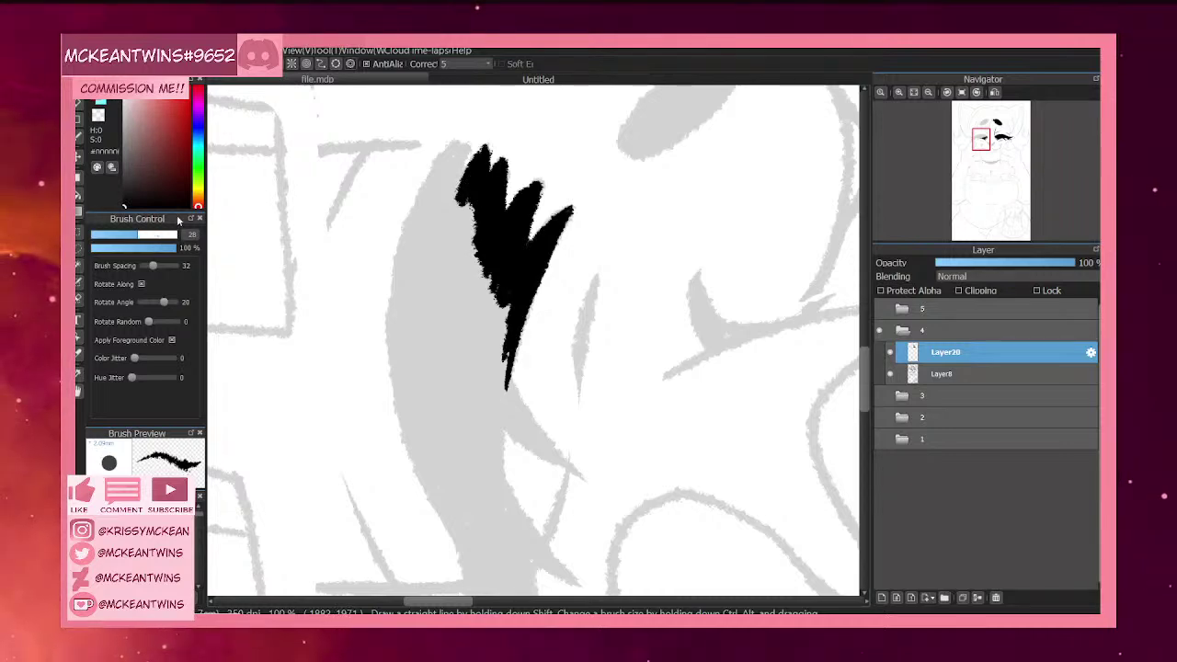
pyautogui.moveTo(462, 182)
pyautogui.mouseDown()
pyautogui.moveTo(466, 140)
pyautogui.moveTo(428, 174)
pyautogui.moveTo(401, 243)
pyautogui.moveTo(458, 149)
pyautogui.moveTo(446, 235)
pyautogui.moveTo(445, 175)
pyautogui.moveTo(417, 237)
pyautogui.moveTo(422, 226)
pyautogui.mouseUp()
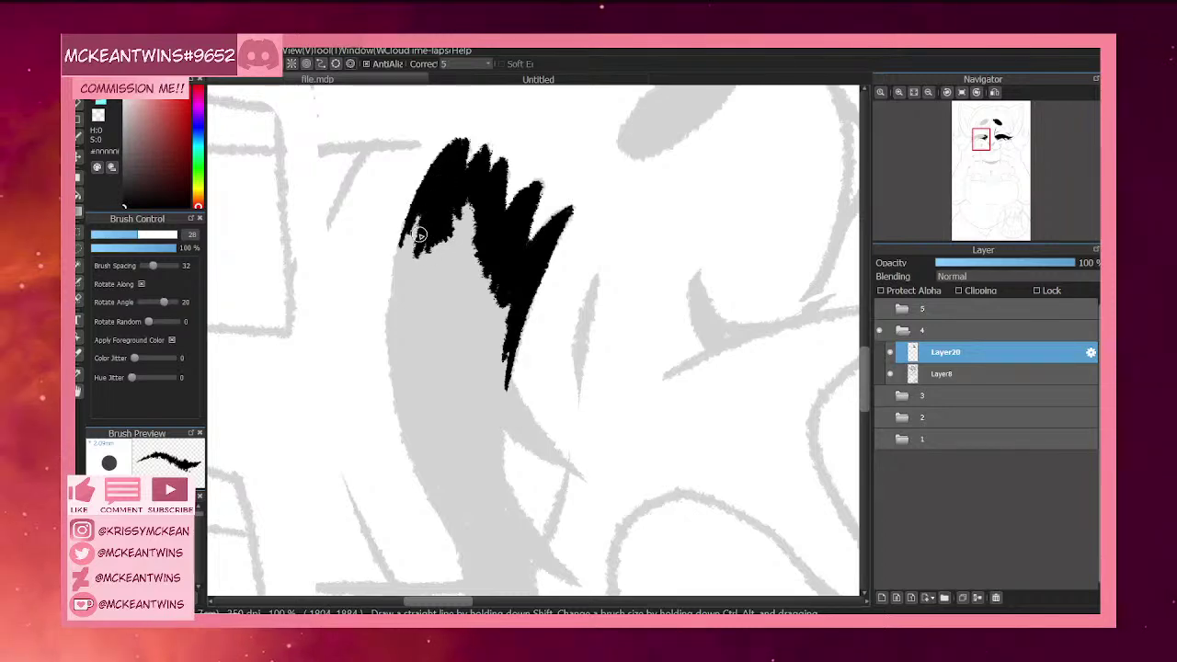
pyautogui.click(436, 178)
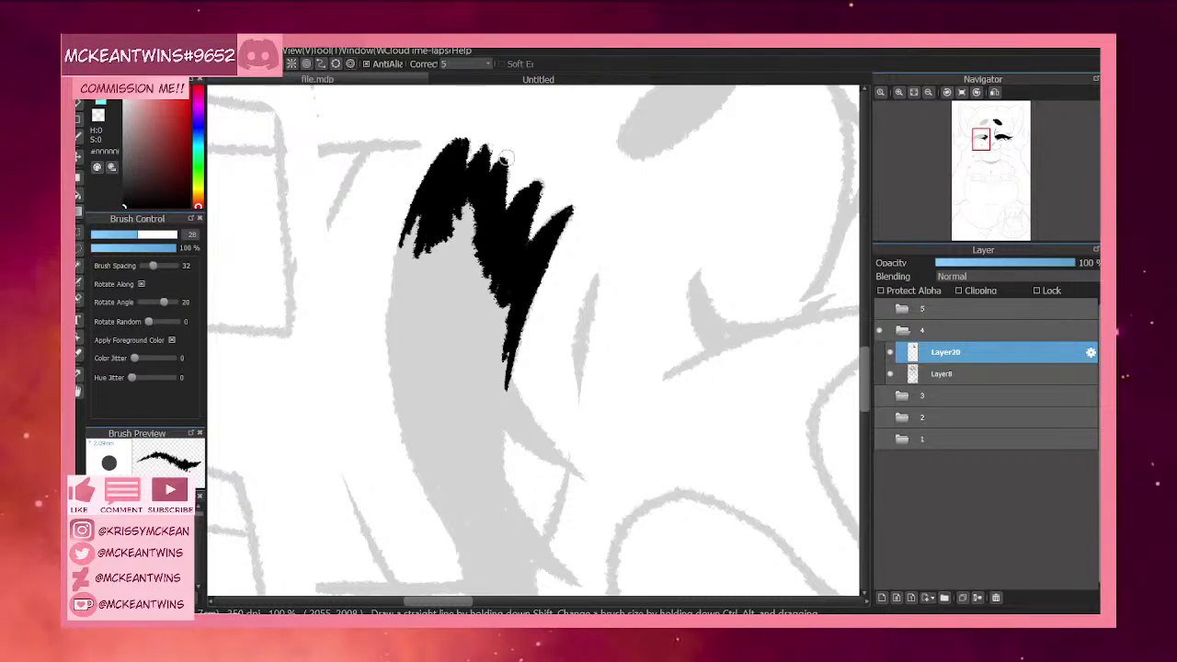
# Ink the lower edge and the long curved upper edge of the thick lash band along the grey sketch.
pyautogui.moveTo(487, 345)
pyautogui.mouseDown()
pyautogui.moveTo(495, 372)
pyautogui.moveTo(501, 312)
pyautogui.moveTo(496, 481)
pyautogui.moveTo(496, 441)
pyautogui.moveTo(497, 465)
pyautogui.mouseUp()
pyautogui.moveTo(419, 219)
pyautogui.mouseDown()
pyautogui.moveTo(410, 256)
pyautogui.moveTo(420, 199)
pyautogui.moveTo(396, 322)
pyautogui.moveTo(398, 396)
pyautogui.moveTo(402, 276)
pyautogui.moveTo(395, 372)
pyautogui.moveTo(409, 262)
pyautogui.moveTo(410, 313)
pyautogui.moveTo(454, 205)
pyautogui.moveTo(467, 280)
pyautogui.moveTo(486, 236)
pyautogui.moveTo(499, 254)
pyautogui.moveTo(486, 336)
pyautogui.moveTo(445, 232)
pyautogui.moveTo(428, 246)
pyautogui.mouseUp()
pyautogui.click(962, 93)
pyautogui.moveTo(985, 148); pyautogui.dragTo(981, 148)
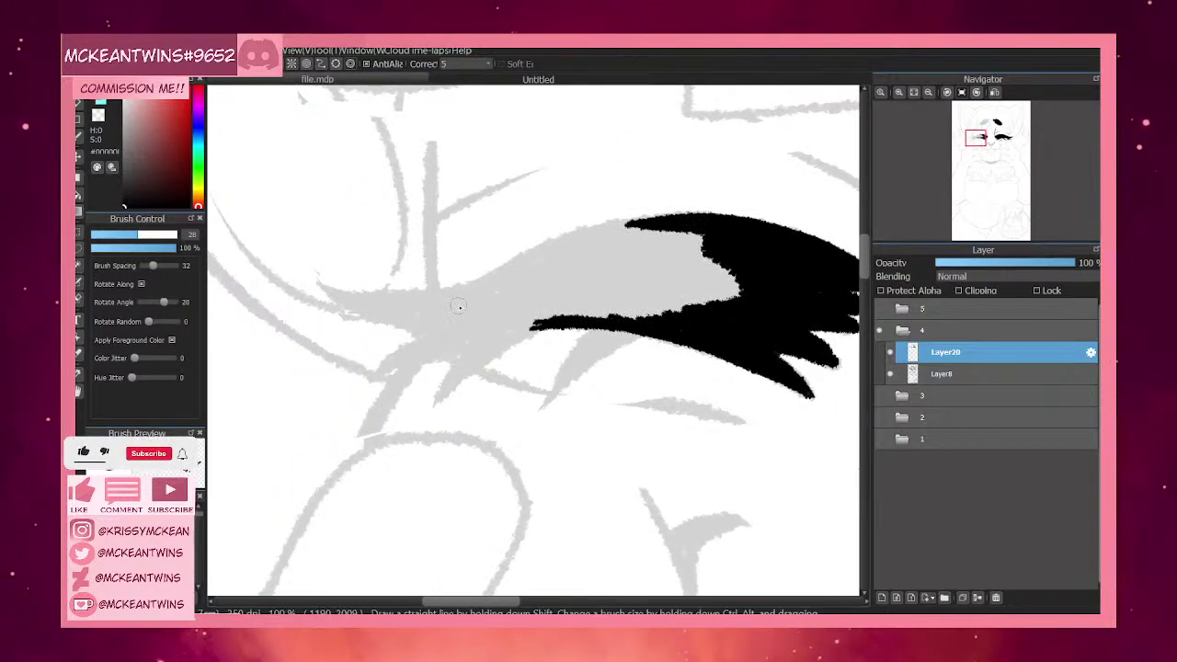
pyautogui.moveTo(455, 301)
pyautogui.mouseDown()
pyautogui.moveTo(543, 248)
pyautogui.moveTo(502, 269)
pyautogui.moveTo(592, 231)
pyautogui.moveTo(489, 283)
pyautogui.moveTo(551, 244)
pyautogui.moveTo(483, 283)
pyautogui.moveTo(630, 221)
pyautogui.moveTo(661, 221)
pyautogui.mouseUp()
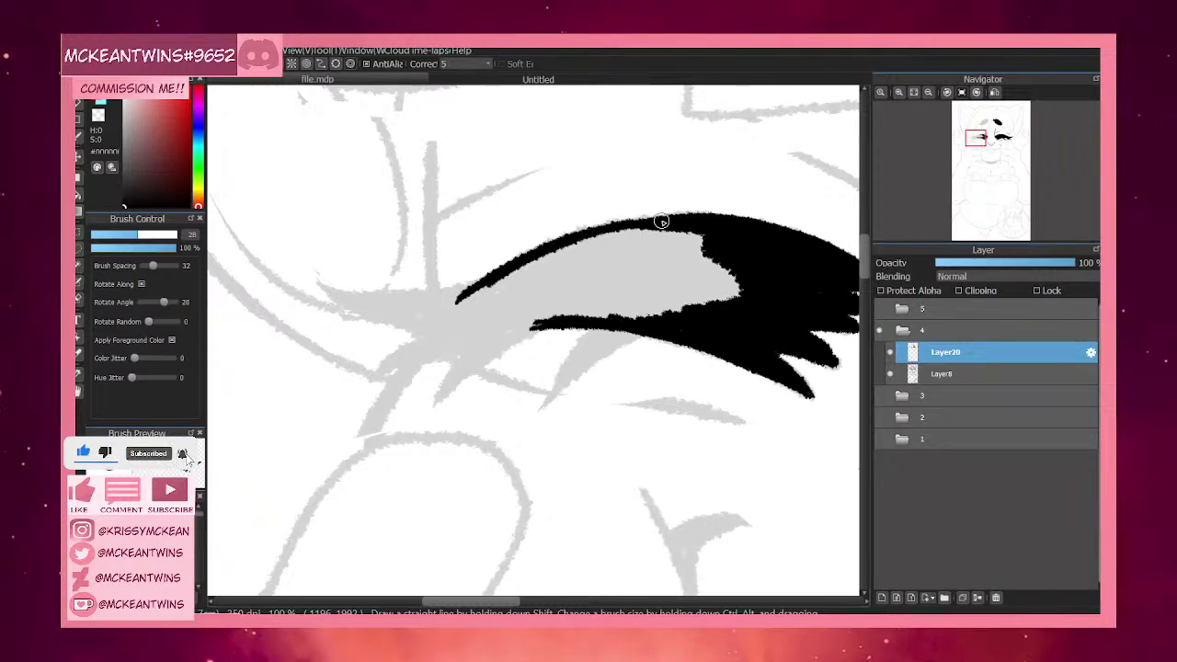
pyautogui.moveTo(593, 234); pyautogui.dragTo(682, 218)
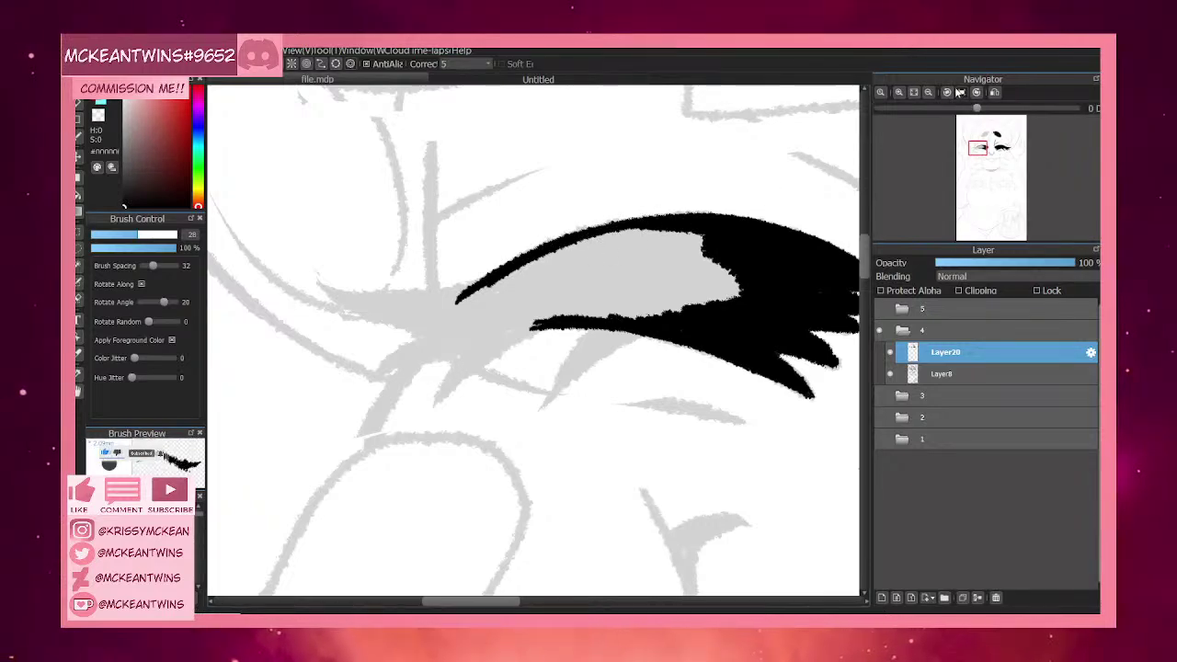
# Outline and fill the middle pointed lash at the outer corner of the eye in black.
pyautogui.click(947, 92)
pyautogui.moveTo(480, 409); pyautogui.dragTo(489, 511)
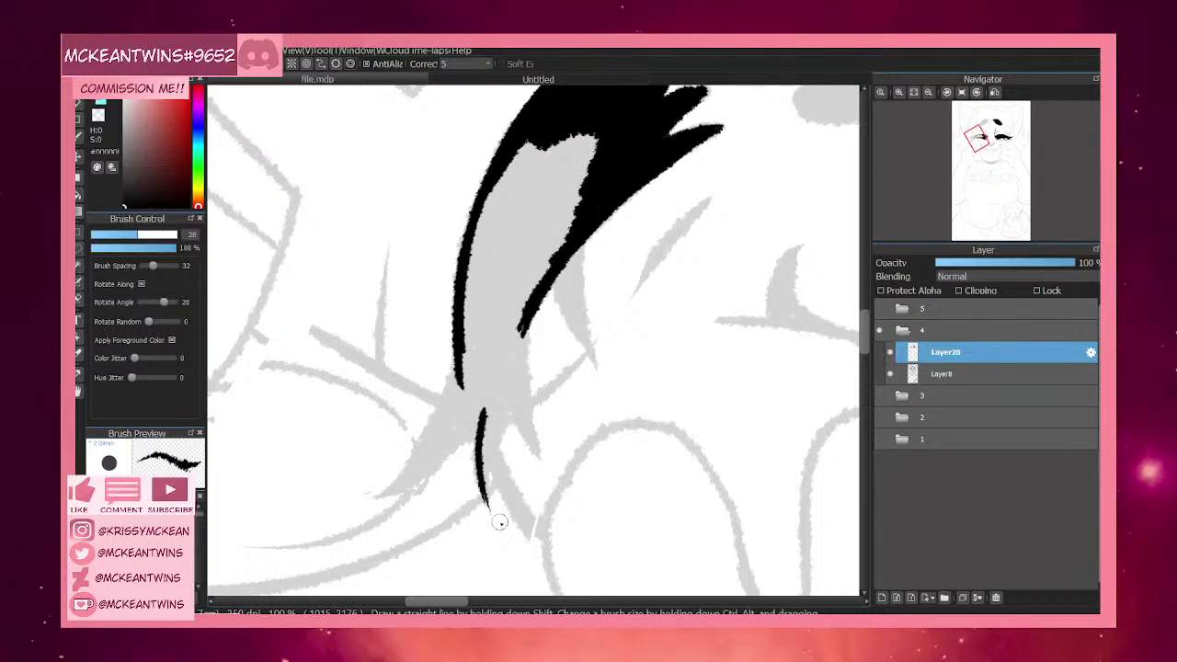
pyautogui.moveTo(495, 449)
pyautogui.mouseDown()
pyautogui.moveTo(486, 492)
pyautogui.moveTo(511, 383)
pyautogui.mouseUp()
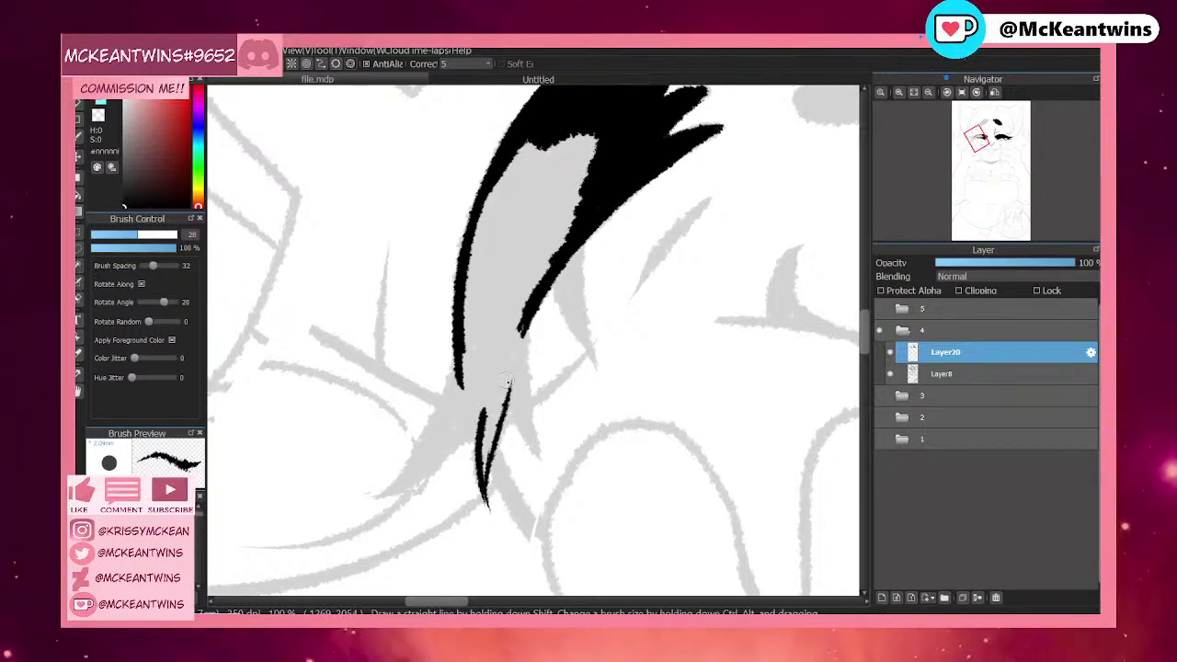
pyautogui.moveTo(485, 485)
pyautogui.mouseDown()
pyautogui.moveTo(482, 410)
pyautogui.moveTo(488, 511)
pyautogui.mouseUp()
pyautogui.moveTo(487, 458)
pyautogui.mouseDown()
pyautogui.moveTo(498, 382)
pyautogui.moveTo(484, 415)
pyautogui.moveTo(479, 400)
pyautogui.mouseUp()
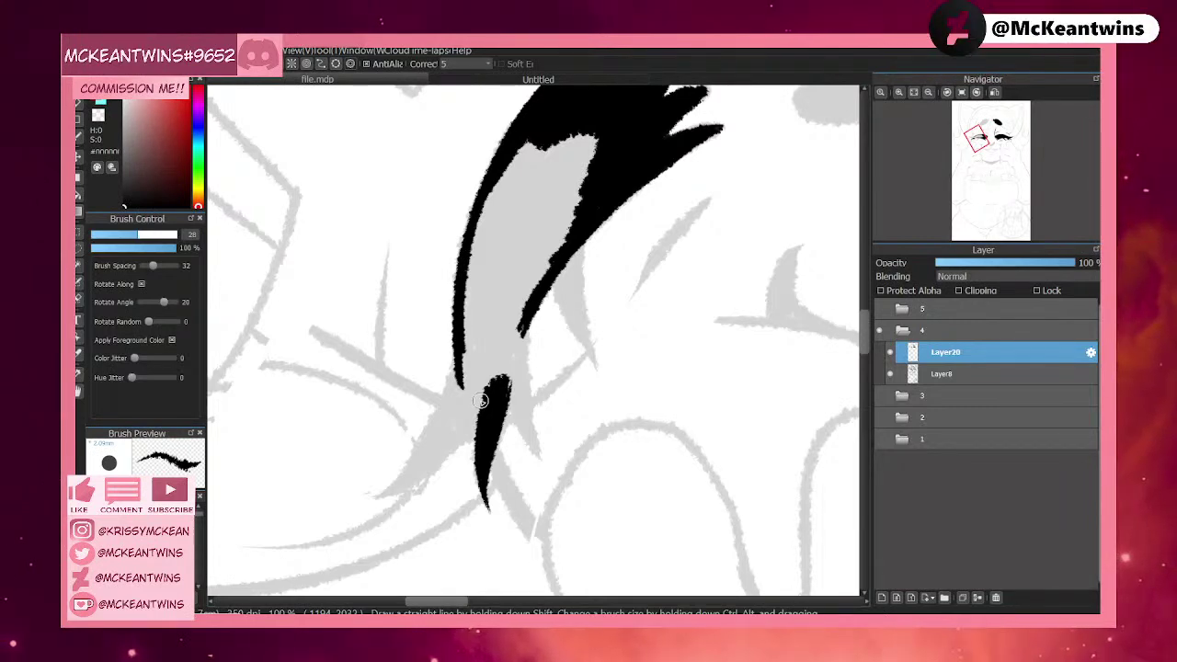
# Ink the longest outer lash, joining it to the upper lash edge, and fill it solid black.
pyautogui.click(962, 92)
pyautogui.moveTo(980, 144); pyautogui.dragTo(973, 147)
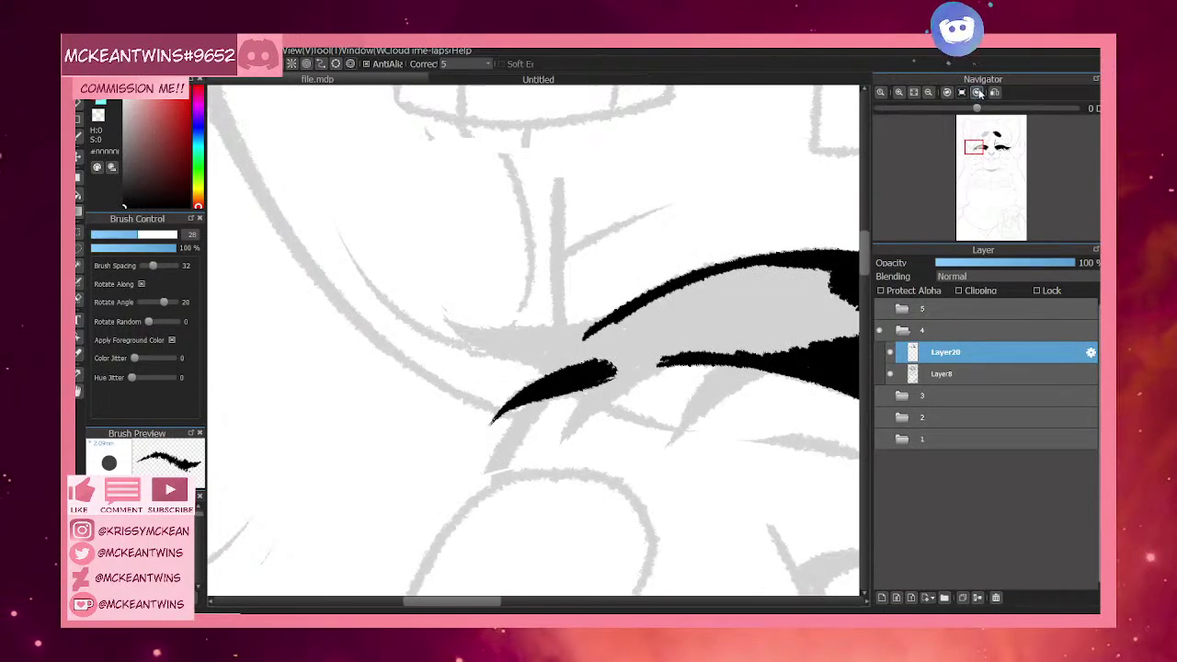
pyautogui.click(977, 93)
pyautogui.click(976, 93)
pyautogui.moveTo(515, 407)
pyautogui.mouseDown()
pyautogui.moveTo(530, 293)
pyautogui.moveTo(508, 404)
pyautogui.moveTo(523, 294)
pyautogui.moveTo(513, 328)
pyautogui.moveTo(559, 248)
pyautogui.mouseUp()
pyautogui.moveTo(555, 421)
pyautogui.mouseDown()
pyautogui.moveTo(542, 276)
pyautogui.moveTo(542, 292)
pyautogui.mouseUp()
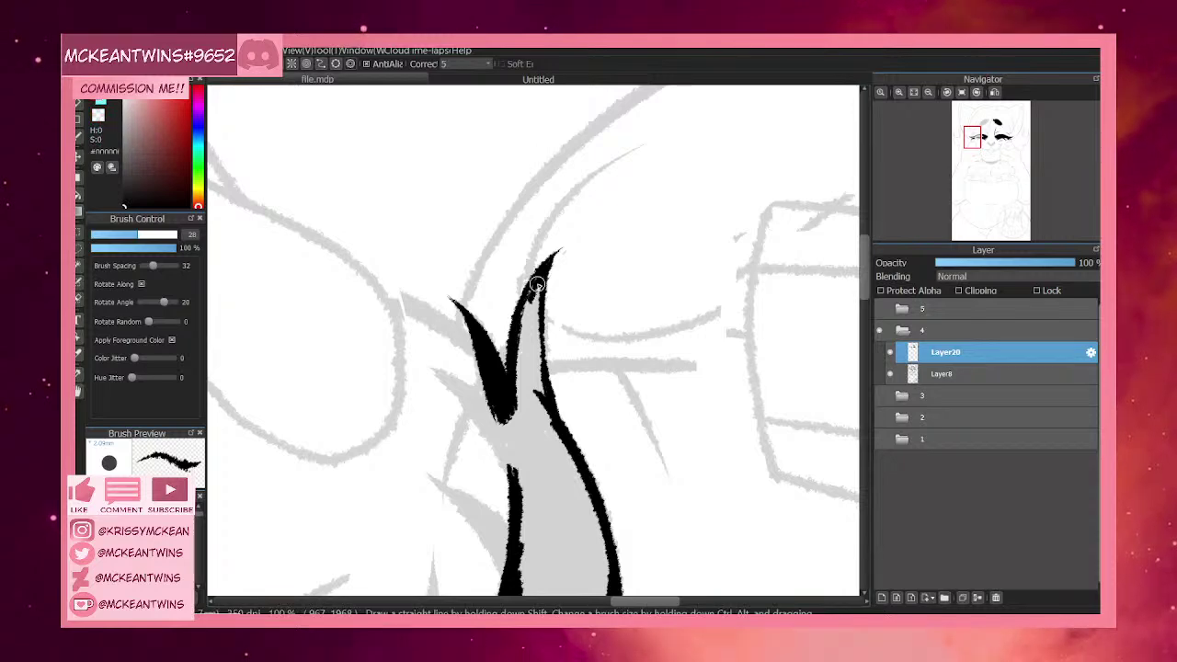
pyautogui.moveTo(538, 285)
pyautogui.mouseDown()
pyautogui.moveTo(529, 327)
pyautogui.moveTo(543, 276)
pyautogui.moveTo(536, 337)
pyautogui.moveTo(521, 331)
pyautogui.mouseUp()
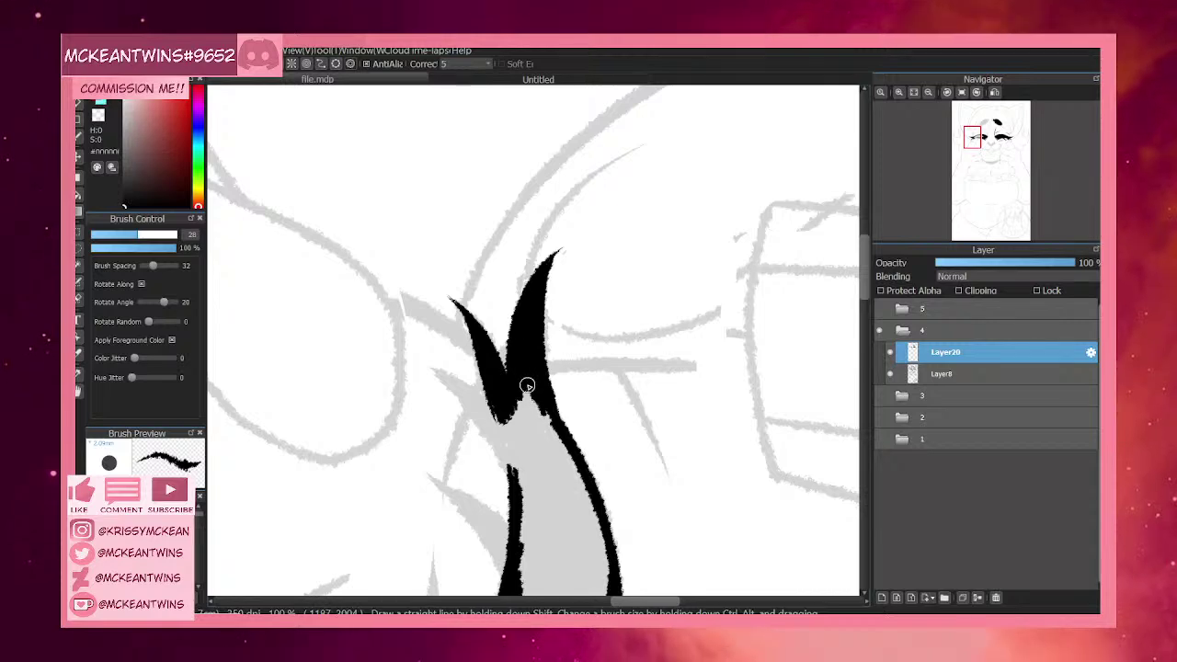
# Ink the lowest outer lash and connect it to the lower edge of the lash band.
pyautogui.moveTo(972, 138); pyautogui.dragTo(977, 149)
pyautogui.click(947, 93)
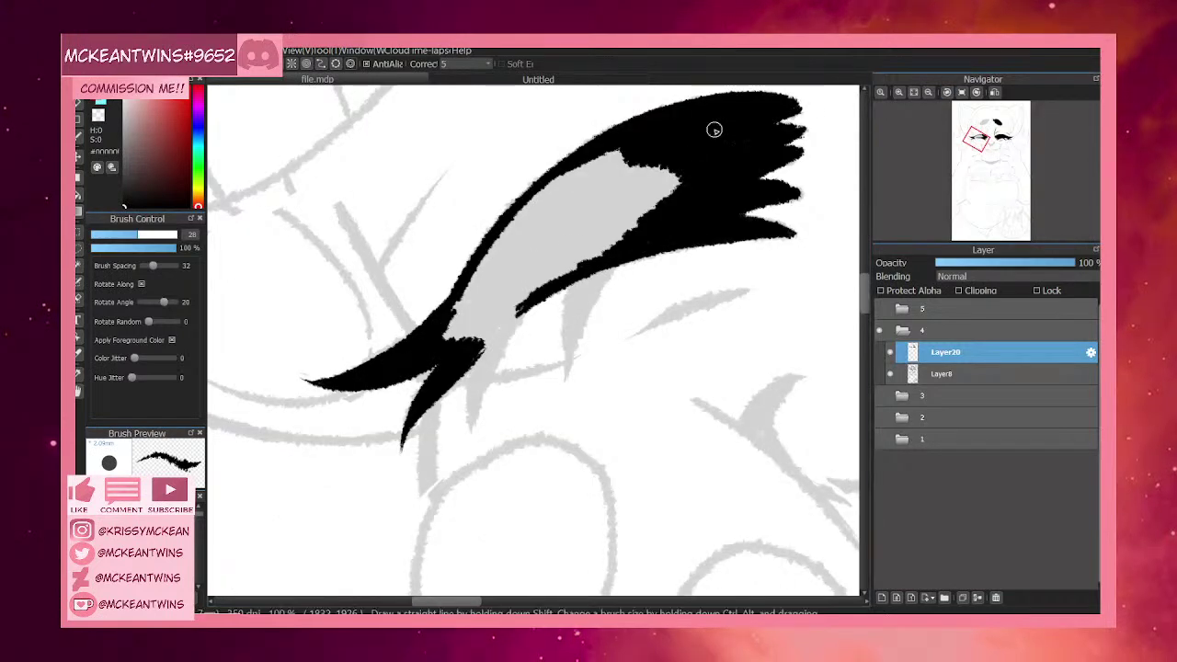
pyautogui.moveTo(480, 339)
pyautogui.mouseDown()
pyautogui.moveTo(471, 427)
pyautogui.moveTo(473, 355)
pyautogui.moveTo(471, 431)
pyautogui.mouseUp()
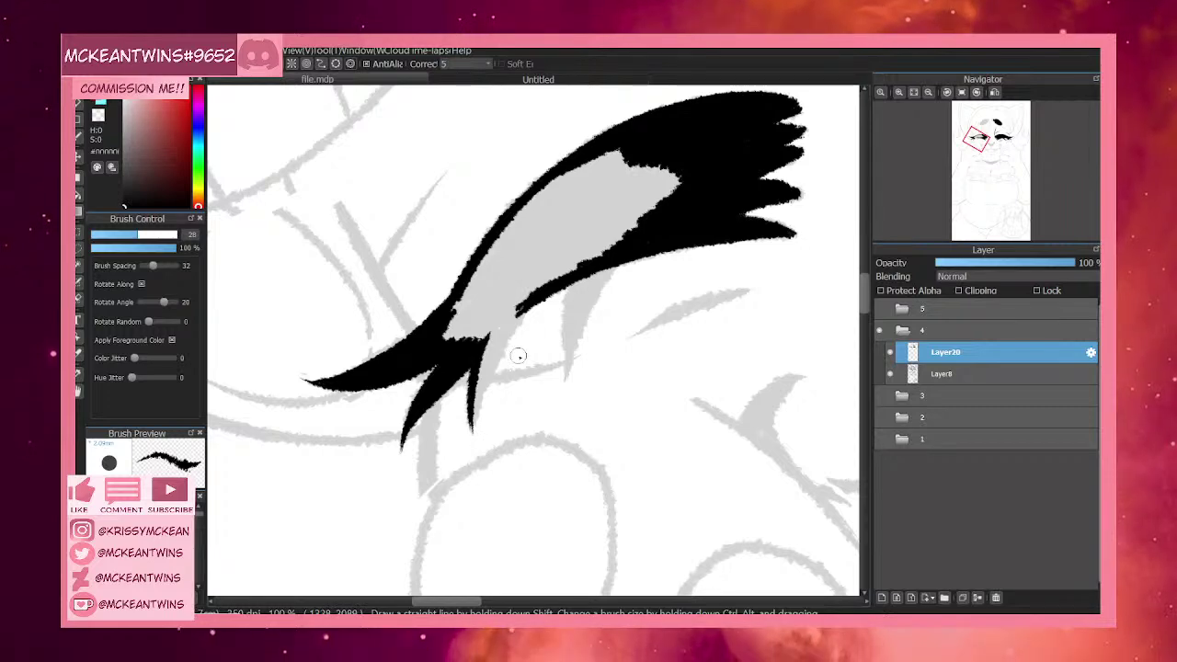
pyautogui.moveTo(480, 377)
pyautogui.mouseDown()
pyautogui.moveTo(490, 341)
pyautogui.moveTo(526, 303)
pyautogui.moveTo(471, 417)
pyautogui.moveTo(488, 352)
pyautogui.mouseUp()
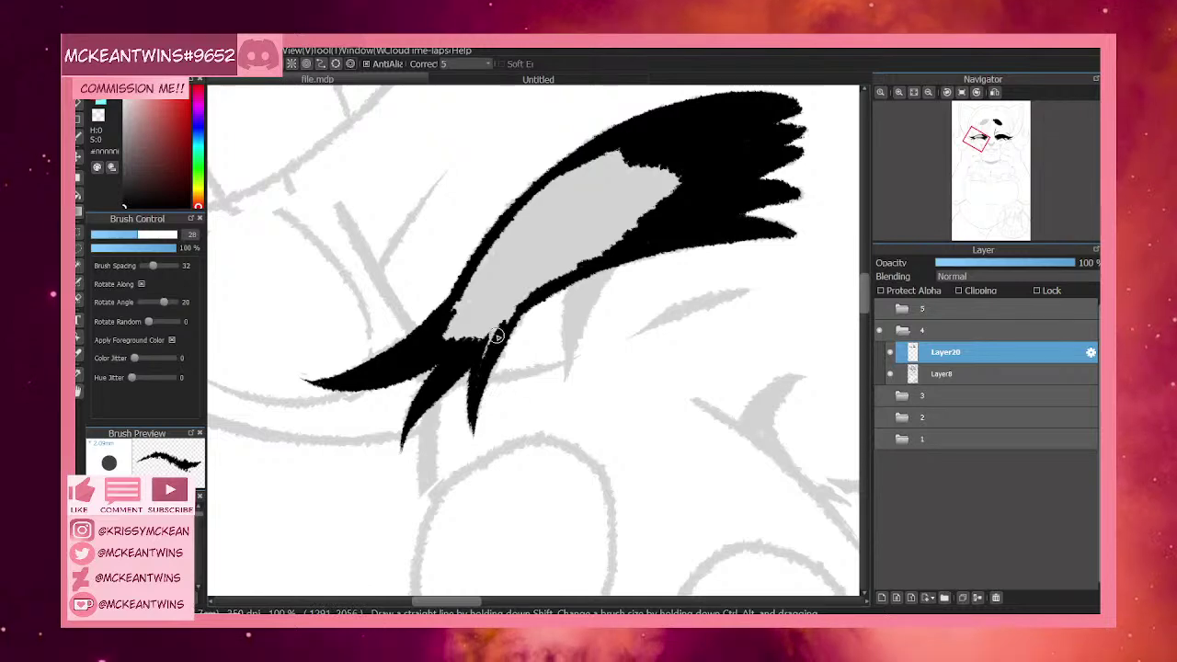
pyautogui.moveTo(498, 335)
pyautogui.mouseDown()
pyautogui.moveTo(481, 357)
pyautogui.moveTo(516, 299)
pyautogui.moveTo(534, 295)
pyautogui.mouseUp()
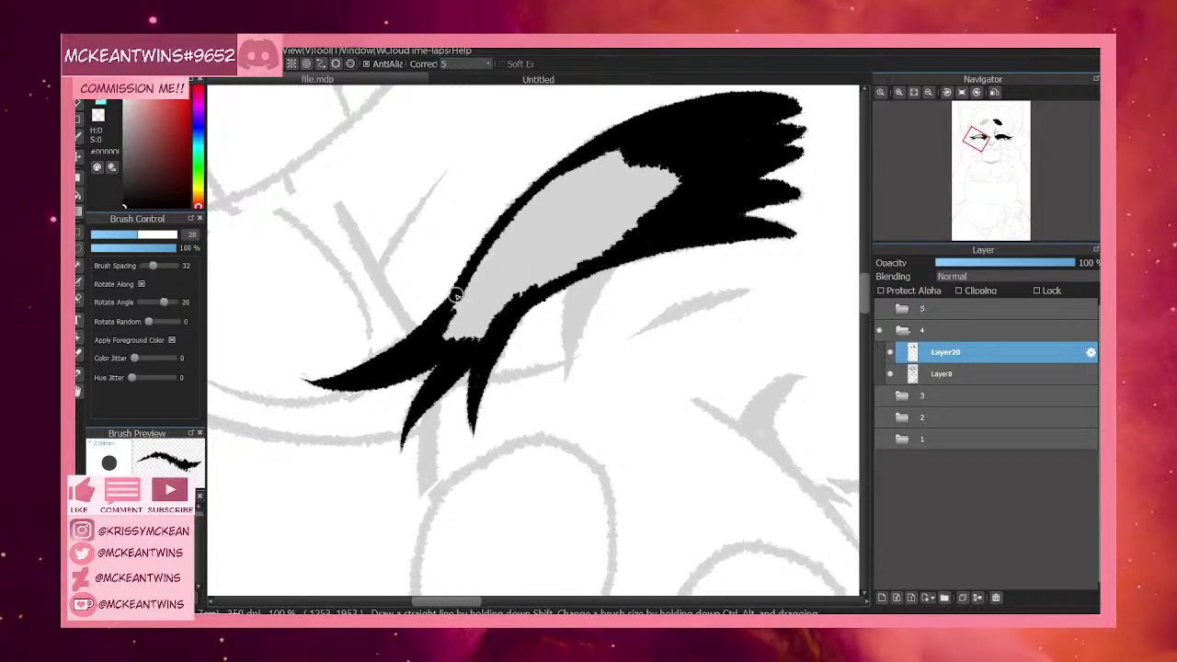
# Fill the remaining grey interior of the lash band solid black.
pyautogui.moveTo(447, 319)
pyautogui.mouseDown()
pyautogui.moveTo(521, 294)
pyautogui.moveTo(456, 351)
pyautogui.moveTo(470, 288)
pyautogui.moveTo(523, 208)
pyautogui.moveTo(487, 246)
pyautogui.moveTo(598, 154)
pyautogui.moveTo(561, 172)
pyautogui.moveTo(602, 168)
pyautogui.mouseUp()
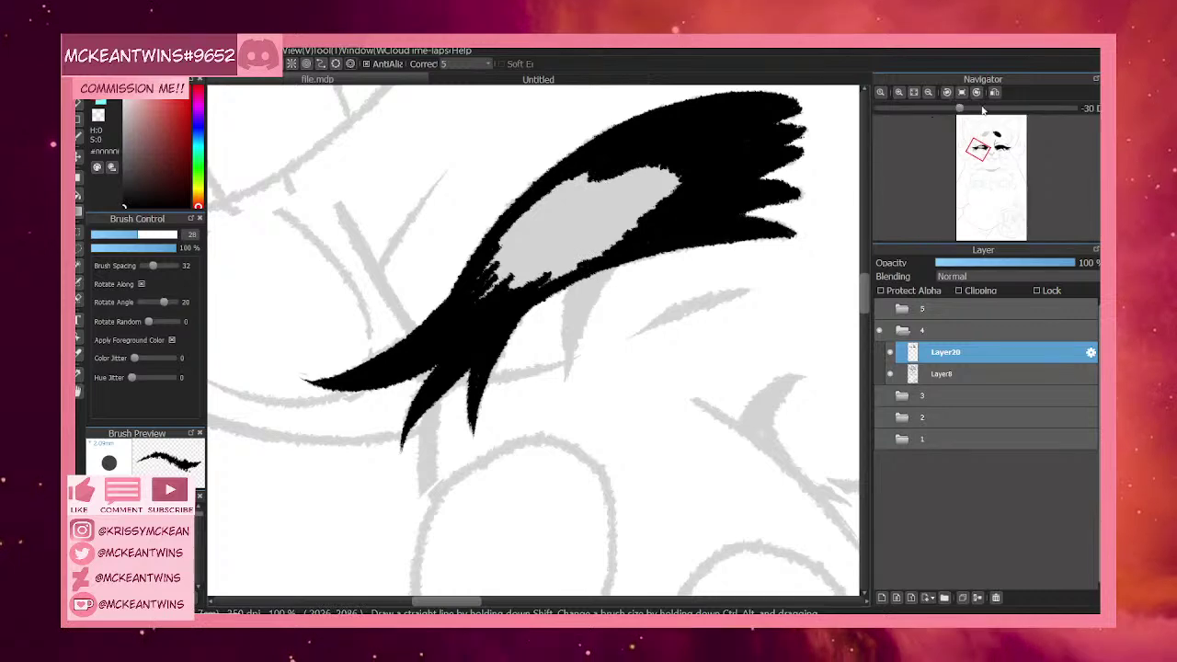
pyautogui.click(948, 93)
pyautogui.moveTo(435, 138)
pyautogui.mouseDown()
pyautogui.moveTo(437, 185)
pyautogui.moveTo(461, 152)
pyautogui.moveTo(466, 168)
pyautogui.moveTo(478, 138)
pyautogui.moveTo(487, 189)
pyautogui.moveTo(487, 305)
pyautogui.moveTo(470, 381)
pyautogui.moveTo(447, 337)
pyautogui.mouseUp()
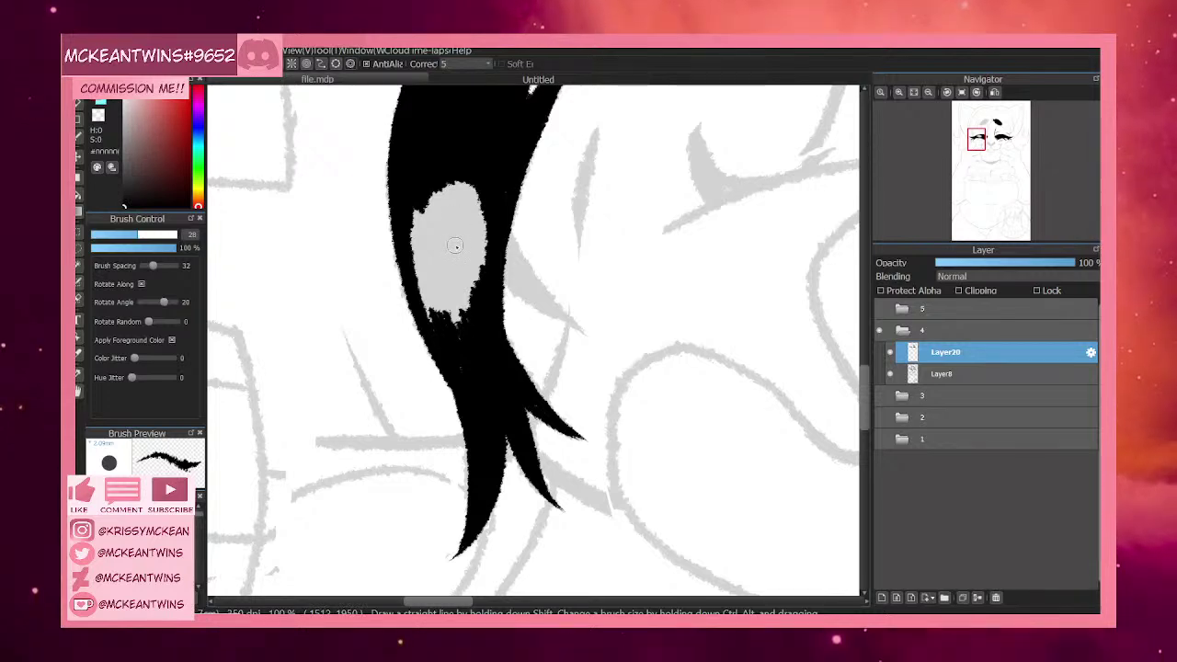
pyautogui.moveTo(419, 276)
pyautogui.mouseDown()
pyautogui.moveTo(430, 319)
pyautogui.moveTo(437, 290)
pyautogui.moveTo(458, 298)
pyautogui.moveTo(479, 345)
pyautogui.moveTo(474, 334)
pyautogui.moveTo(464, 377)
pyautogui.moveTo(432, 259)
pyautogui.moveTo(454, 306)
pyautogui.moveTo(461, 233)
pyautogui.moveTo(473, 299)
pyautogui.moveTo(473, 231)
pyautogui.moveTo(477, 271)
pyautogui.mouseUp()
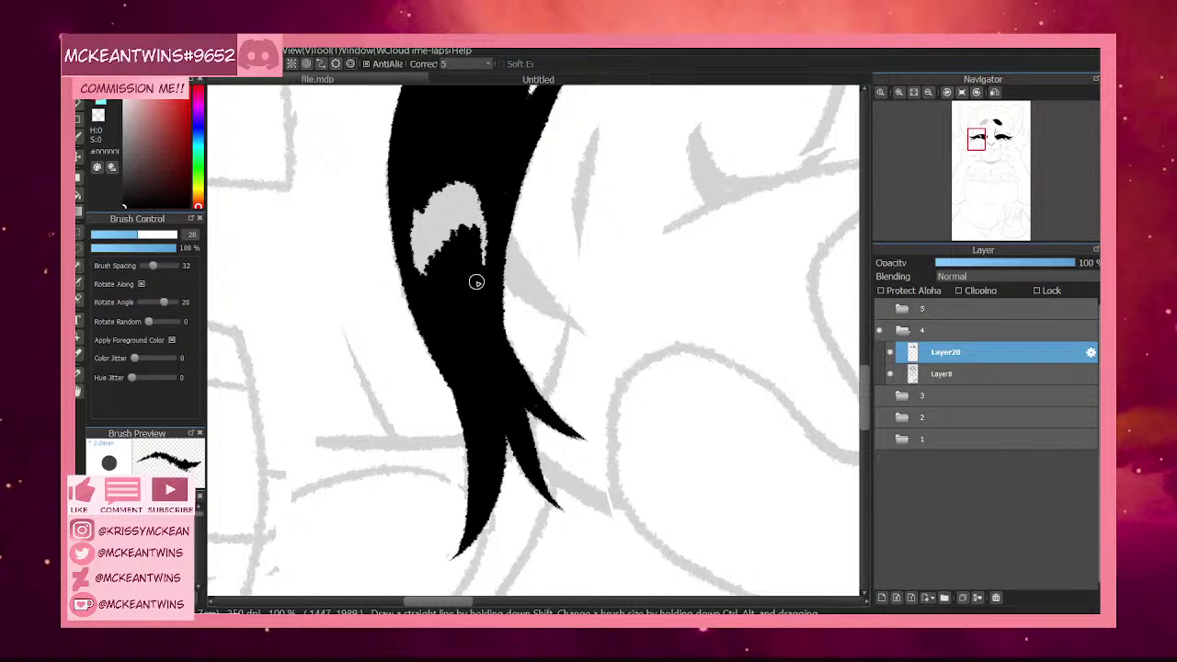
pyautogui.moveTo(478, 279)
pyautogui.mouseDown()
pyautogui.moveTo(467, 233)
pyautogui.moveTo(459, 260)
pyautogui.moveTo(456, 240)
pyautogui.moveTo(454, 254)
pyautogui.moveTo(446, 246)
pyautogui.moveTo(433, 278)
pyautogui.moveTo(428, 264)
pyautogui.moveTo(428, 280)
pyautogui.moveTo(413, 273)
pyautogui.moveTo(415, 215)
pyautogui.mouseUp()
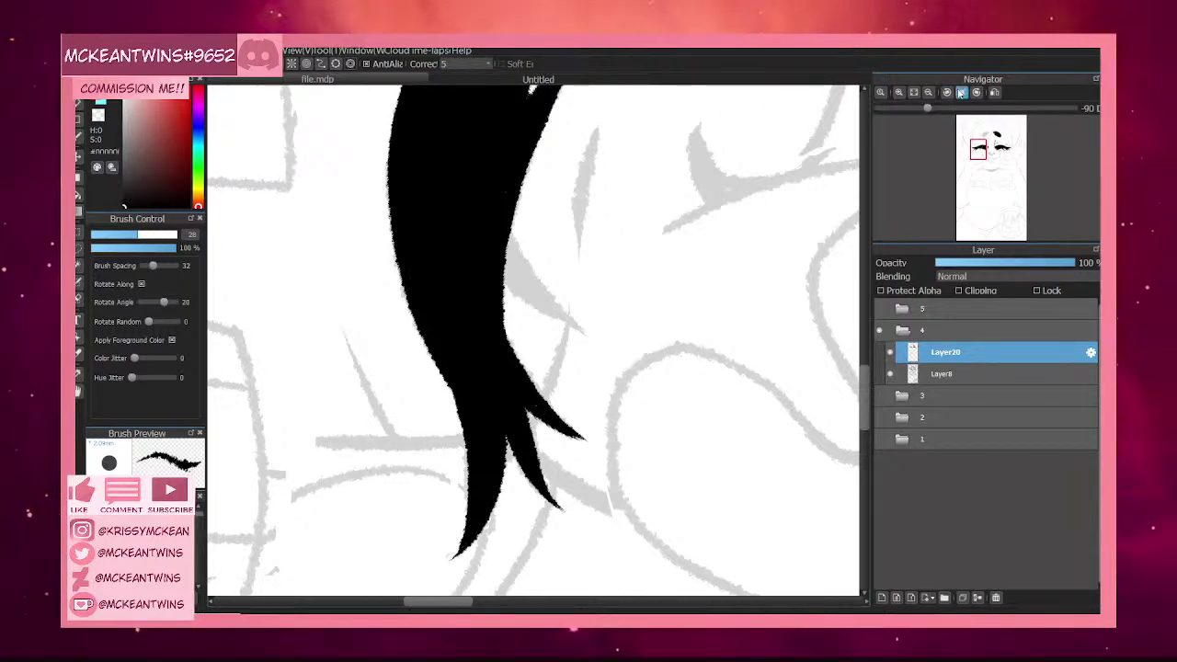
pyautogui.click(962, 92)
pyautogui.moveTo(977, 148); pyautogui.dragTo(979, 149)
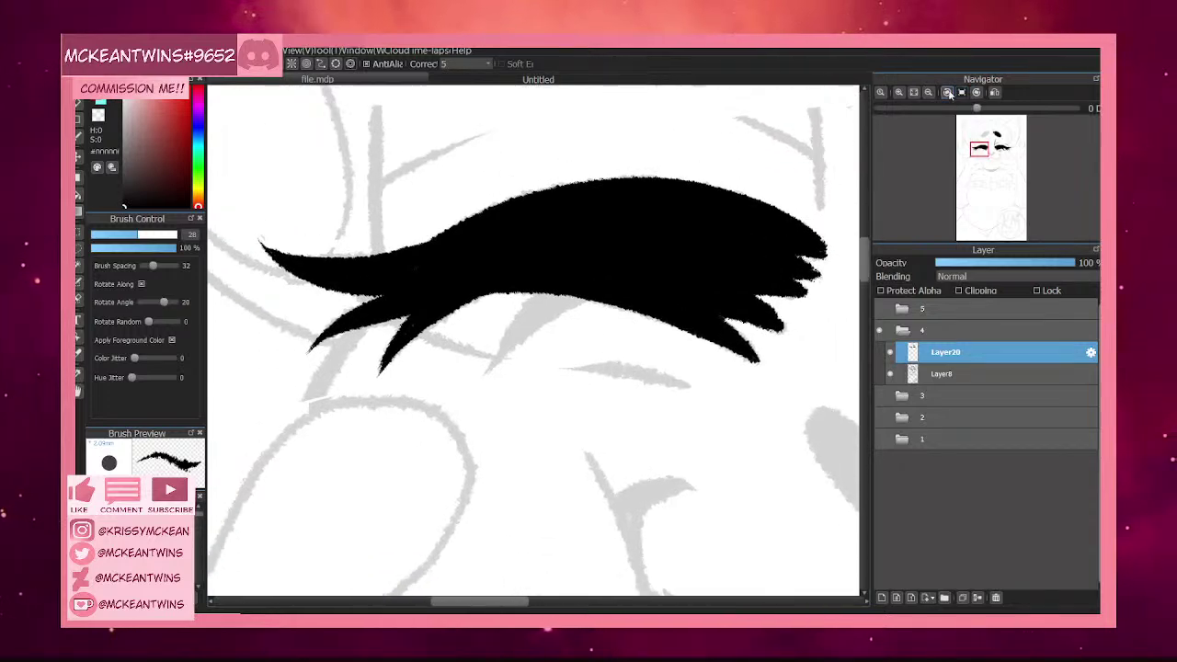
# Ink the separate pointed lash on the underside of the lash band and fill it solid black.
pyautogui.click(948, 93)
pyautogui.moveTo(520, 283); pyautogui.dragTo(508, 353)
pyautogui.moveTo(513, 297); pyautogui.dragTo(512, 393)
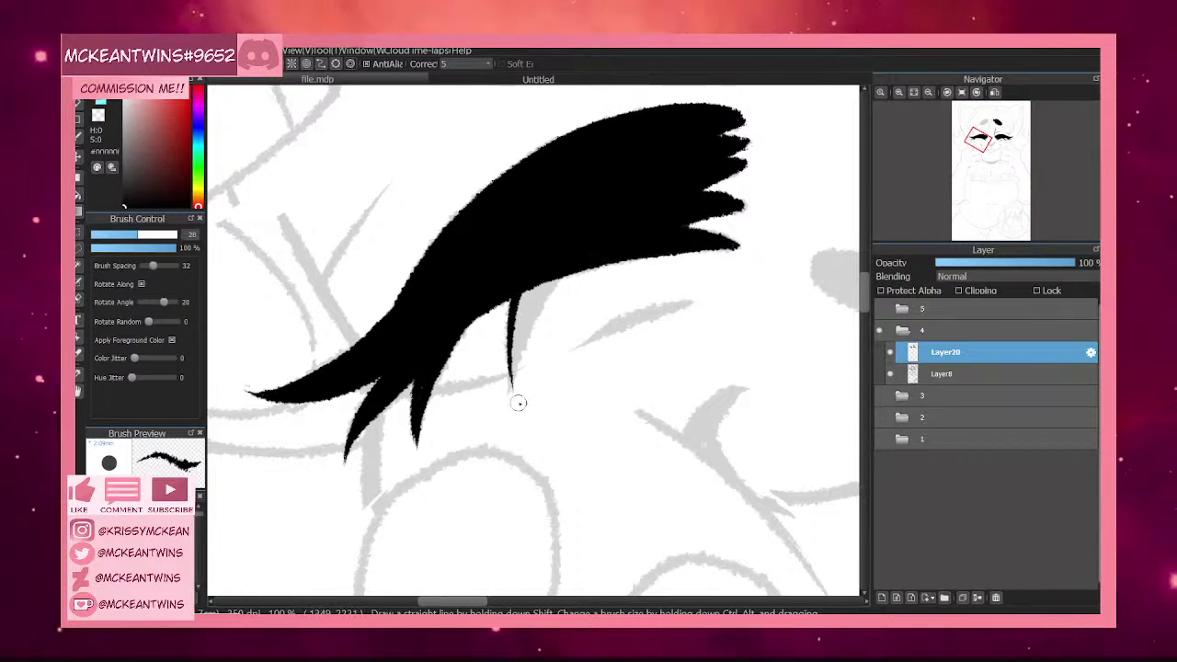
pyautogui.click(948, 92)
pyautogui.moveTo(522, 270); pyautogui.dragTo(537, 380)
pyautogui.moveTo(521, 292); pyautogui.dragTo(543, 401)
pyautogui.moveTo(501, 302)
pyautogui.mouseDown()
pyautogui.moveTo(514, 331)
pyautogui.moveTo(517, 311)
pyautogui.moveTo(521, 353)
pyautogui.moveTo(513, 338)
pyautogui.mouseUp()
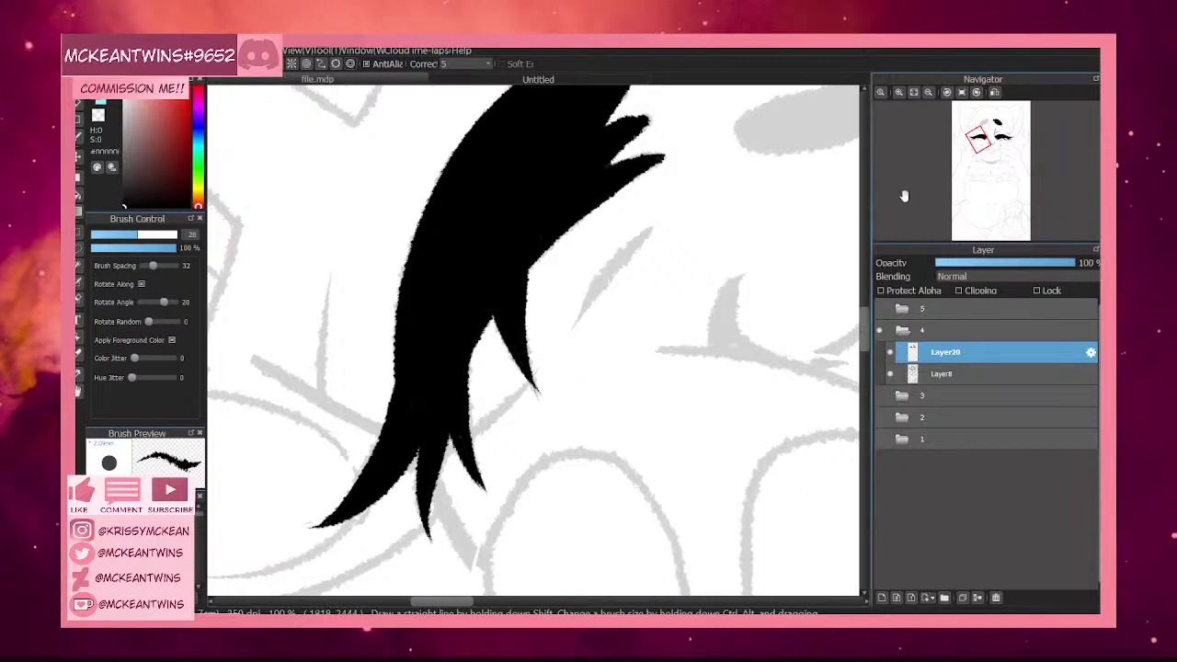
pyautogui.click(962, 91)
pyautogui.moveTo(983, 142); pyautogui.dragTo(979, 149)
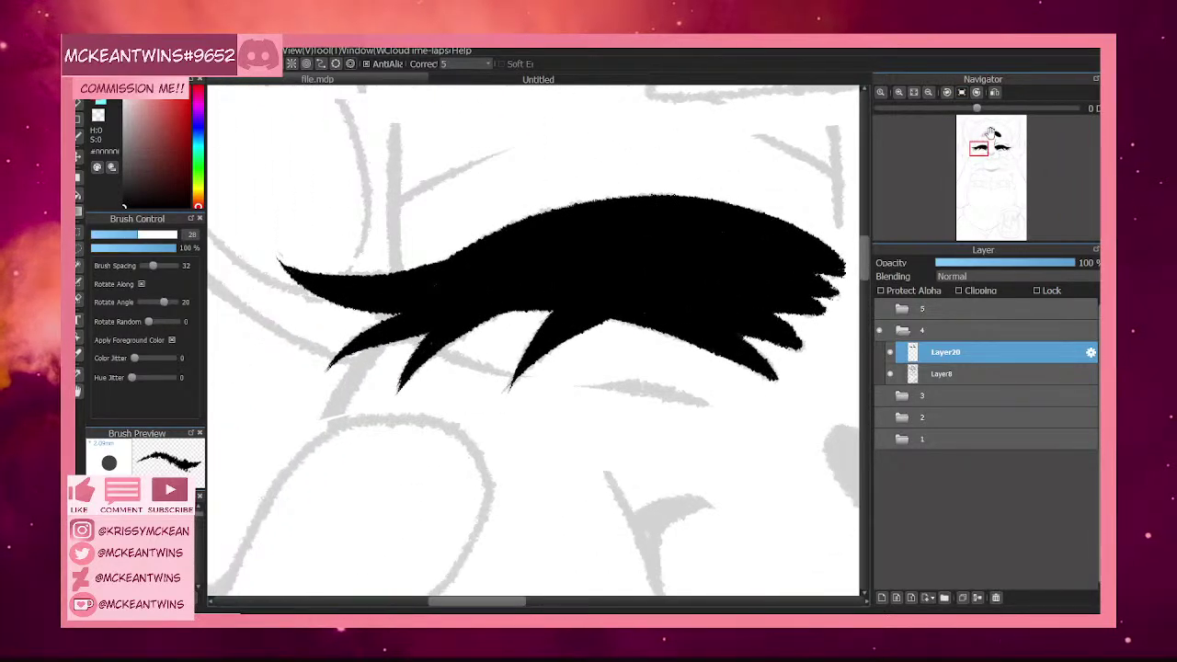
# Trace the thin lower-lid curve running from the outer lashes to the tip of the middle lash.
pyautogui.click(977, 92)
pyautogui.click(977, 92)
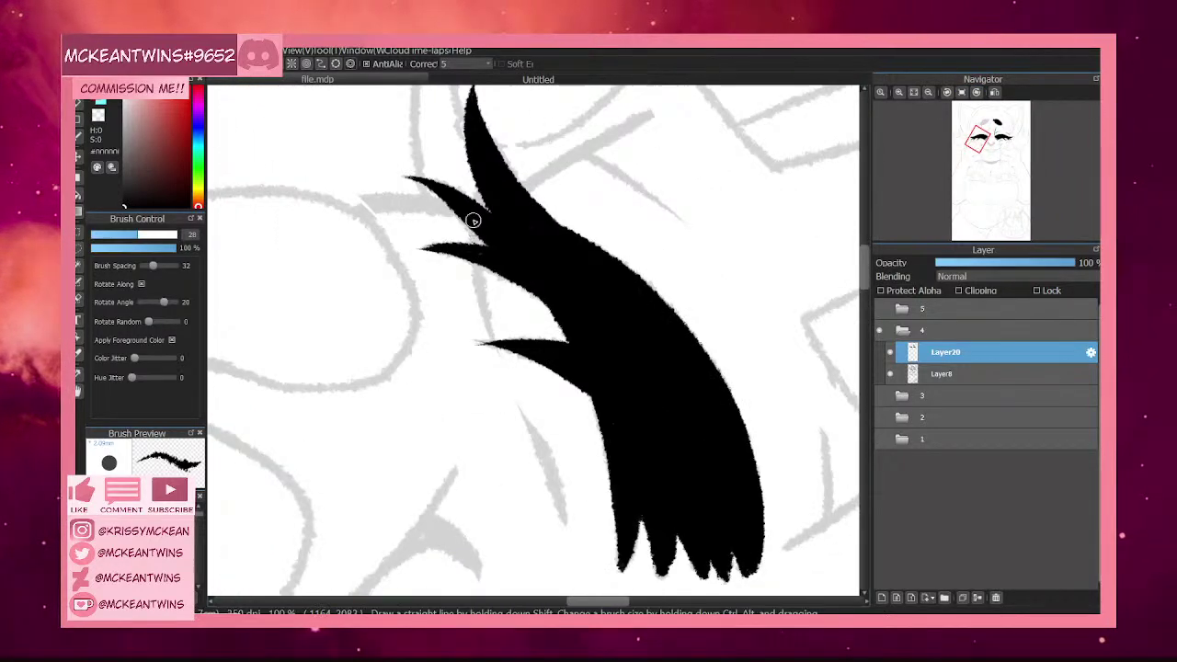
pyautogui.moveTo(474, 223); pyautogui.dragTo(486, 318)
pyautogui.moveTo(476, 241); pyautogui.dragTo(492, 346)
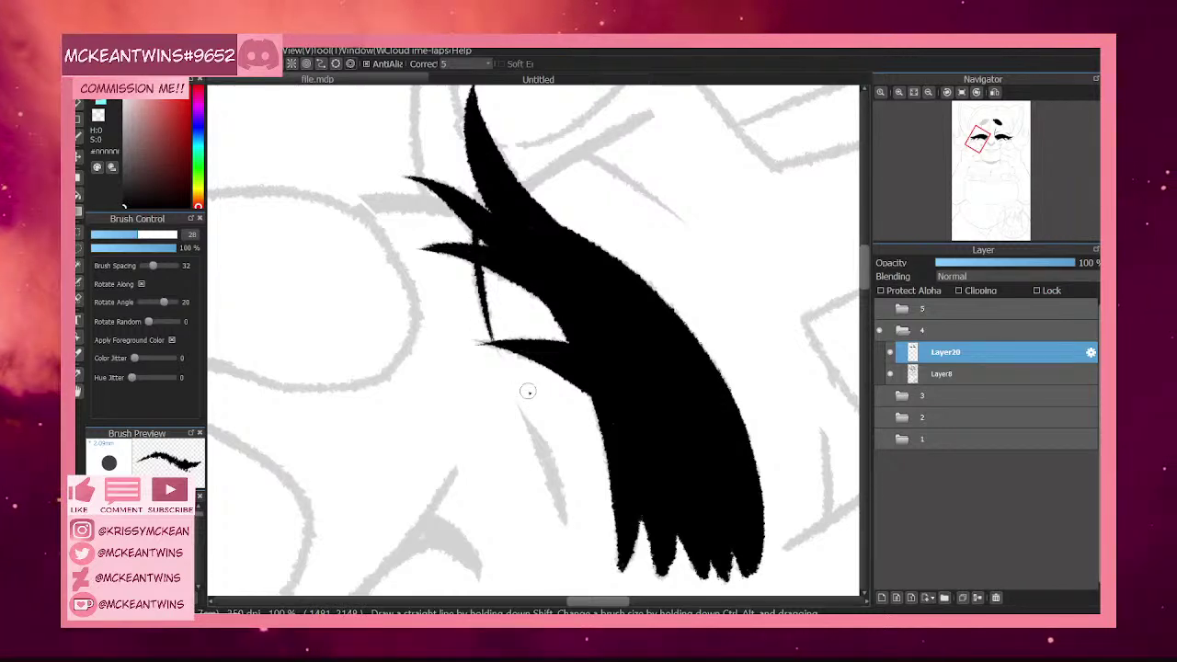
pyautogui.click(962, 92)
pyautogui.moveTo(986, 150); pyautogui.dragTo(983, 149)
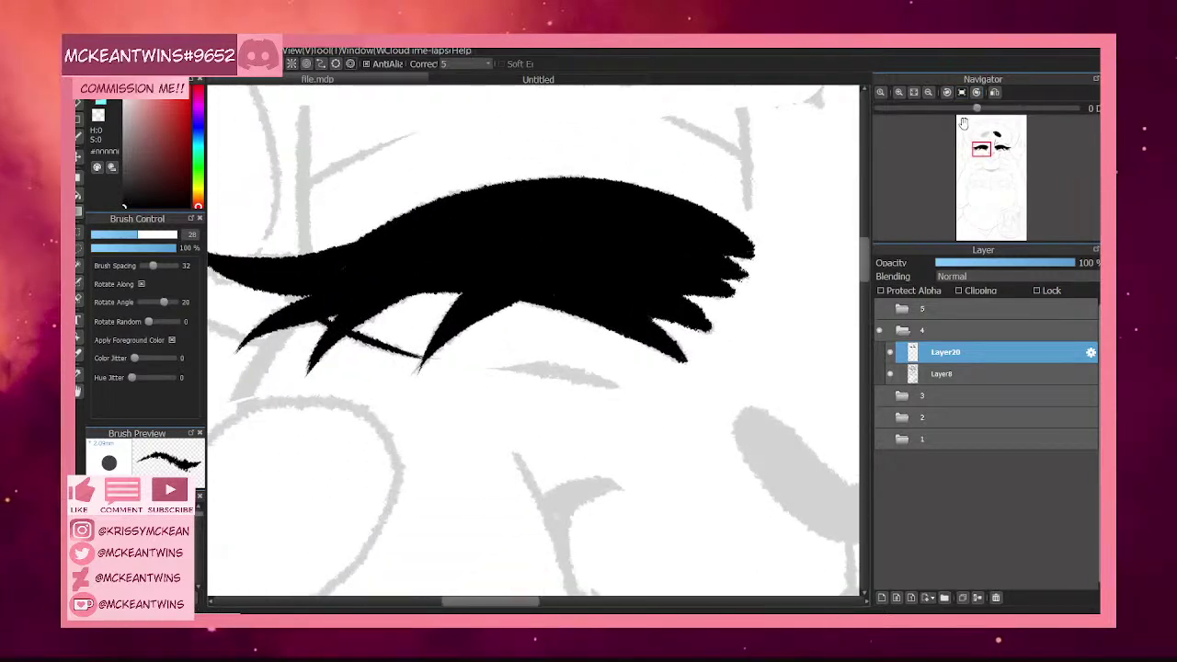
# Lower the Layer8 sketch opacity to 9% and ink the short line beneath the closed eye on Layer20.
pyautogui.click(947, 373)
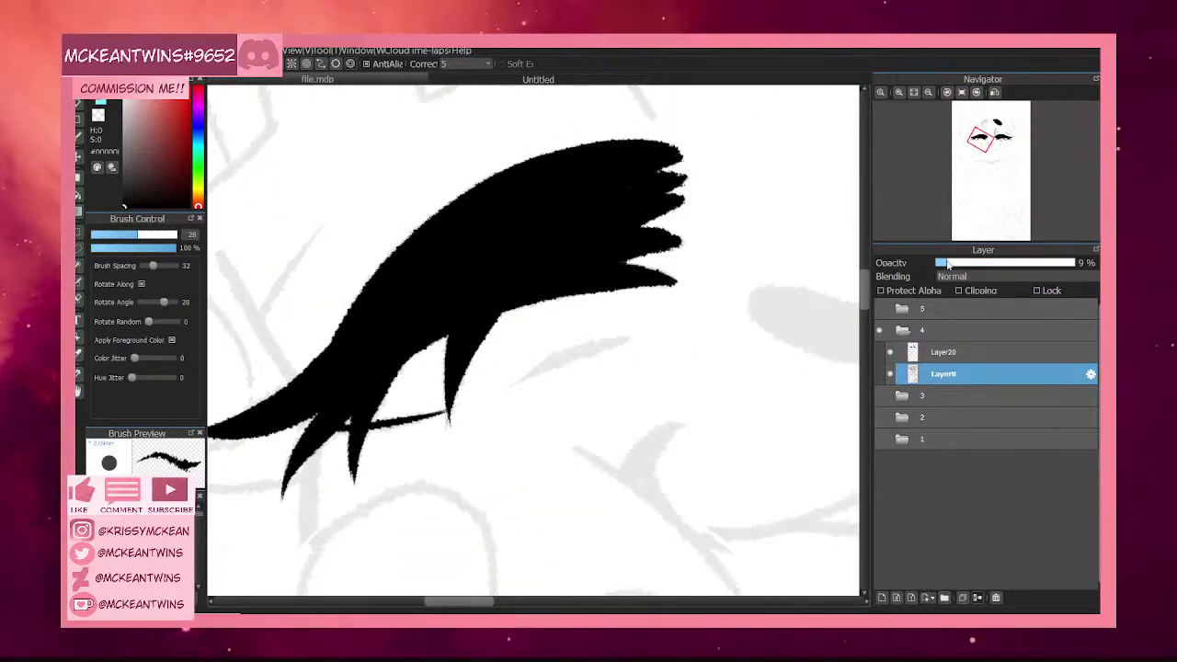
pyautogui.click(961, 352)
pyautogui.moveTo(622, 340); pyautogui.dragTo(507, 386)
pyautogui.click(961, 93)
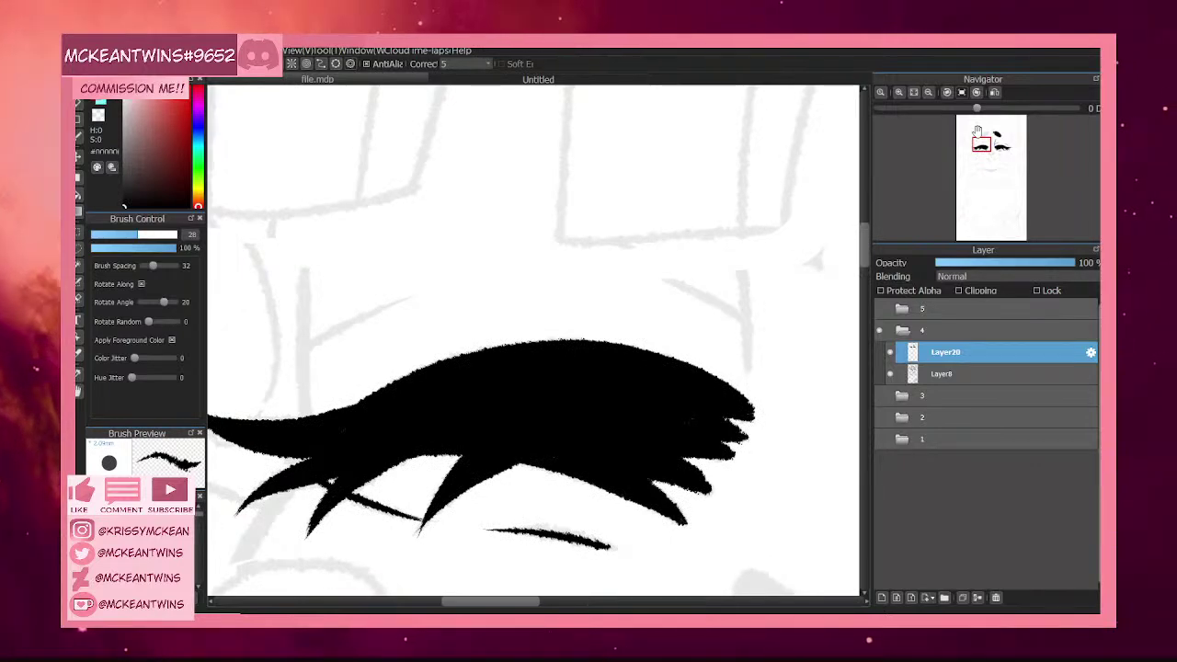
# Ink the near-vertical line above the eye's inner corner, thickening its middle and tapering both ends.
pyautogui.click(931, 93)
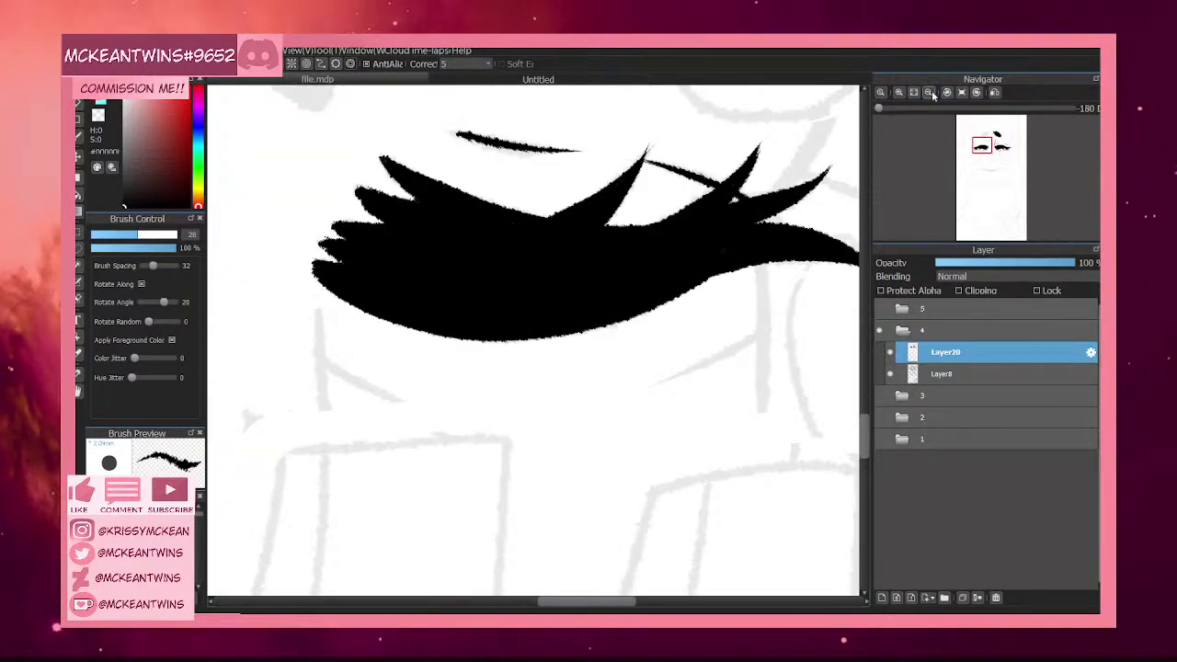
pyautogui.moveTo(316, 307)
pyautogui.mouseDown()
pyautogui.moveTo(326, 434)
pyautogui.moveTo(319, 370)
pyautogui.moveTo(328, 446)
pyautogui.mouseUp()
pyautogui.moveTo(316, 357); pyautogui.dragTo(322, 430)
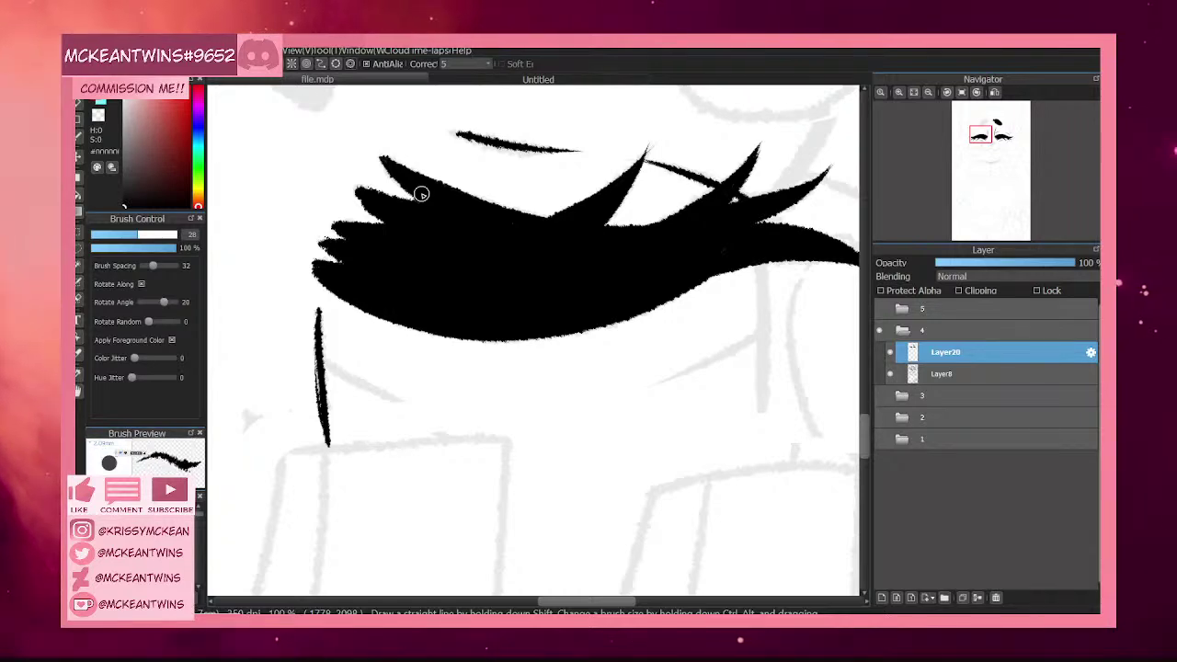
pyautogui.click(958, 94)
pyautogui.click(952, 94)
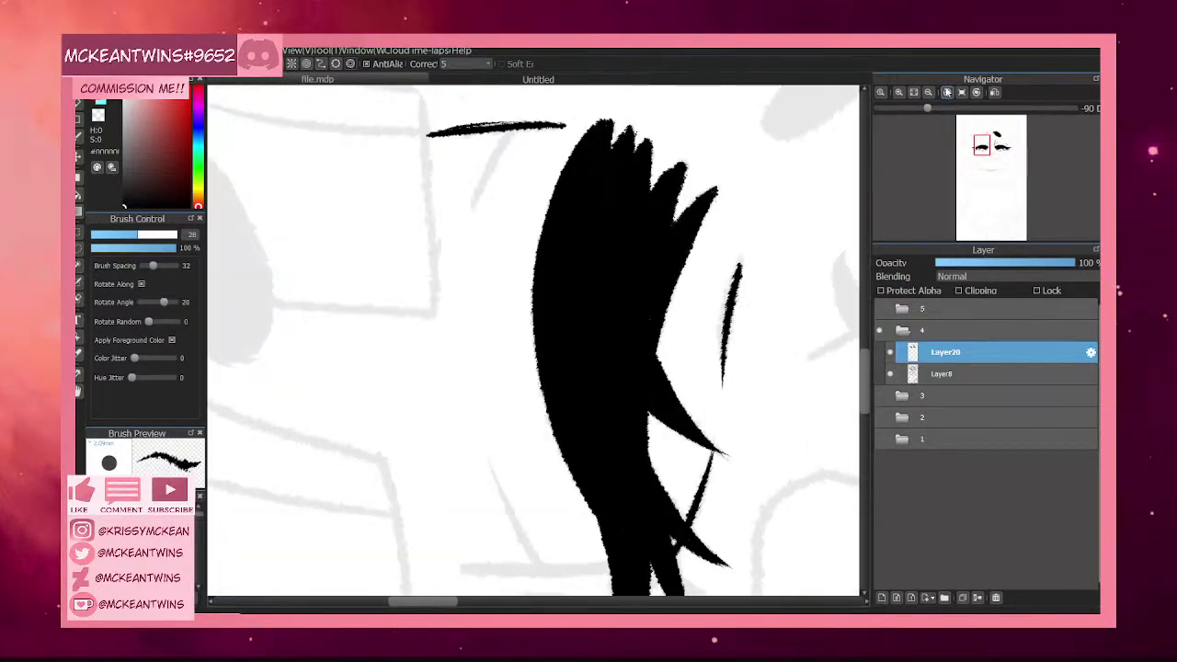
pyautogui.click(950, 94)
pyautogui.click(951, 94)
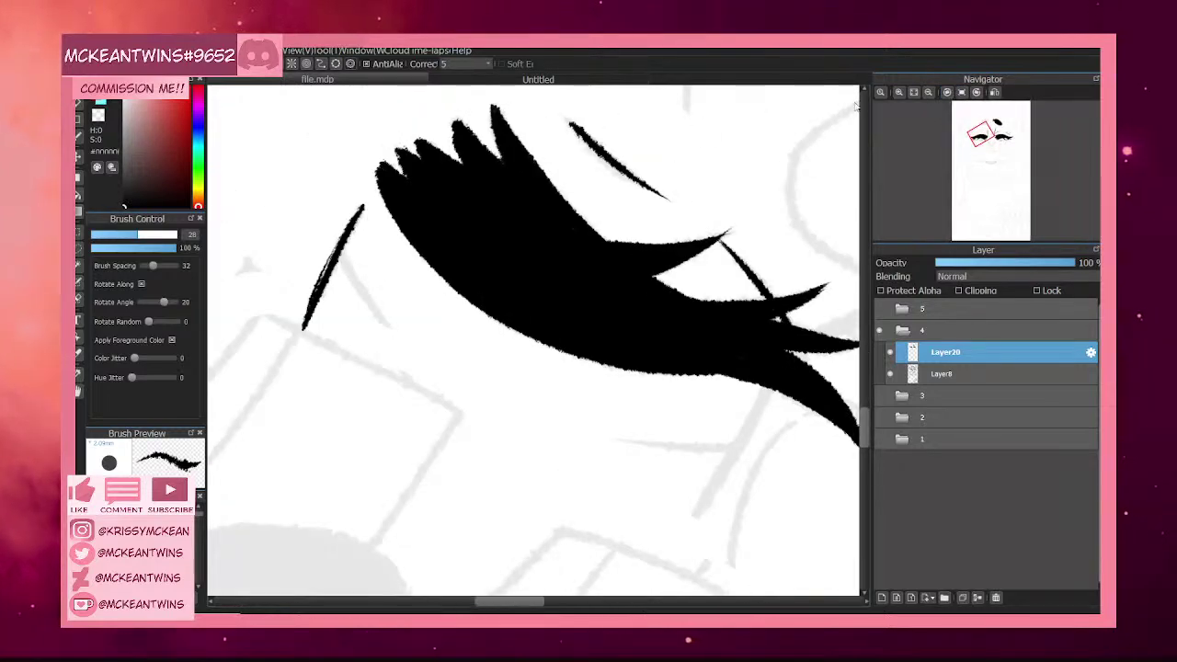
pyautogui.moveTo(336, 241); pyautogui.dragTo(304, 315)
pyautogui.click(976, 93)
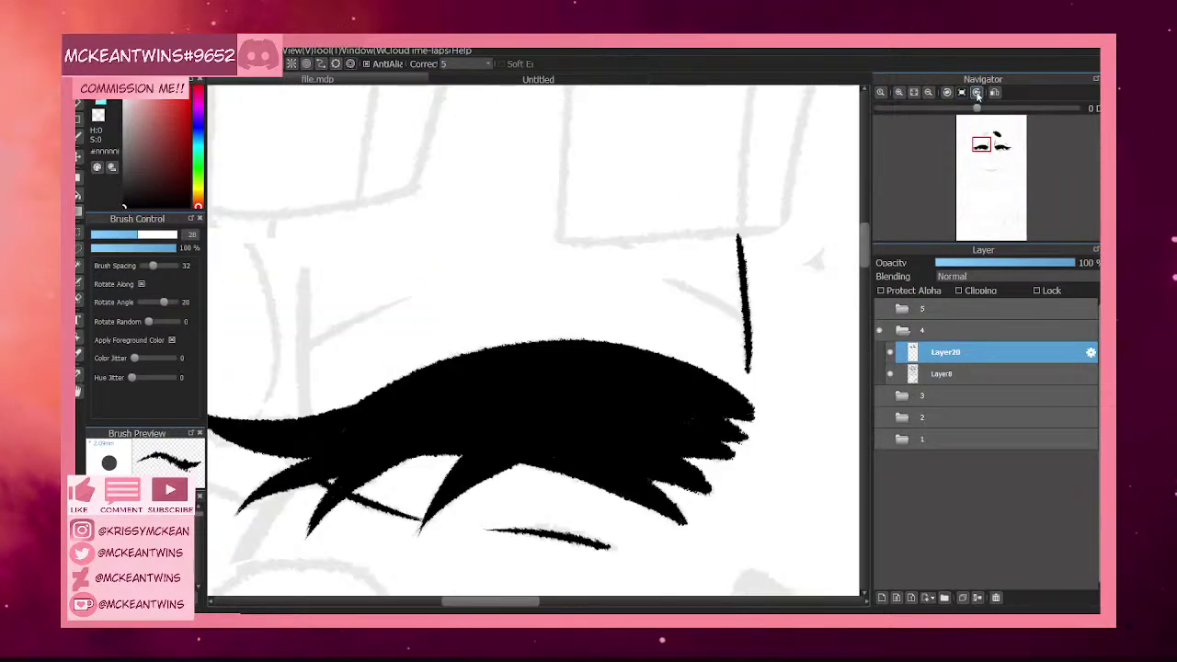
# Compare the inked eye with frame 3 by toggling the visibility of folders 3 and 4, ending on frame 4's Layer20.
pyautogui.click(948, 93)
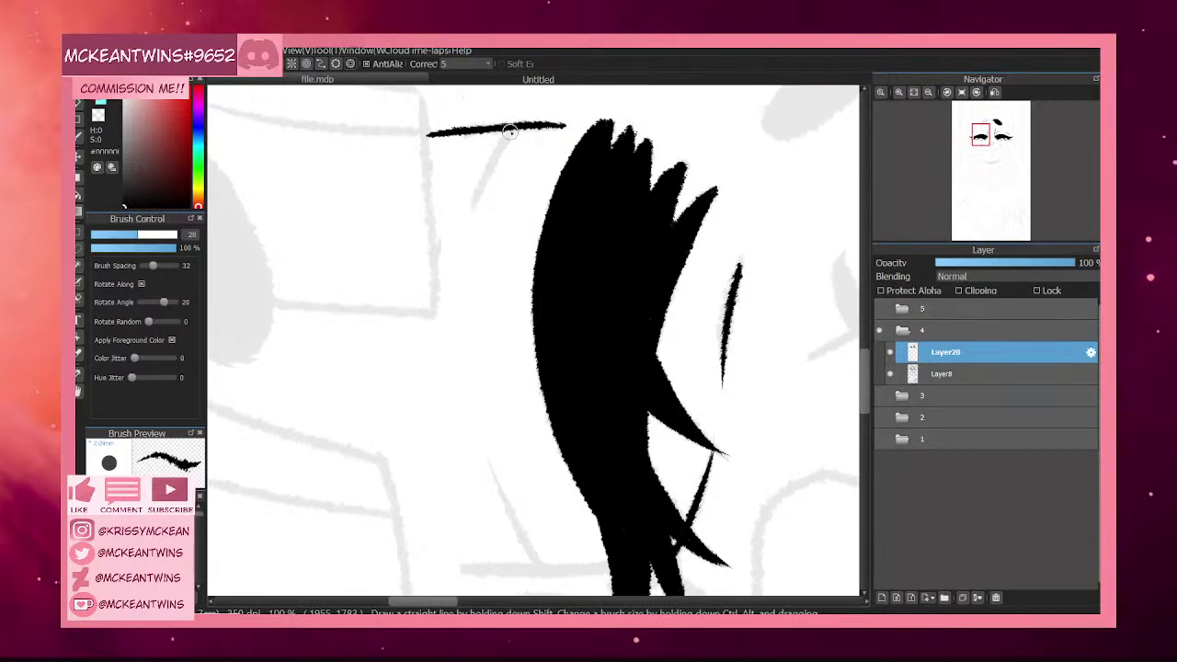
pyautogui.click(878, 396)
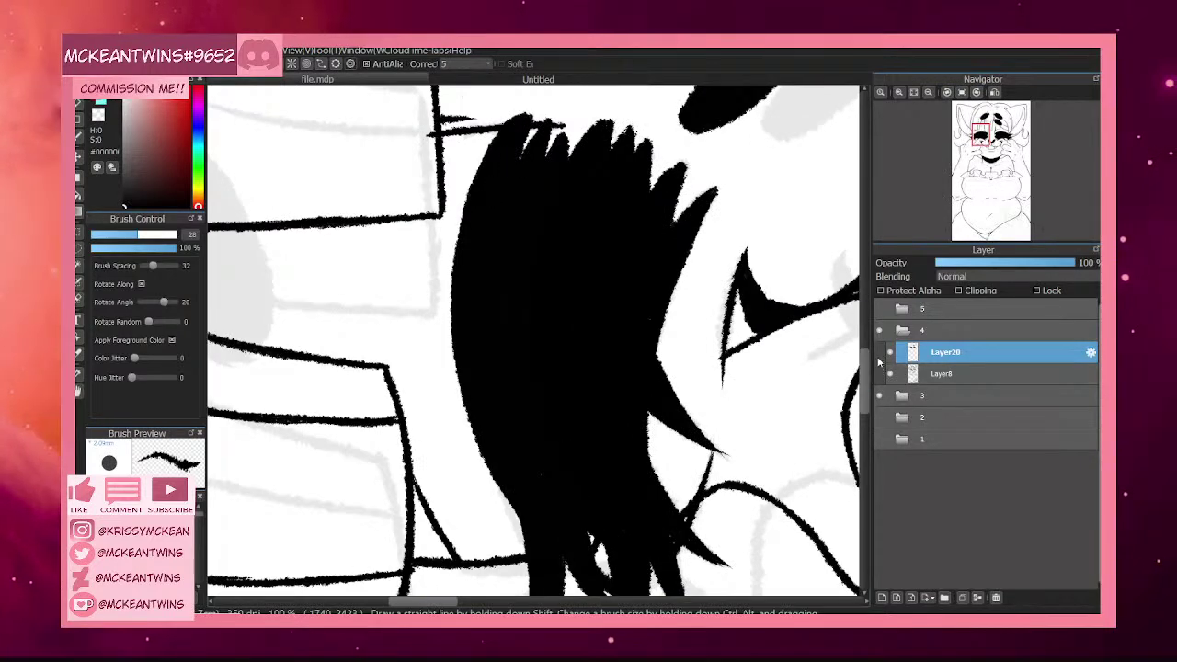
pyautogui.click(879, 331)
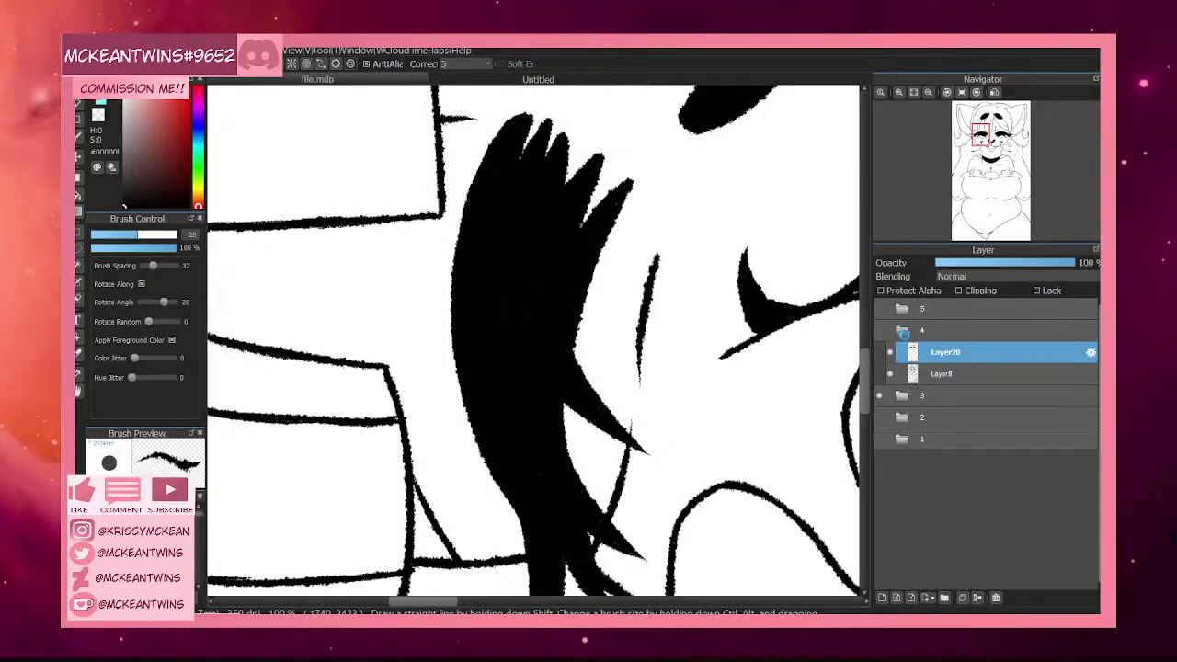
pyautogui.click(902, 331)
pyautogui.click(880, 353)
pyautogui.click(880, 375)
pyautogui.click(880, 376)
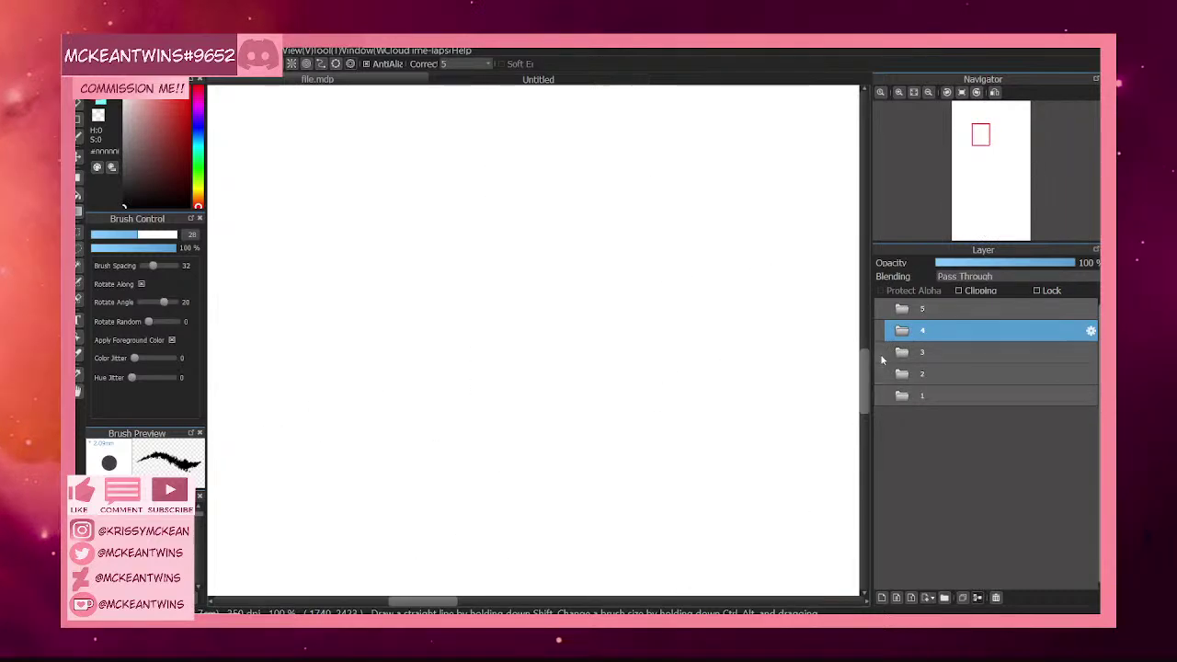
pyautogui.click(880, 353)
pyautogui.click(879, 331)
pyautogui.click(879, 352)
pyautogui.click(902, 331)
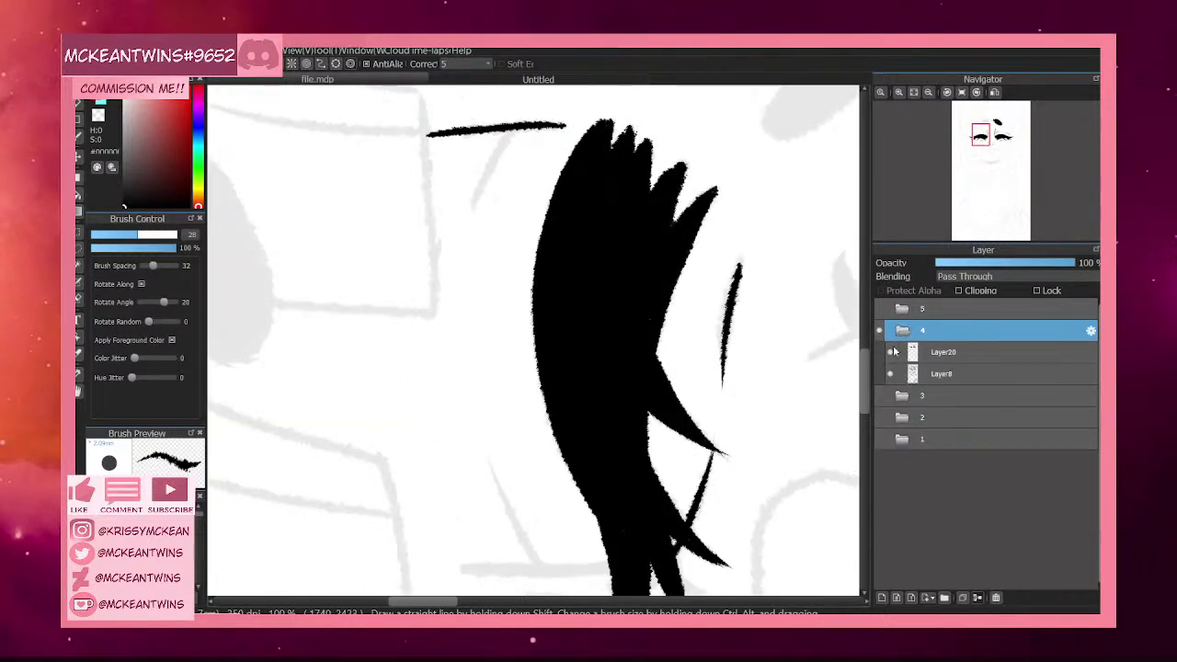
pyautogui.click(912, 352)
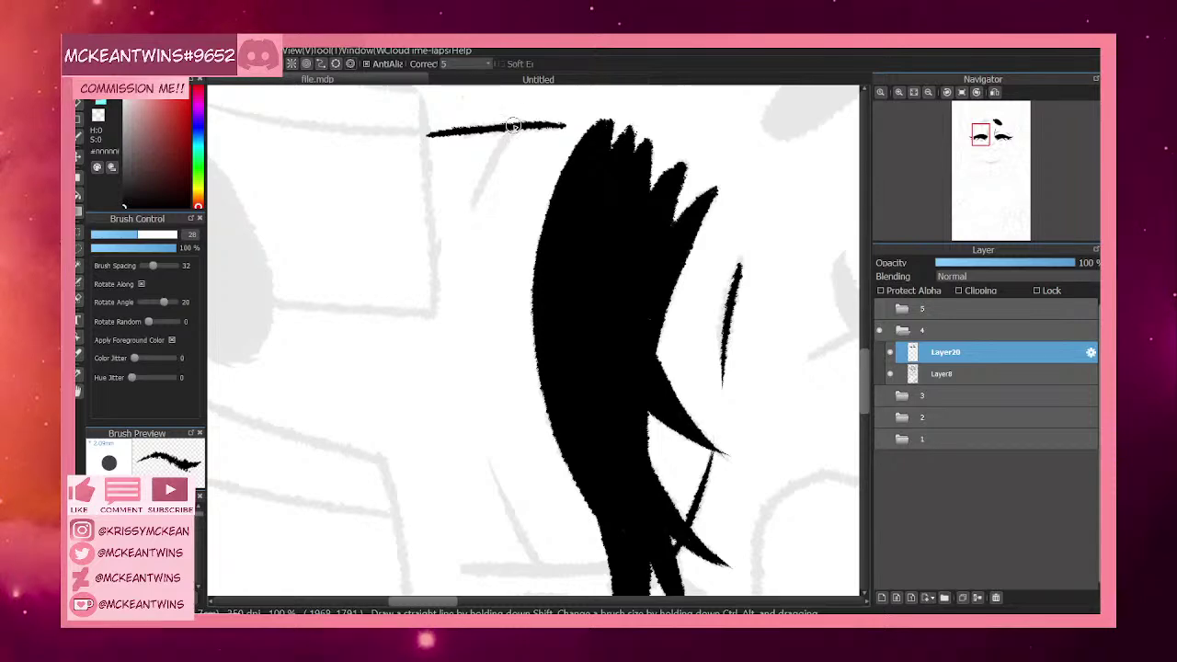
# Ink the short eyelid crease branching off the vertical line above the eye's inner corner.
pyautogui.moveTo(511, 129)
pyautogui.mouseDown()
pyautogui.moveTo(484, 158)
pyautogui.moveTo(472, 209)
pyautogui.mouseUp()
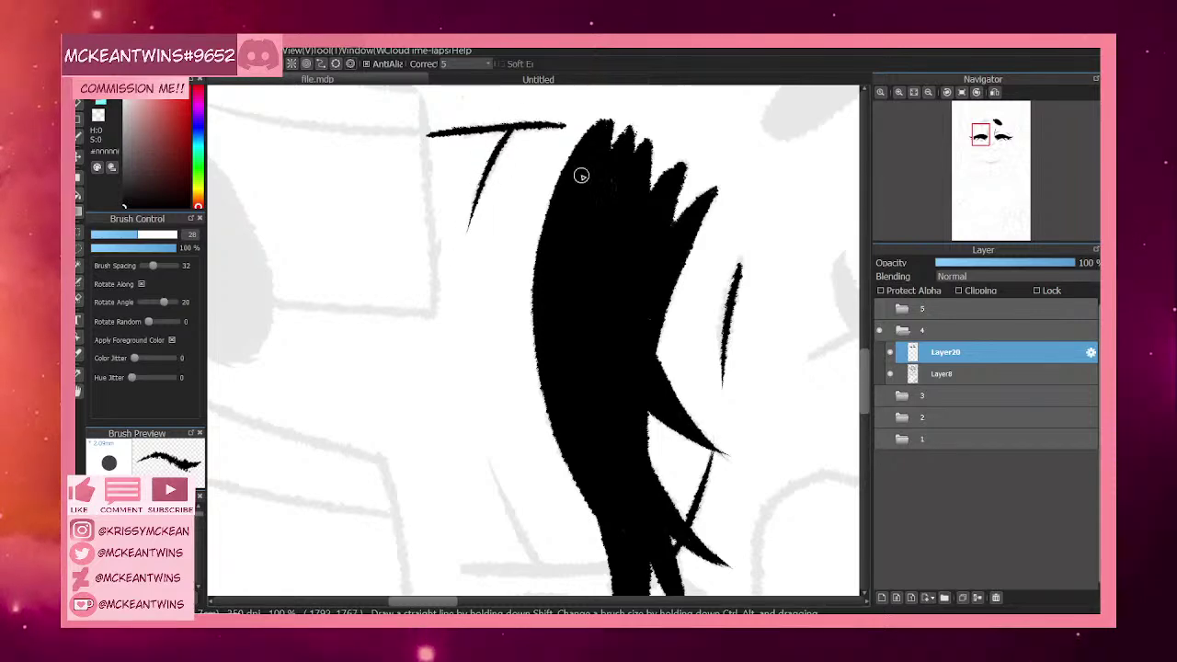
pyautogui.click(962, 94)
pyautogui.click(930, 94)
# Ink the long line rising from the lash band above the eye's outer corner.
pyautogui.moveTo(981, 144); pyautogui.dragTo(977, 145)
pyautogui.click(900, 92)
pyautogui.click(900, 92)
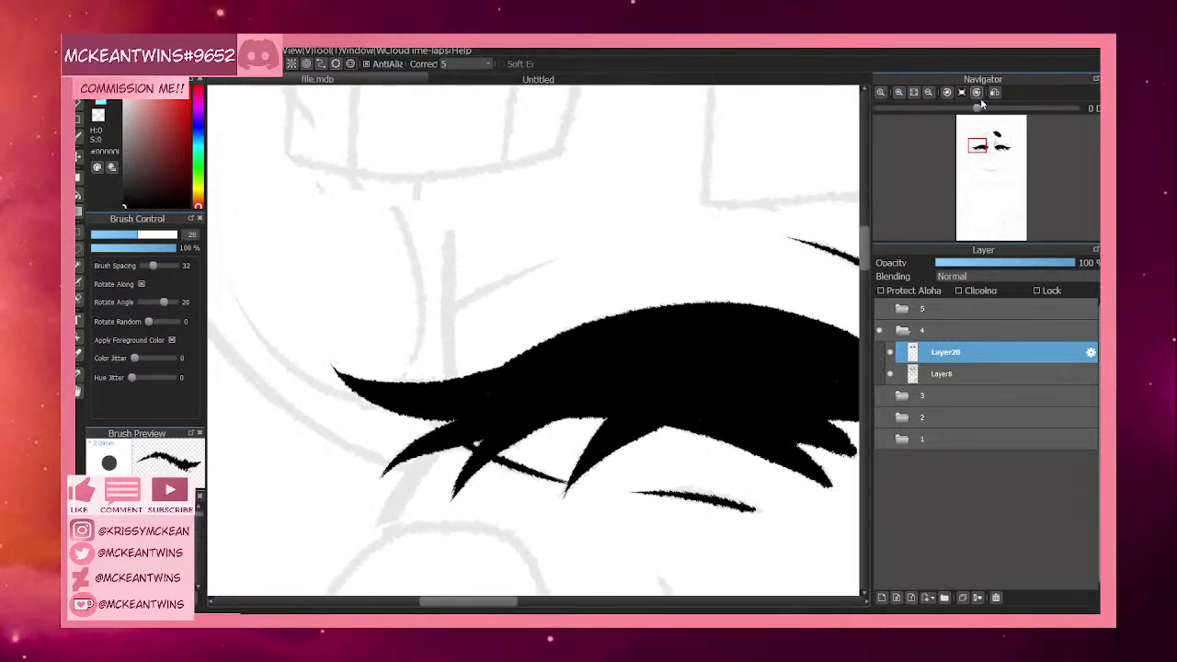
pyautogui.click(976, 93)
pyautogui.click(899, 93)
pyautogui.click(977, 92)
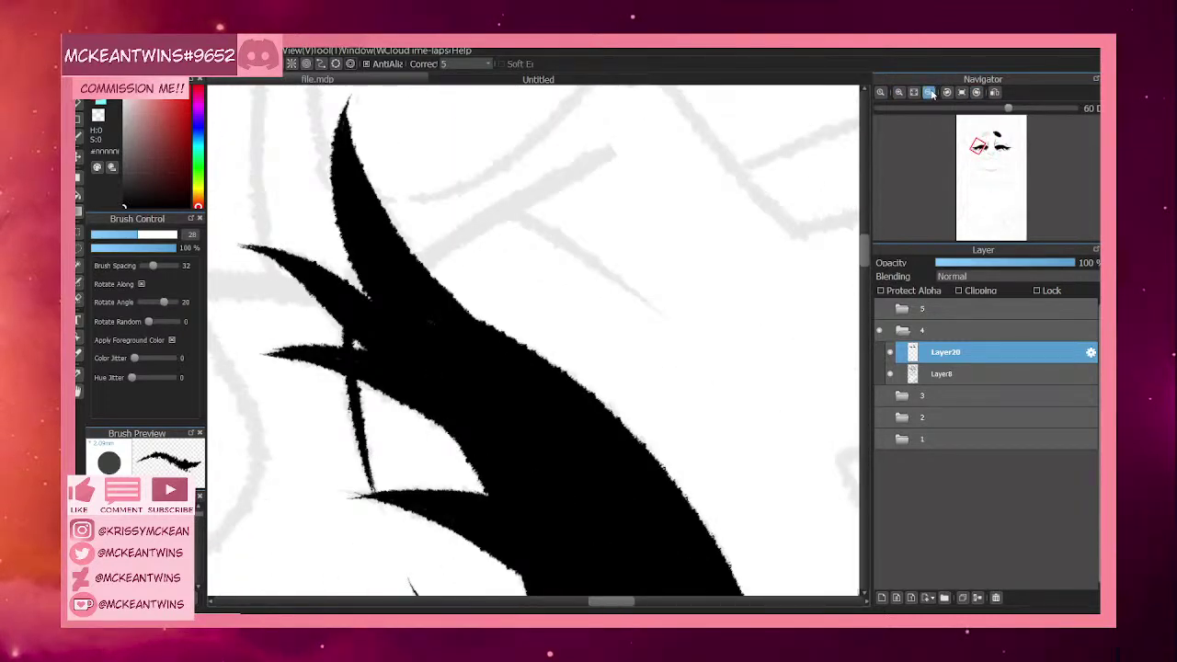
pyautogui.click(977, 92)
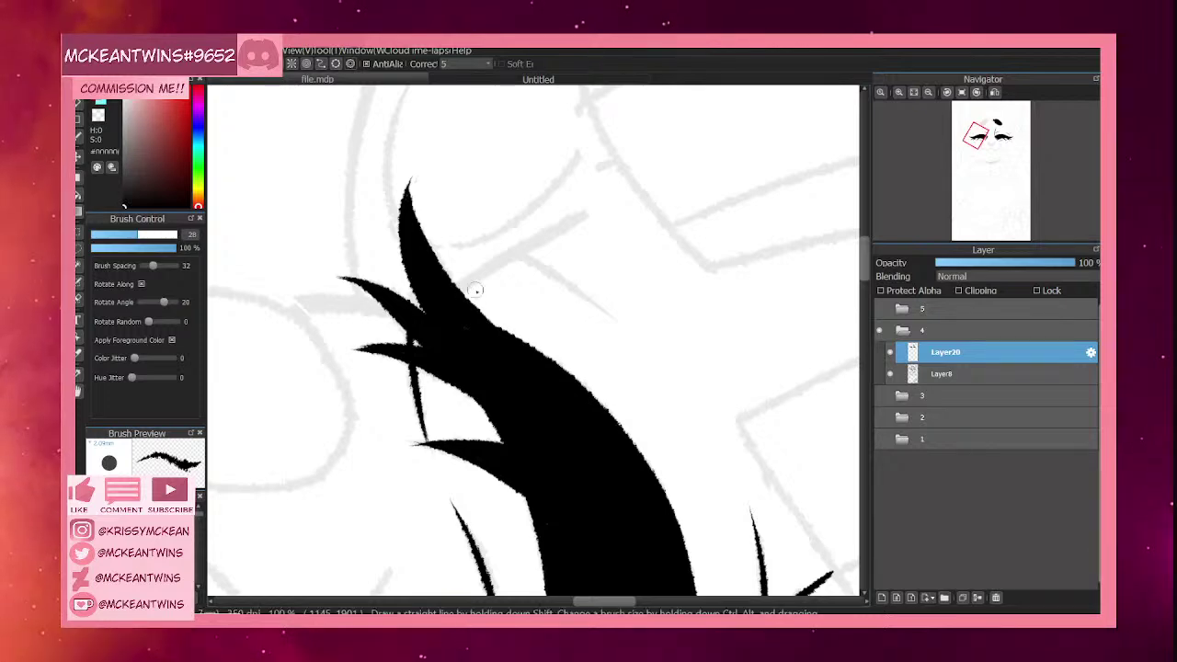
pyautogui.moveTo(482, 271)
pyautogui.mouseDown()
pyautogui.moveTo(447, 294)
pyautogui.moveTo(556, 225)
pyautogui.mouseUp()
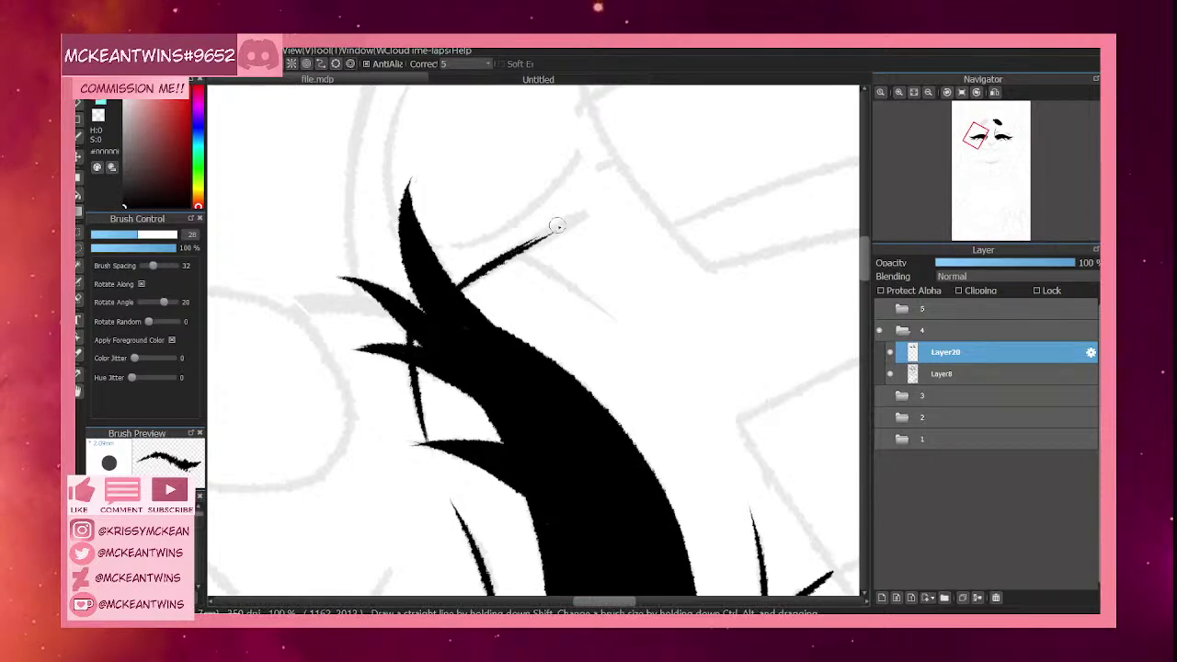
pyautogui.moveTo(475, 273); pyautogui.dragTo(594, 214)
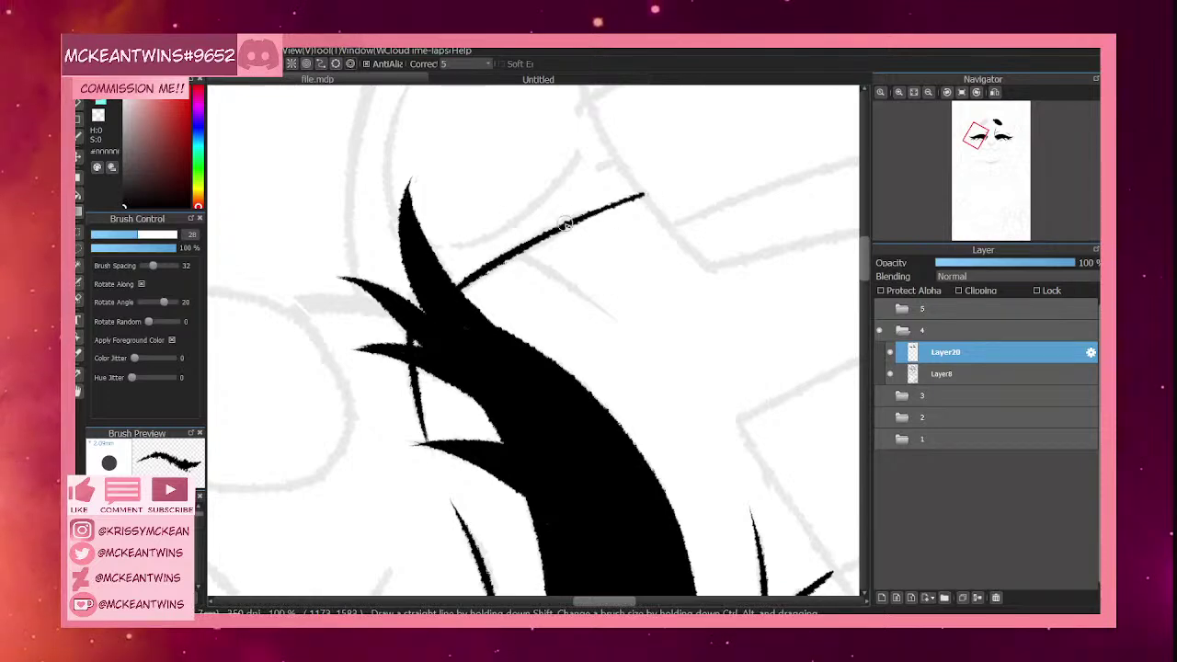
# Ink the curved eyelid crease branching inward from the line above the eye's outer corner.
pyautogui.click(946, 93)
pyautogui.click(946, 94)
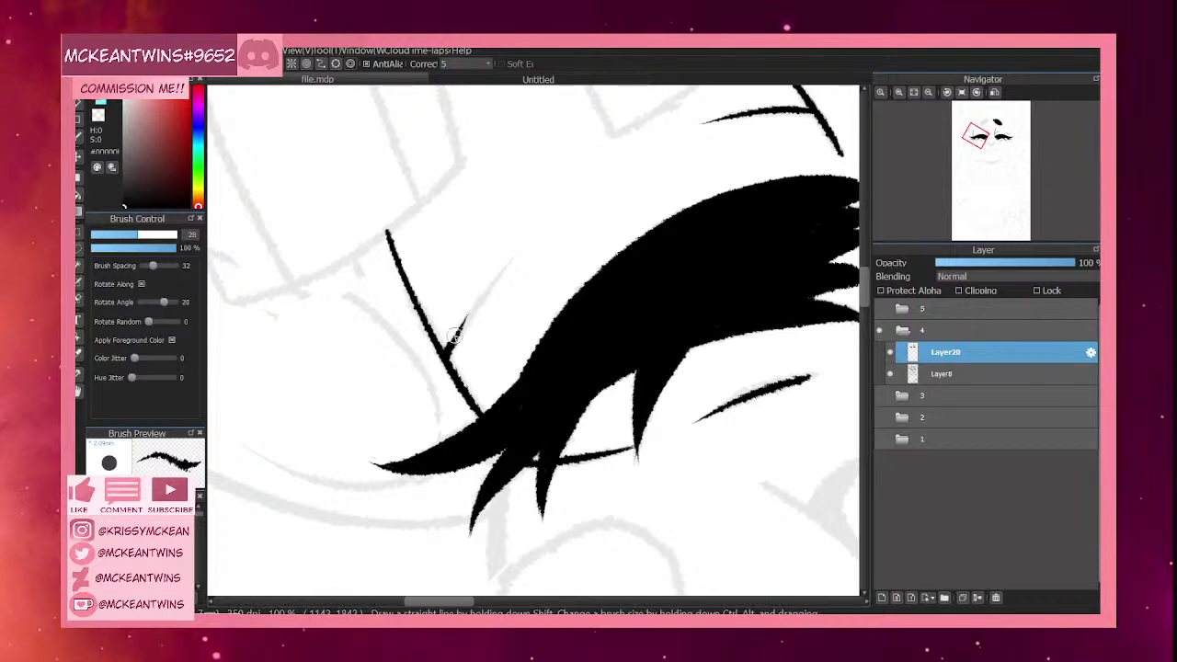
pyautogui.moveTo(453, 338); pyautogui.dragTo(526, 252)
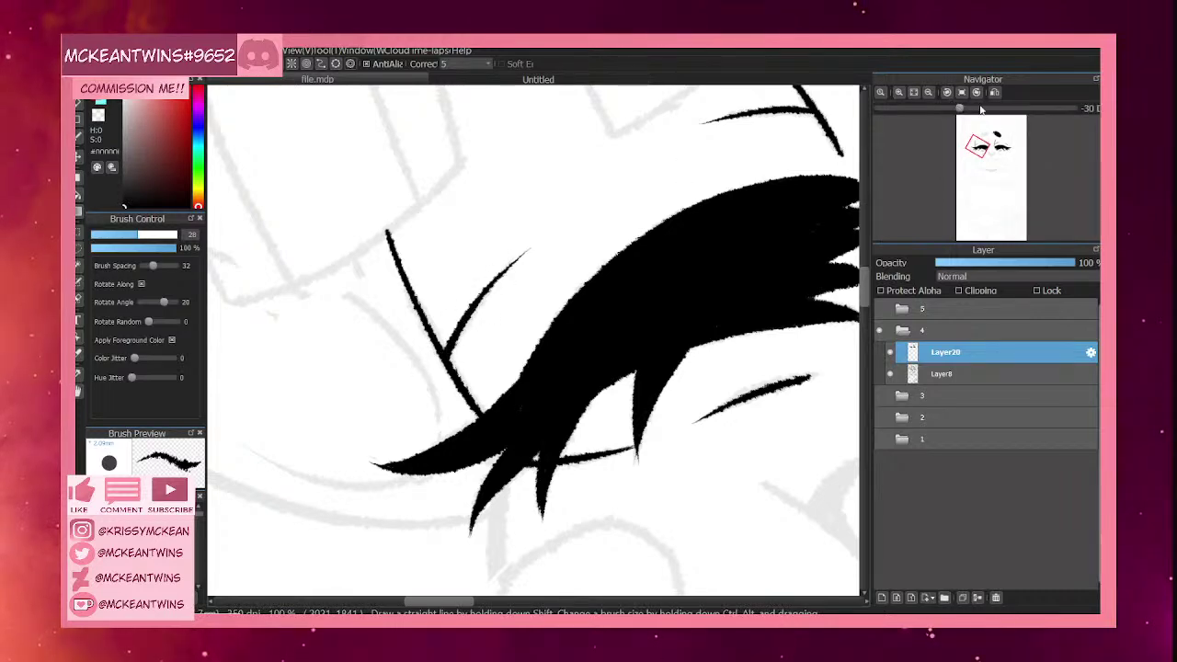
pyautogui.click(961, 93)
pyautogui.click(929, 93)
pyautogui.click(928, 92)
pyautogui.click(928, 91)
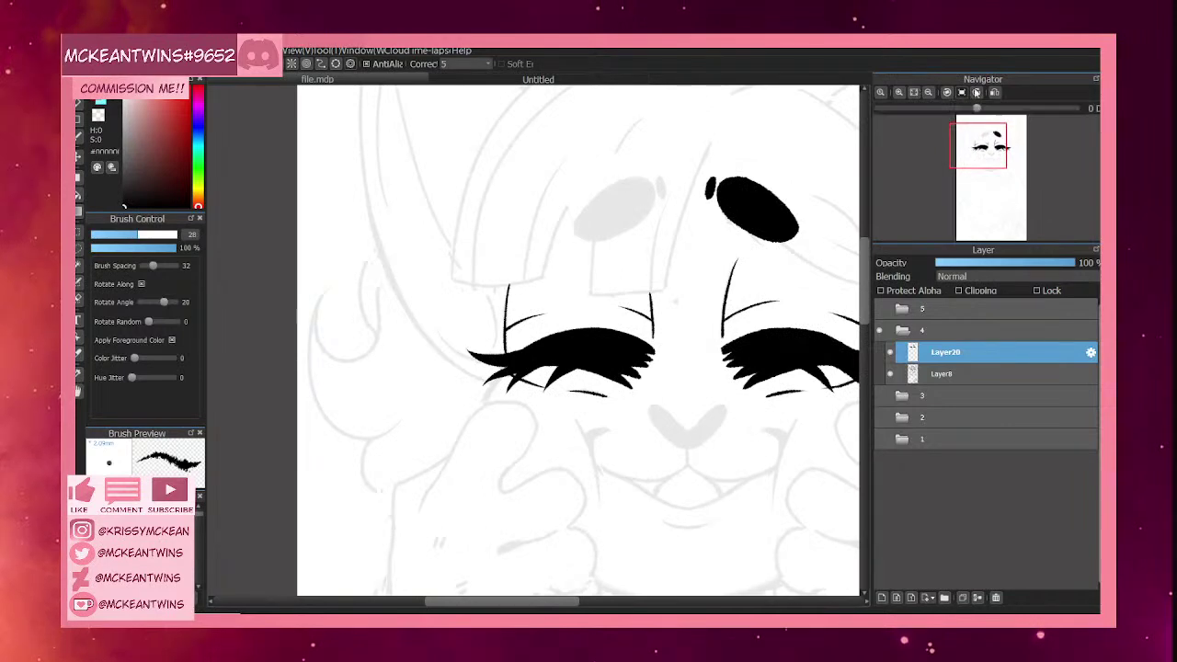
# Lasso the finished black eyebrow with its small oval and paste a copy onto a new layer.
pyautogui.click(907, 92)
pyautogui.click(907, 92)
pyautogui.click(907, 92)
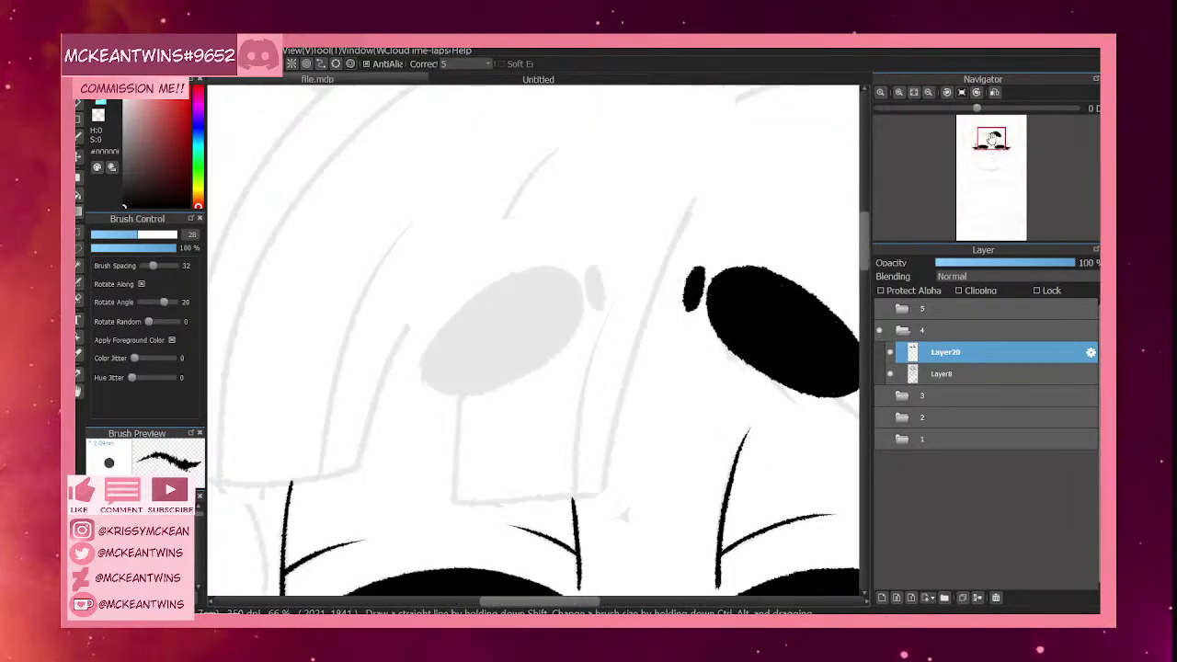
pyautogui.moveTo(985, 135); pyautogui.dragTo(990, 138)
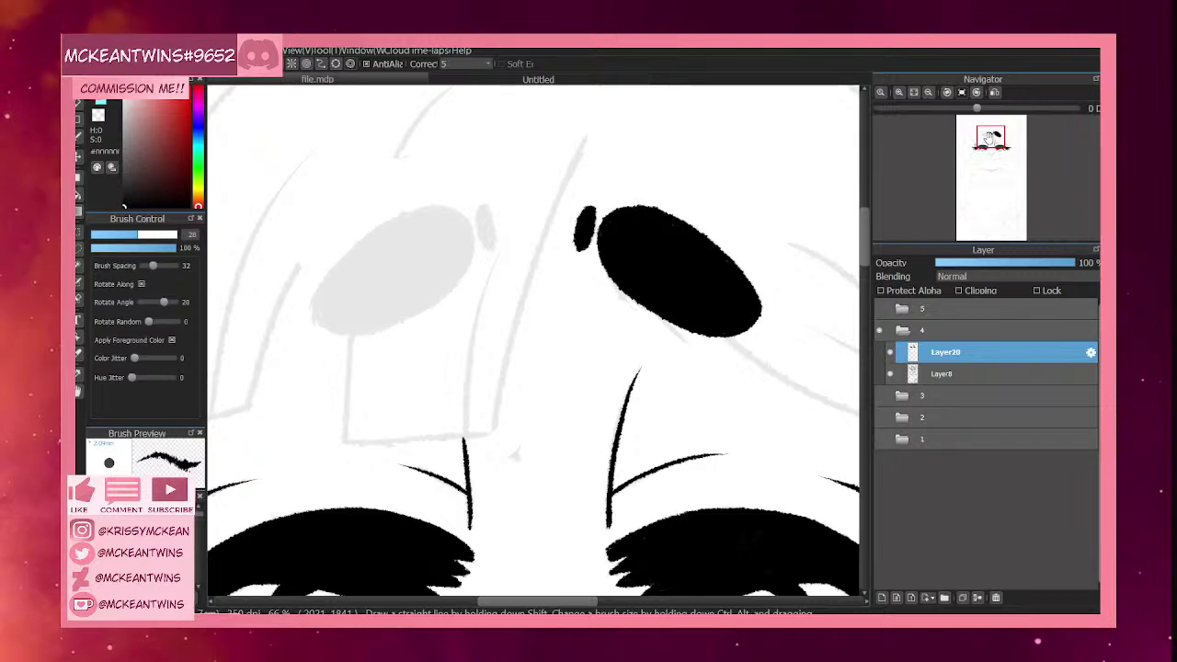
pyautogui.moveTo(988, 137); pyautogui.dragTo(987, 137)
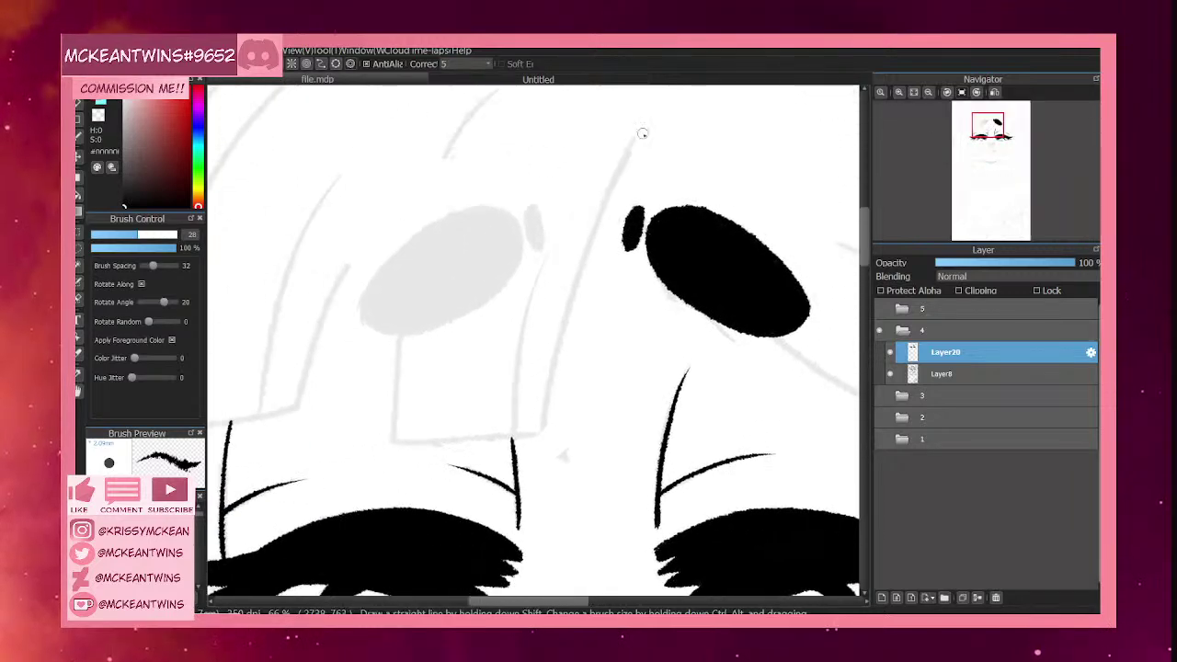
pyautogui.click(79, 256)
pyautogui.moveTo(745, 170)
pyautogui.mouseDown()
pyautogui.moveTo(682, 141)
pyautogui.moveTo(633, 332)
pyautogui.mouseUp()
pyautogui.moveTo(773, 368); pyautogui.dragTo(762, 156)
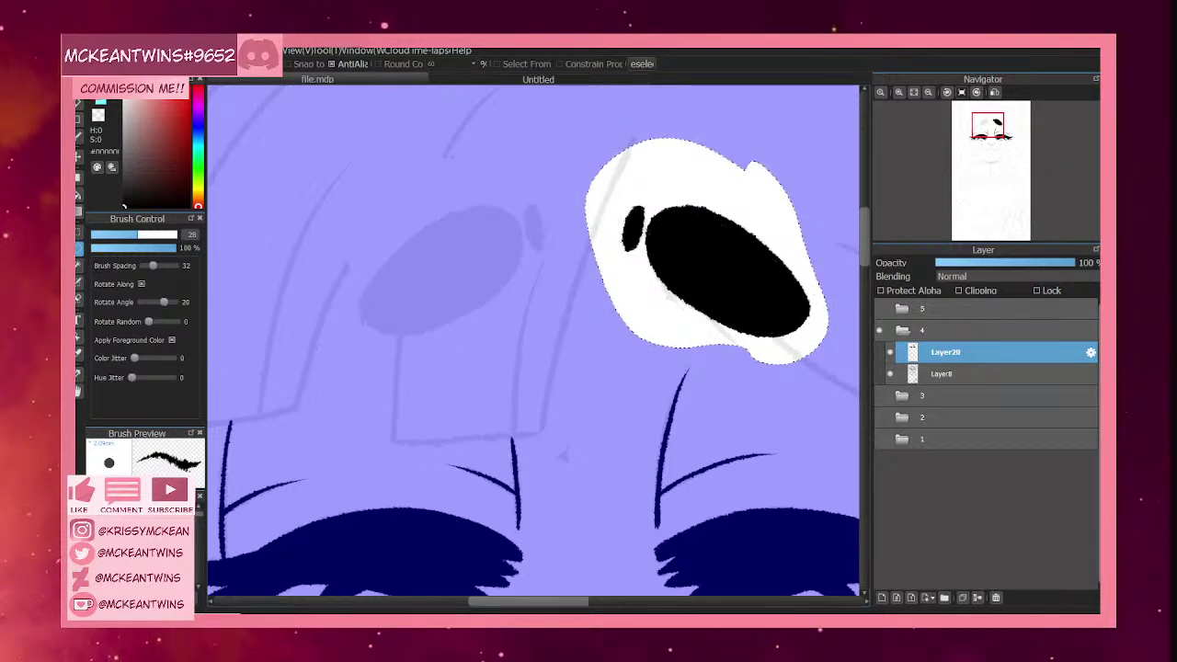
pyautogui.hotkey('ctrl', 'x')
pyautogui.hotkey('ctrl', 'v')
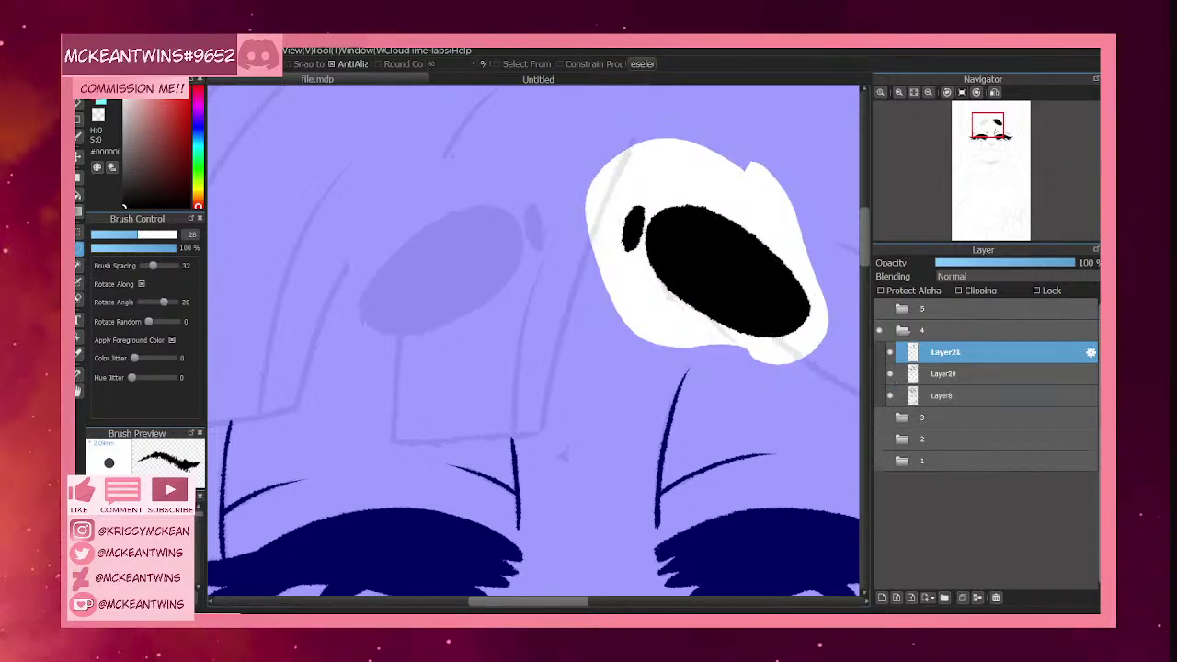
# Flip the pasted eyebrow horizontally, place it over the other eyebrow's sketch, apply the transform and deselect.
pyautogui.hotkey('ctrl', 't')
pyautogui.moveTo(698, 259); pyautogui.dragTo(419, 268)
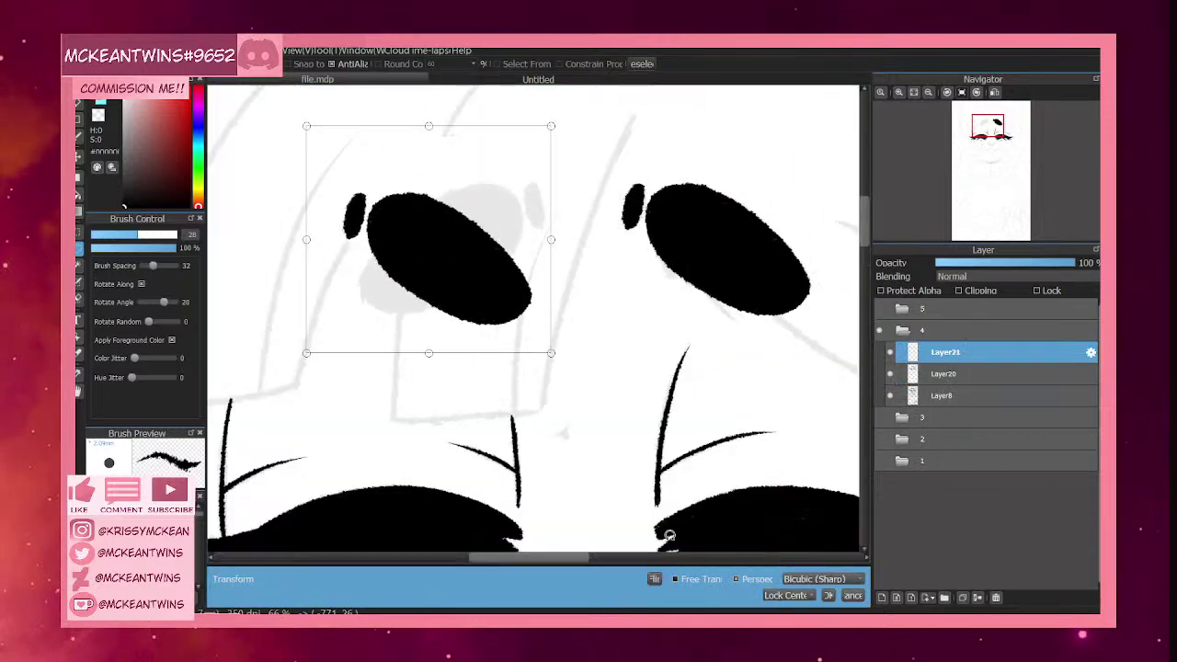
pyautogui.click(654, 579)
pyautogui.moveTo(523, 318); pyautogui.dragTo(557, 306)
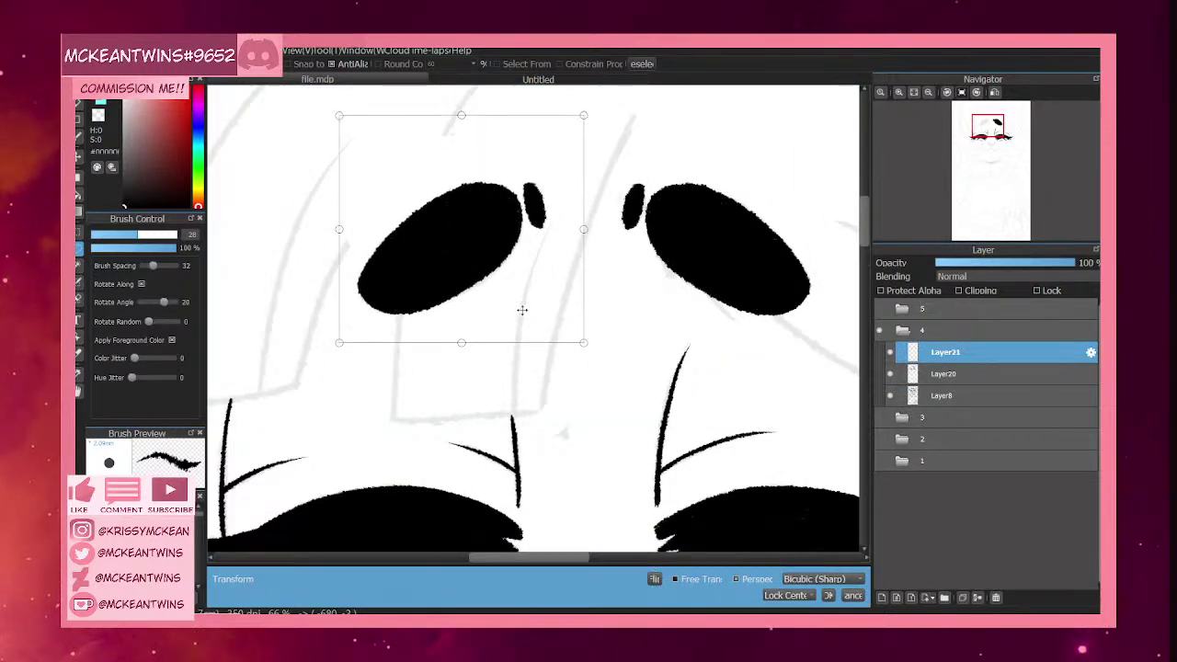
pyautogui.click(827, 596)
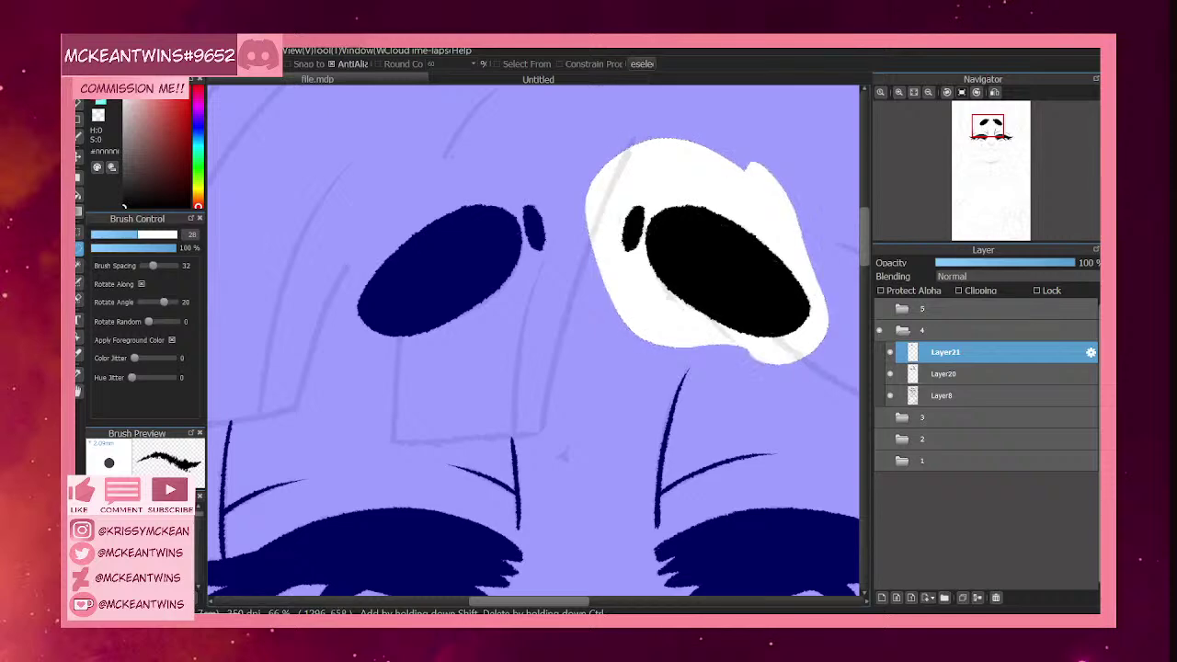
pyautogui.hotkey('ctrl', 'd')
pyautogui.press('b')
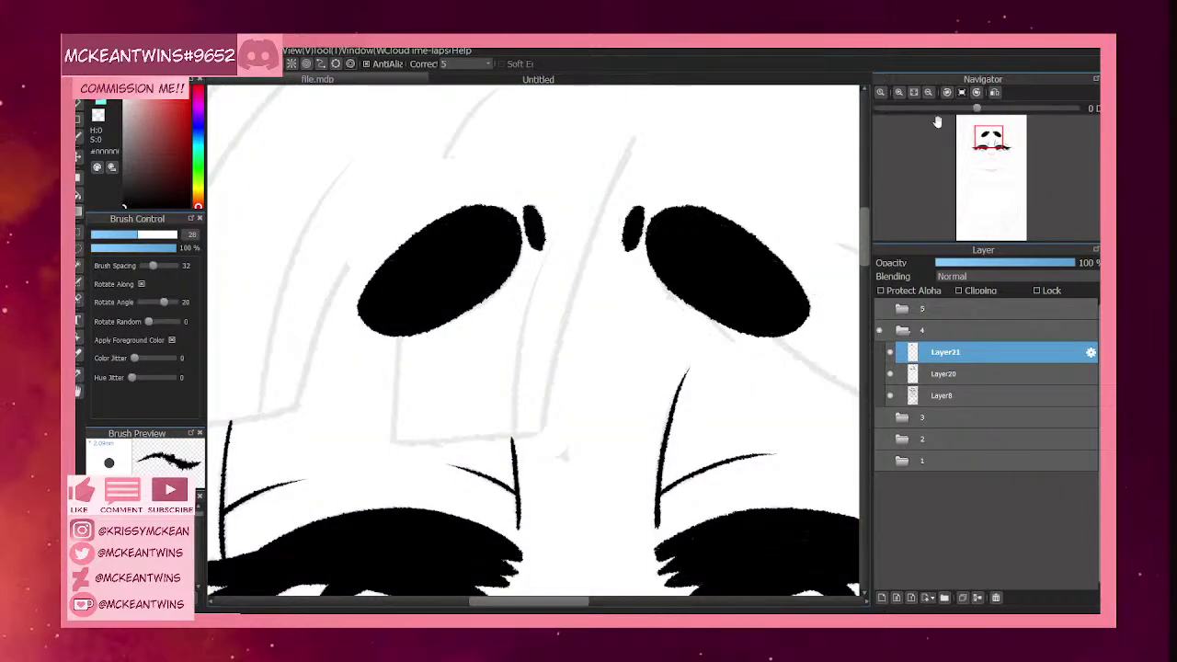
# Merge the mirrored eyebrow down into the inked eye layer and add a new layer above it in folder 4.
pyautogui.click(929, 93)
pyautogui.click(929, 92)
pyautogui.click(928, 92)
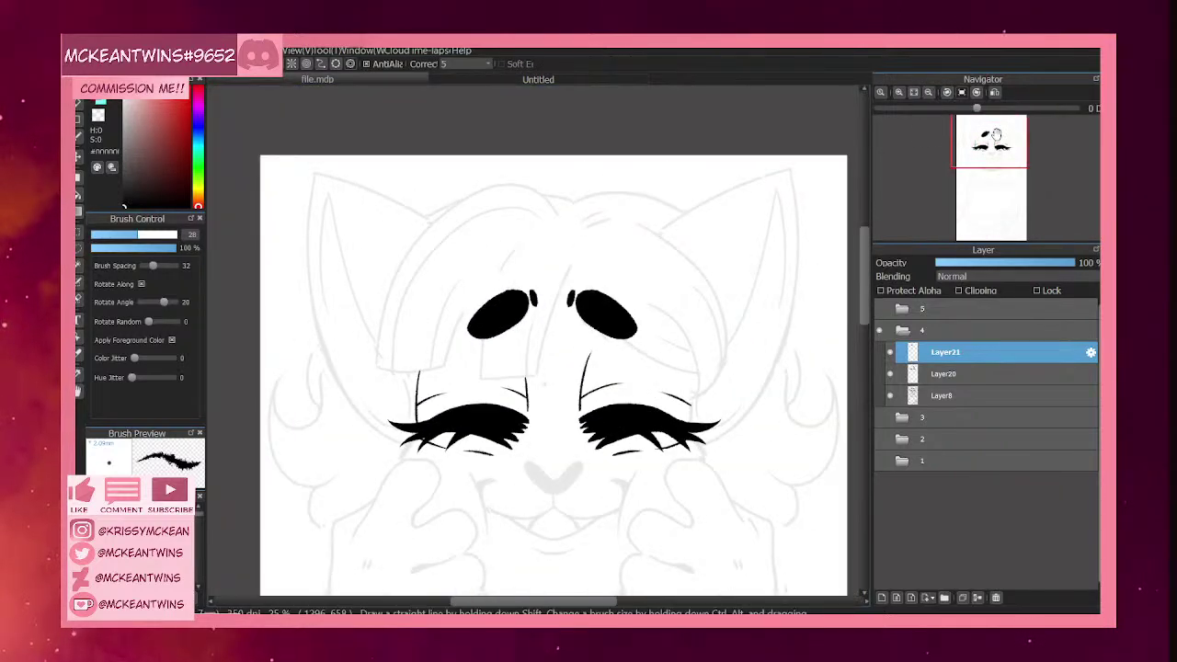
pyautogui.moveTo(995, 150); pyautogui.dragTo(991, 142)
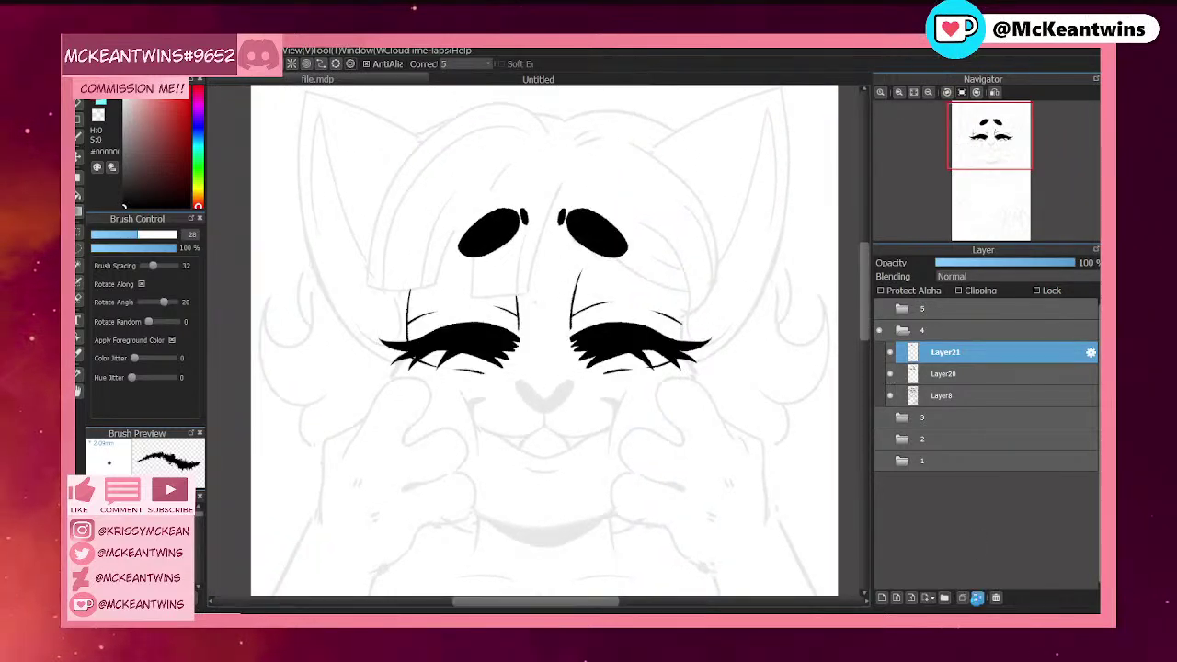
pyautogui.hotkey('ctrl', 'e')
pyautogui.hotkey('ctrl', 'e')
pyautogui.hotkey('ctrl', 'z')
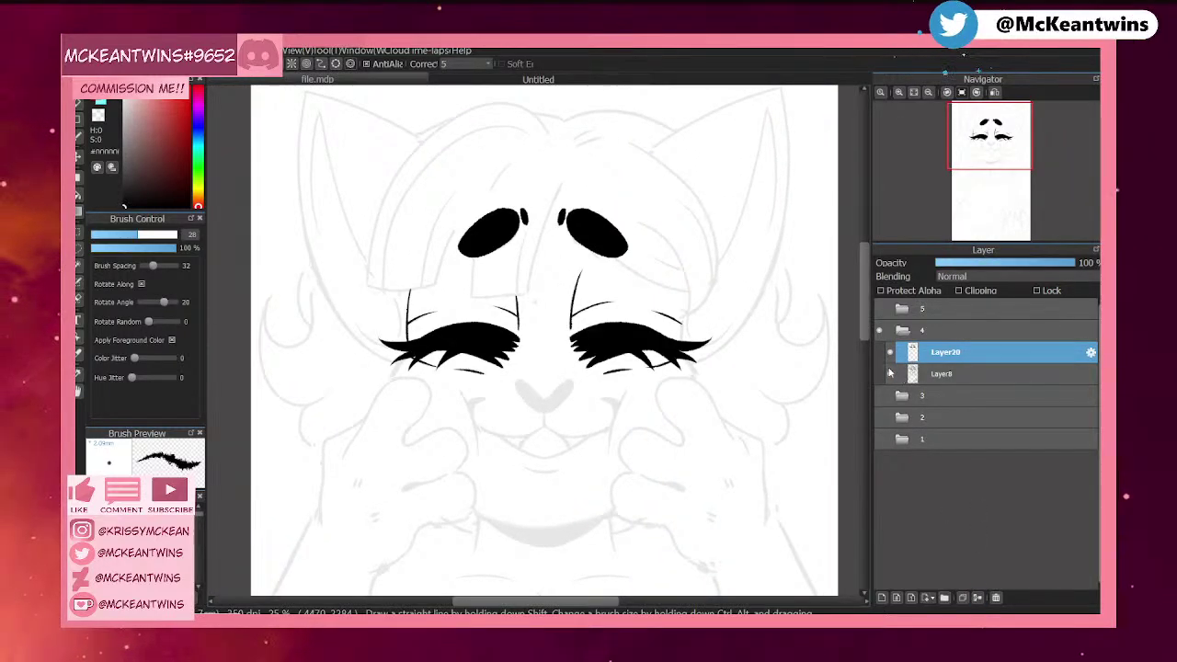
pyautogui.moveTo(996, 143); pyautogui.dragTo(981, 140)
pyautogui.click(882, 598)
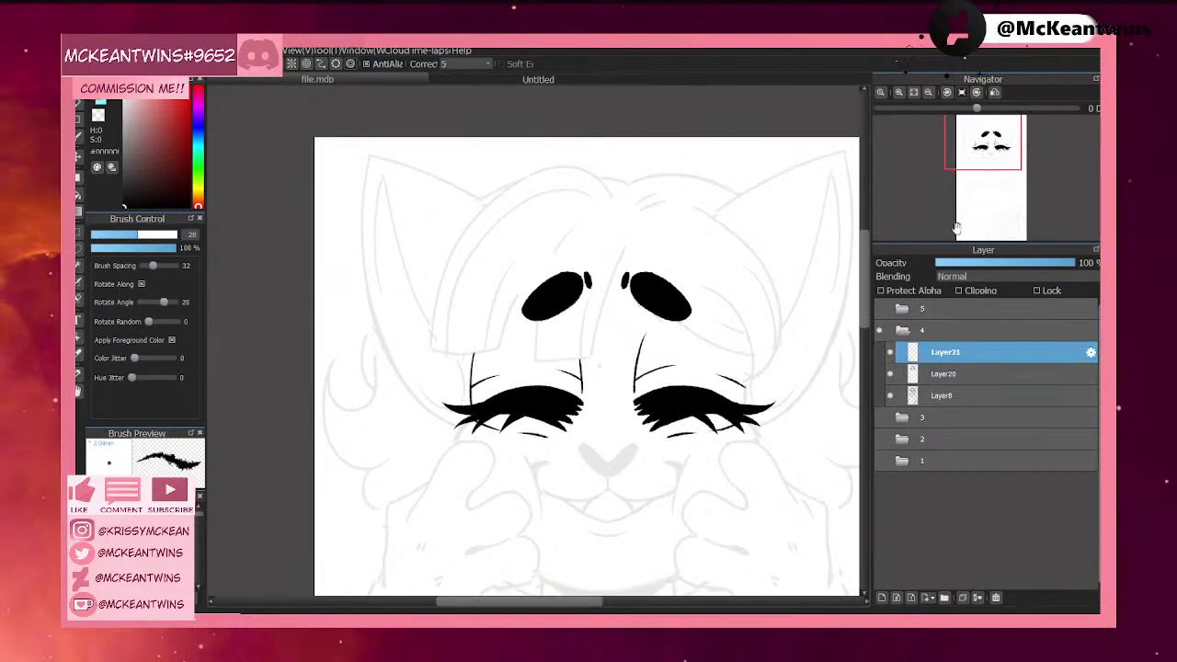
# Briefly show folder 3 to compare its inked hair and eyebrows with frame 4, and hide it again.
pyautogui.moveTo(954, 244); pyautogui.dragTo(954, 245)
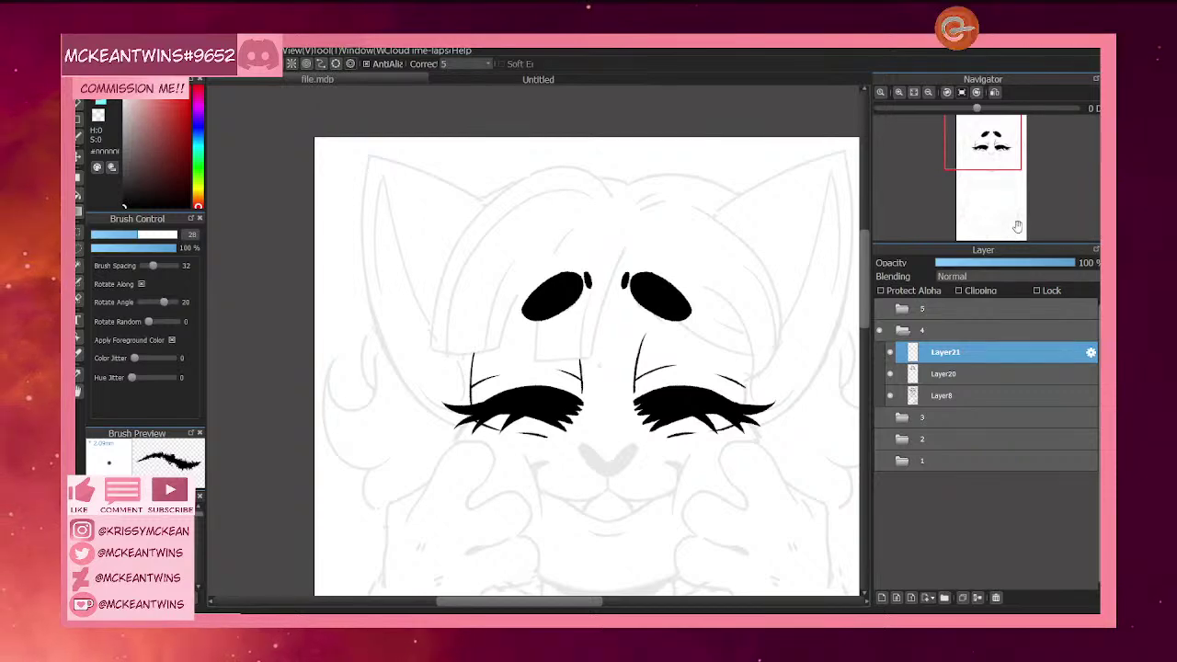
pyautogui.click(900, 92)
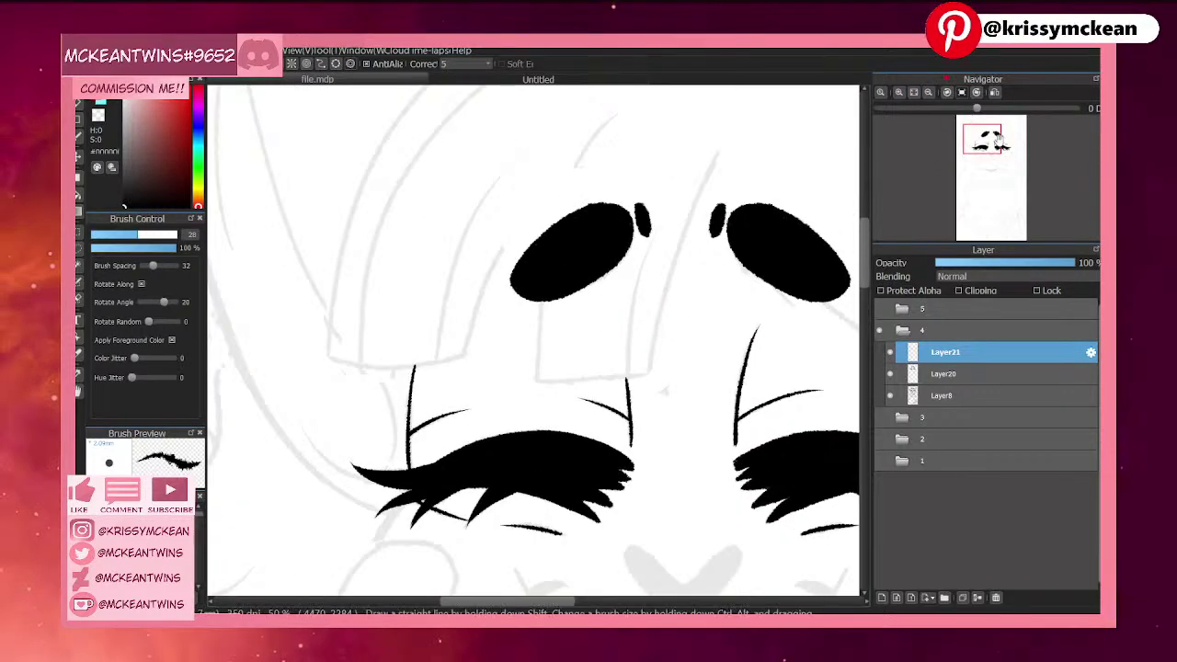
pyautogui.moveTo(991, 141); pyautogui.dragTo(992, 134)
pyautogui.click(880, 418)
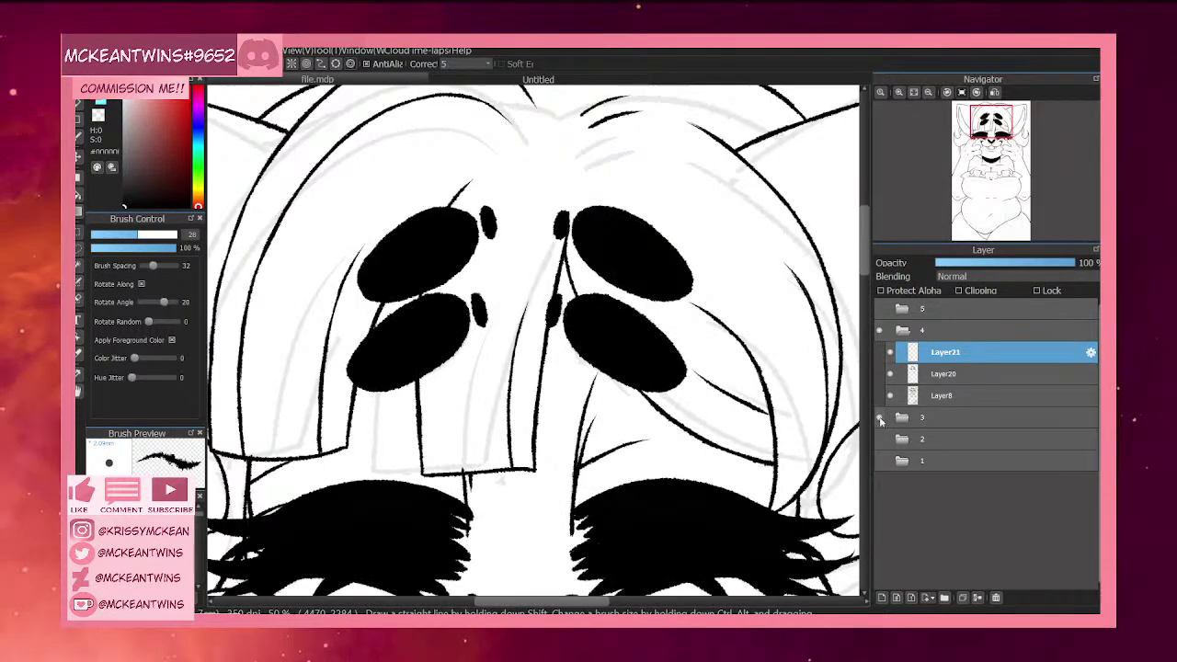
pyautogui.click(880, 419)
# Ink the long bang edge running between the two eyebrows up to the tip of the hair parting.
pyautogui.click(978, 93)
pyautogui.click(961, 92)
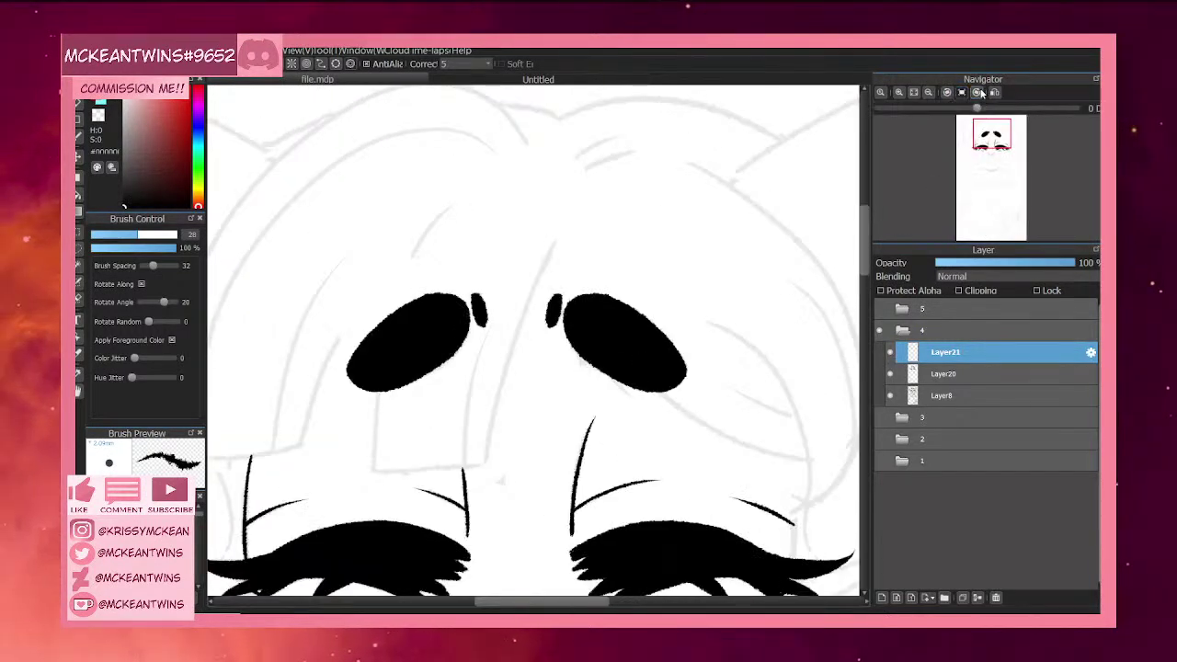
pyautogui.click(977, 92)
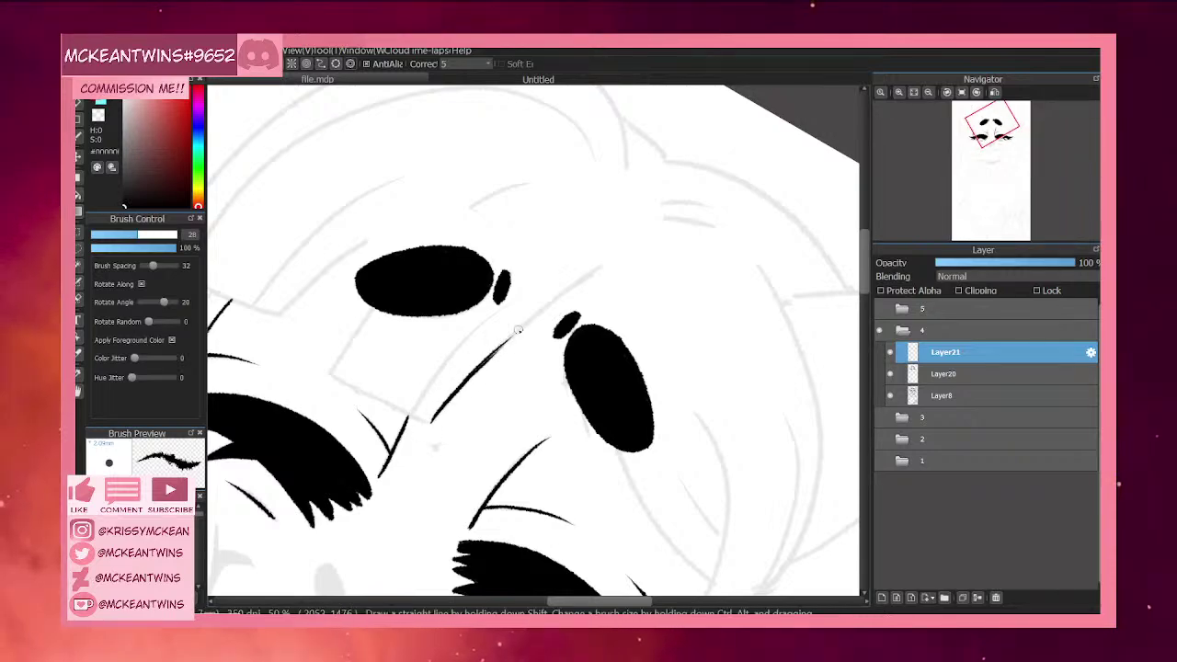
pyautogui.moveTo(485, 360); pyautogui.dragTo(570, 289)
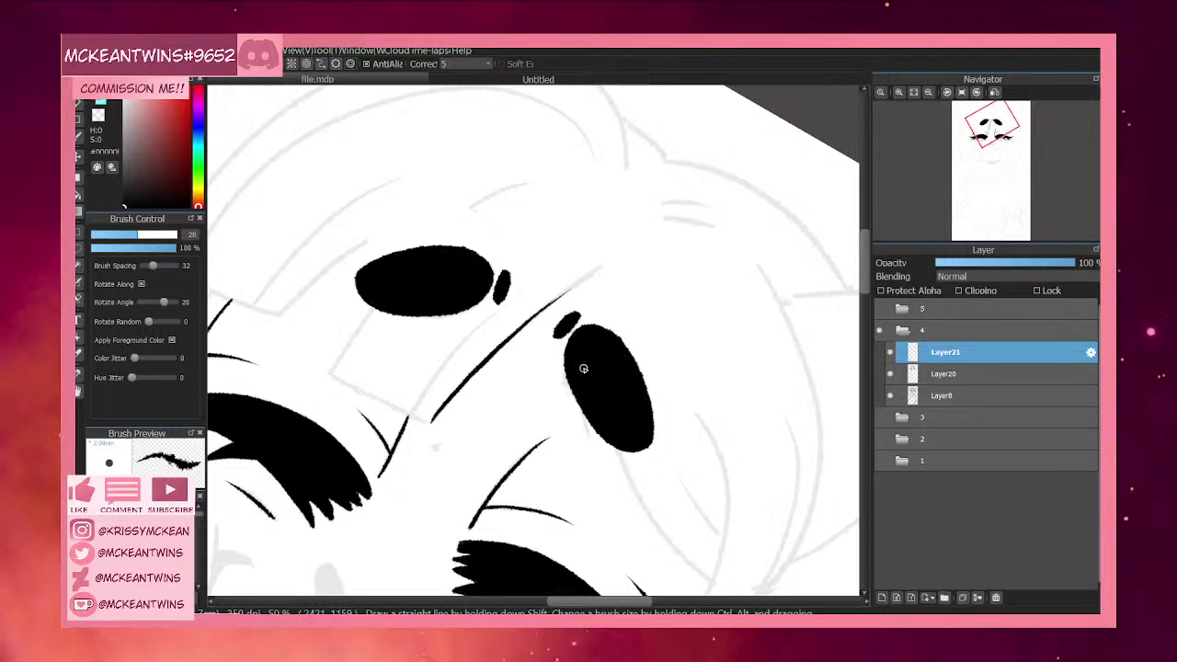
pyautogui.click(961, 92)
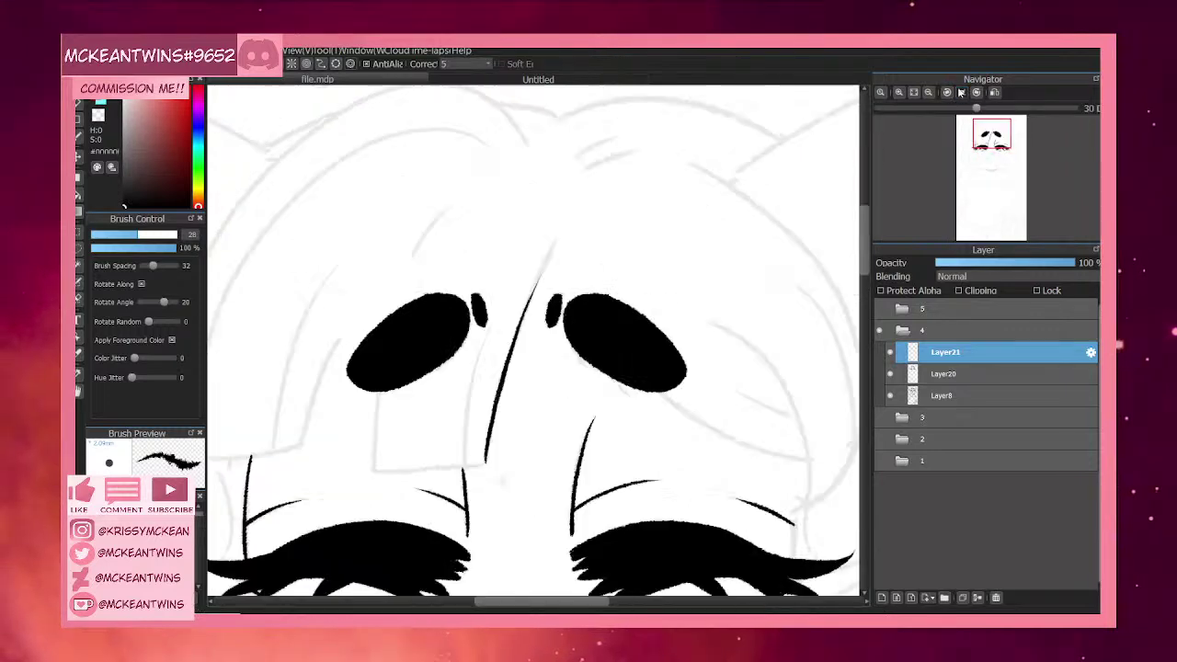
pyautogui.click(947, 93)
pyautogui.moveTo(504, 231); pyautogui.dragTo(518, 348)
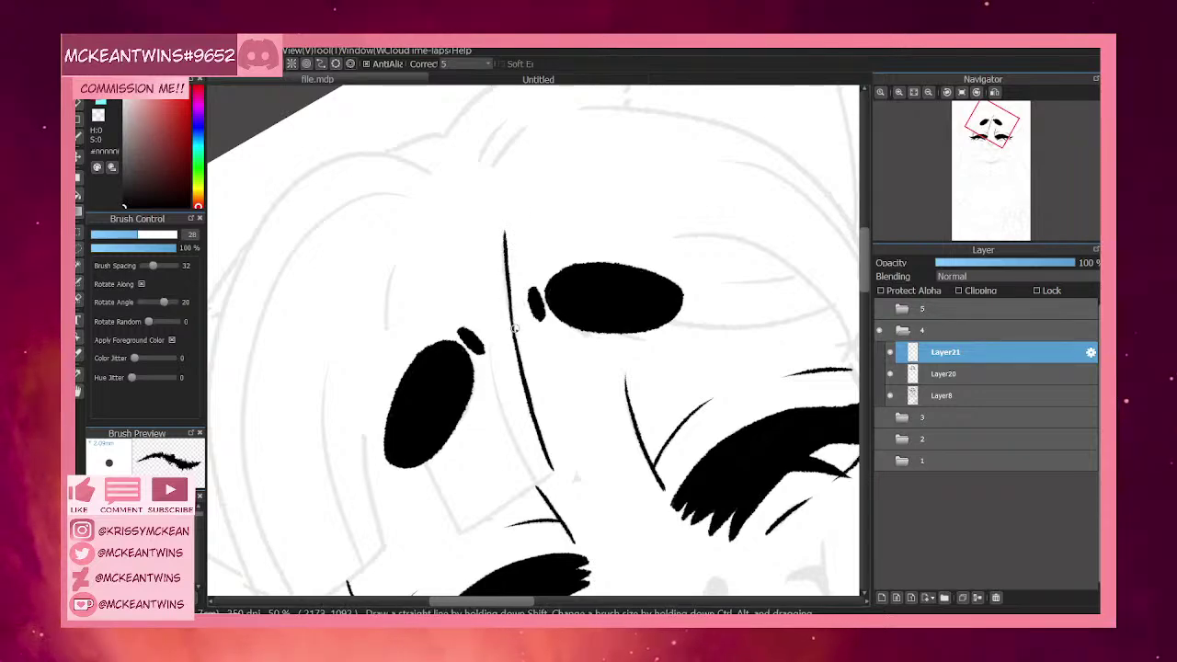
# Ink the short hair line from the parting's tip down to the top of the original eyebrow.
pyautogui.click(962, 93)
pyautogui.click(987, 131)
pyautogui.moveTo(987, 134); pyautogui.dragTo(999, 131)
pyautogui.click(980, 93)
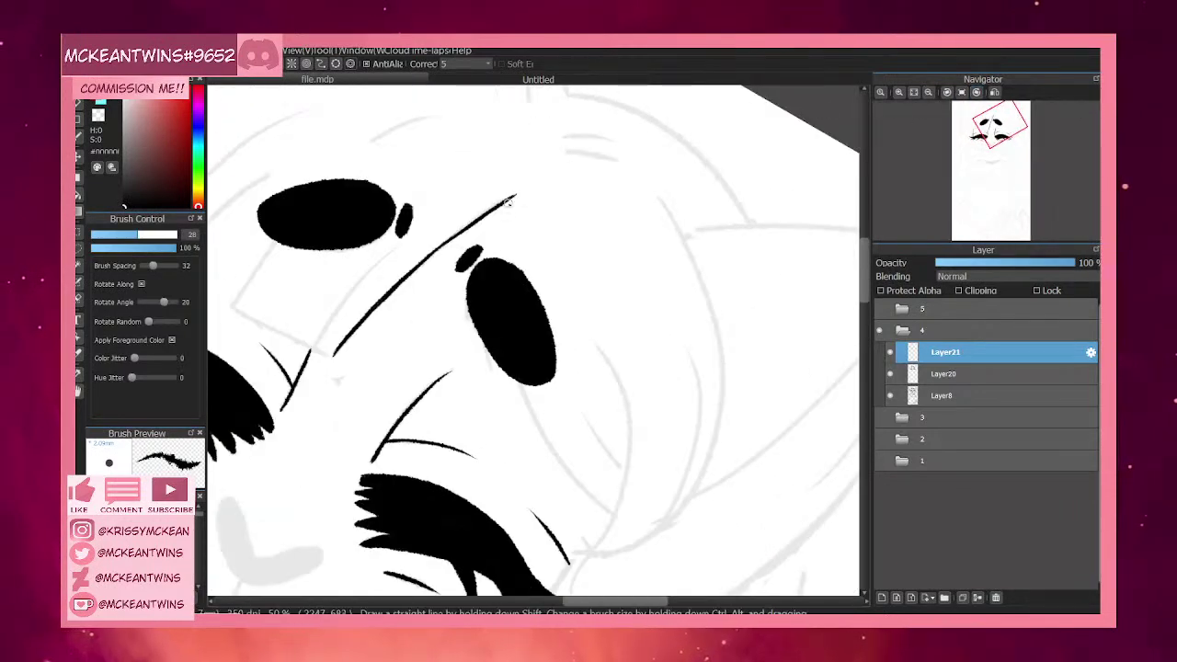
pyautogui.moveTo(514, 195); pyautogui.dragTo(504, 263)
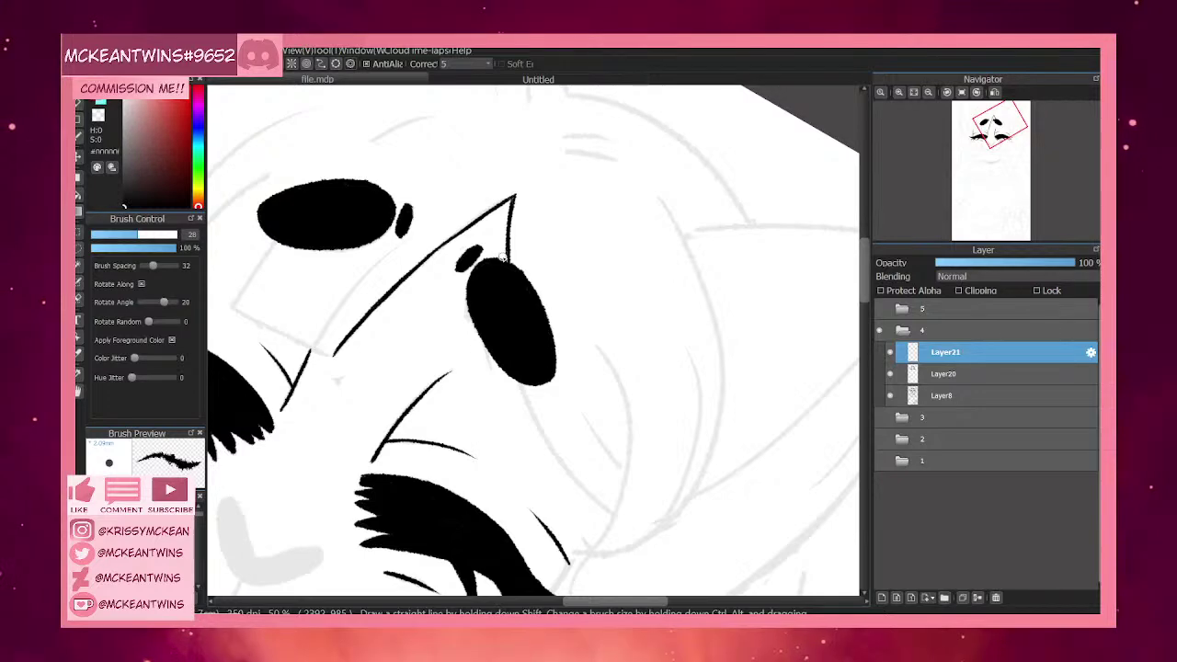
# Ink the curved hair line from beneath the original eyebrow outward to where the sketched side strands meet.
pyautogui.click(961, 93)
pyautogui.moveTo(993, 138); pyautogui.dragTo(1005, 137)
pyautogui.click(976, 93)
pyautogui.click(899, 93)
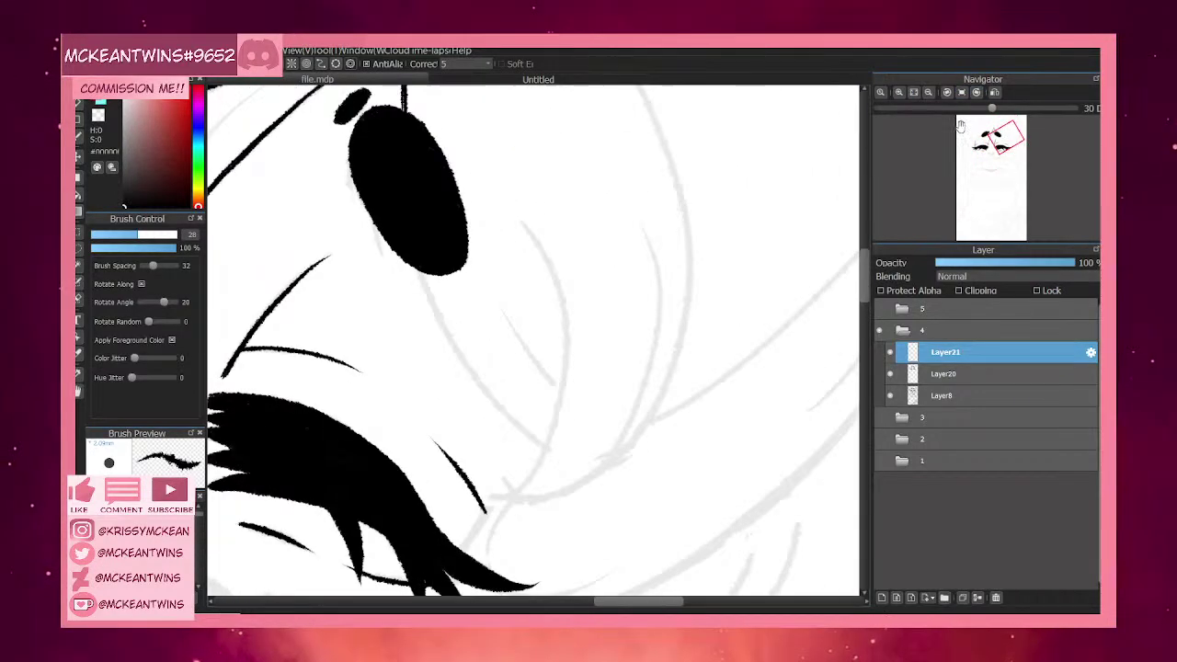
pyautogui.click(977, 93)
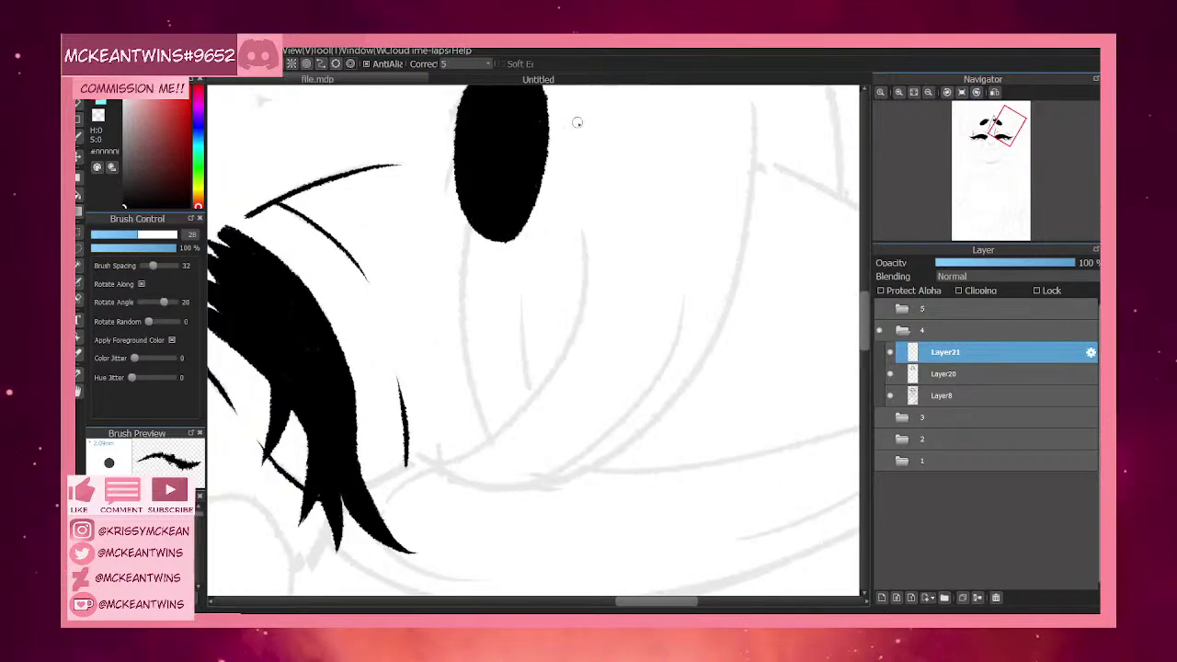
pyautogui.moveTo(468, 225); pyautogui.dragTo(466, 268)
pyautogui.moveTo(476, 195); pyautogui.dragTo(464, 313)
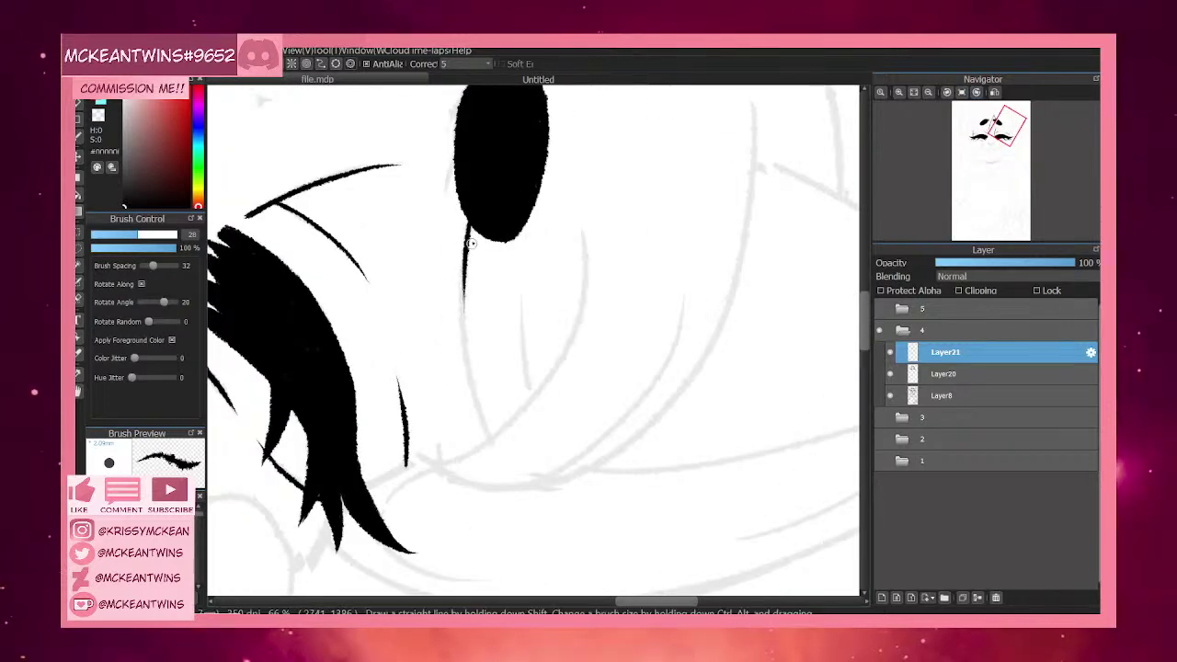
pyautogui.moveTo(470, 227)
pyautogui.mouseDown()
pyautogui.moveTo(462, 348)
pyautogui.moveTo(466, 252)
pyautogui.moveTo(472, 384)
pyautogui.mouseUp()
pyautogui.moveTo(465, 292); pyautogui.dragTo(474, 395)
pyautogui.moveTo(464, 326); pyautogui.dragTo(483, 425)
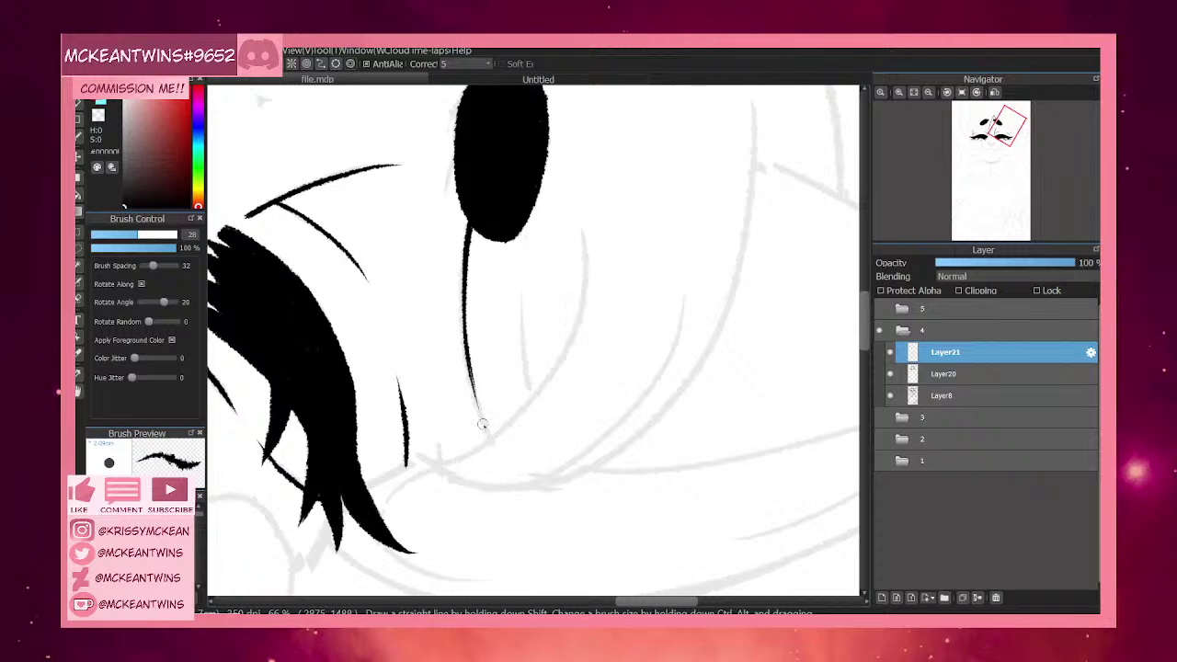
pyautogui.moveTo(472, 384)
pyautogui.mouseDown()
pyautogui.moveTo(468, 356)
pyautogui.moveTo(490, 430)
pyautogui.mouseUp()
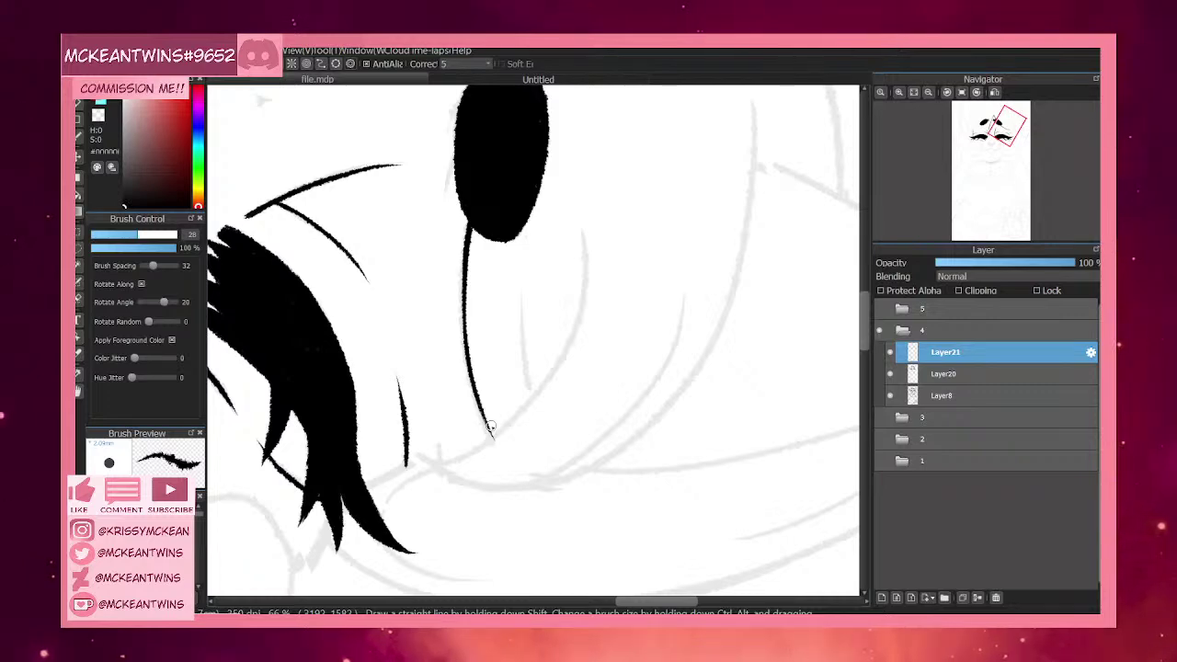
# Ink the straight lower edge of the central bang, joining it to the long line between the eyebrows.
pyautogui.click(962, 93)
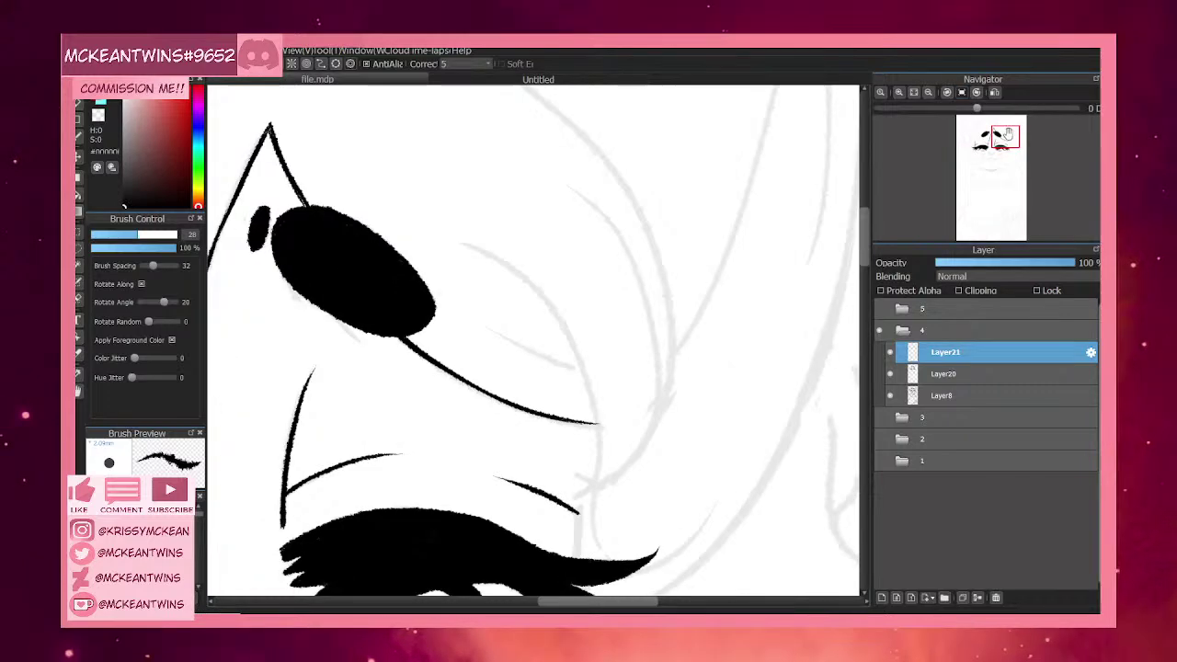
pyautogui.moveTo(1011, 126); pyautogui.dragTo(1009, 121)
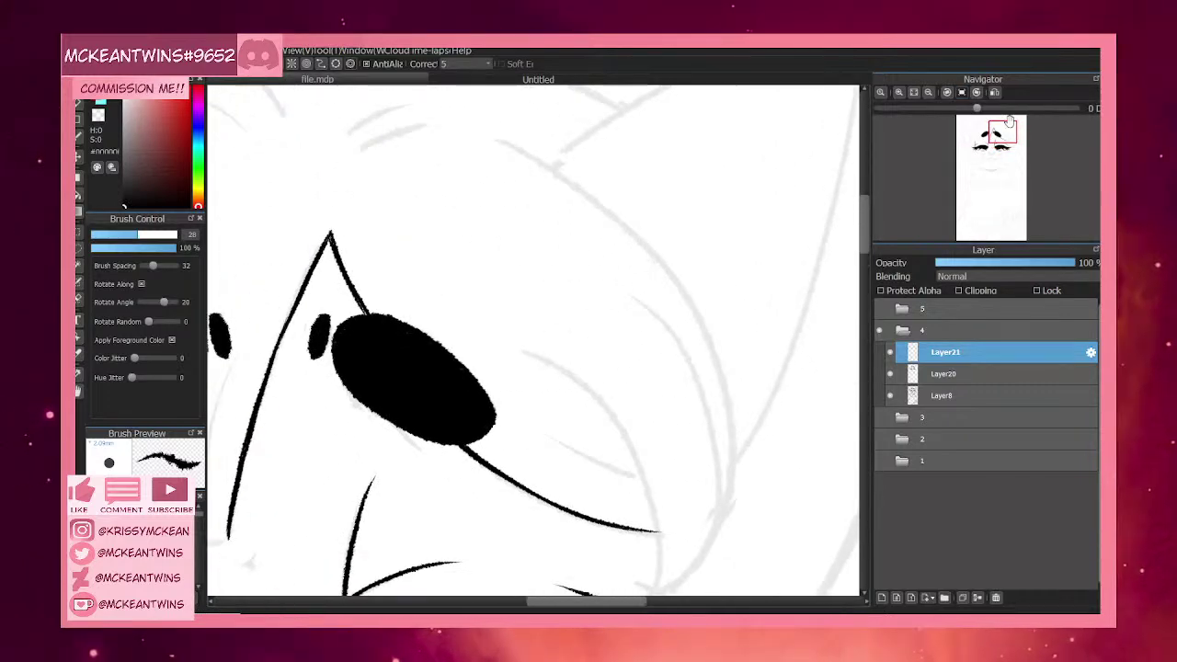
pyautogui.click(928, 93)
pyautogui.click(928, 93)
pyautogui.moveTo(1000, 126); pyautogui.dragTo(984, 132)
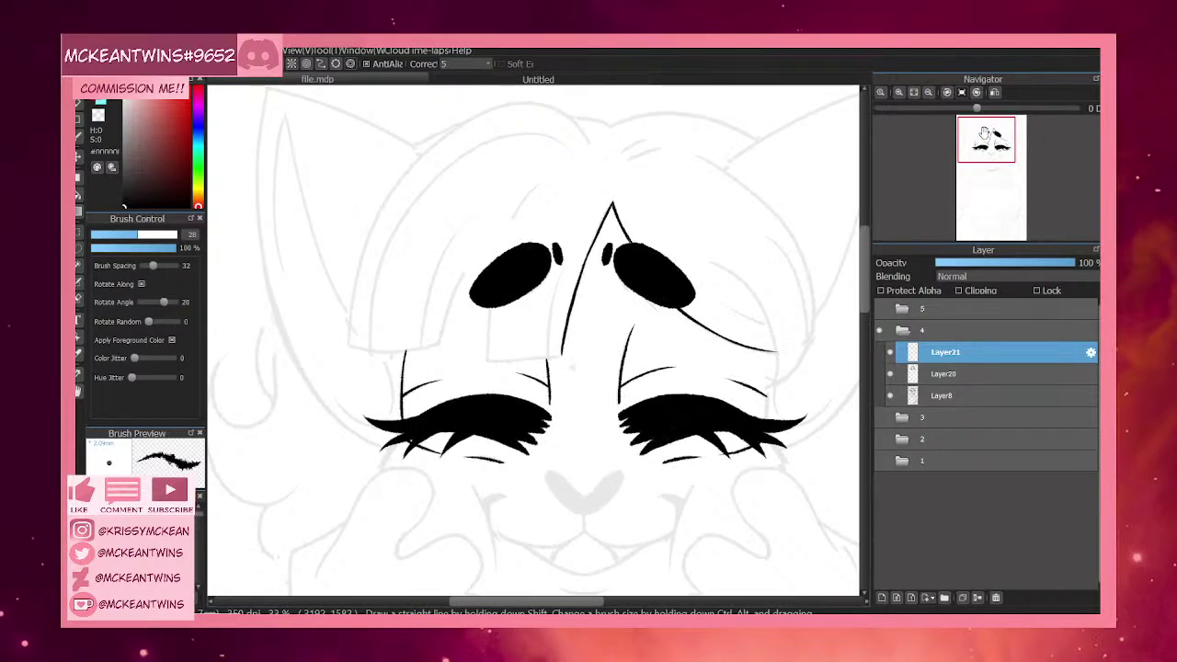
pyautogui.click(899, 93)
pyautogui.click(899, 93)
pyautogui.click(976, 92)
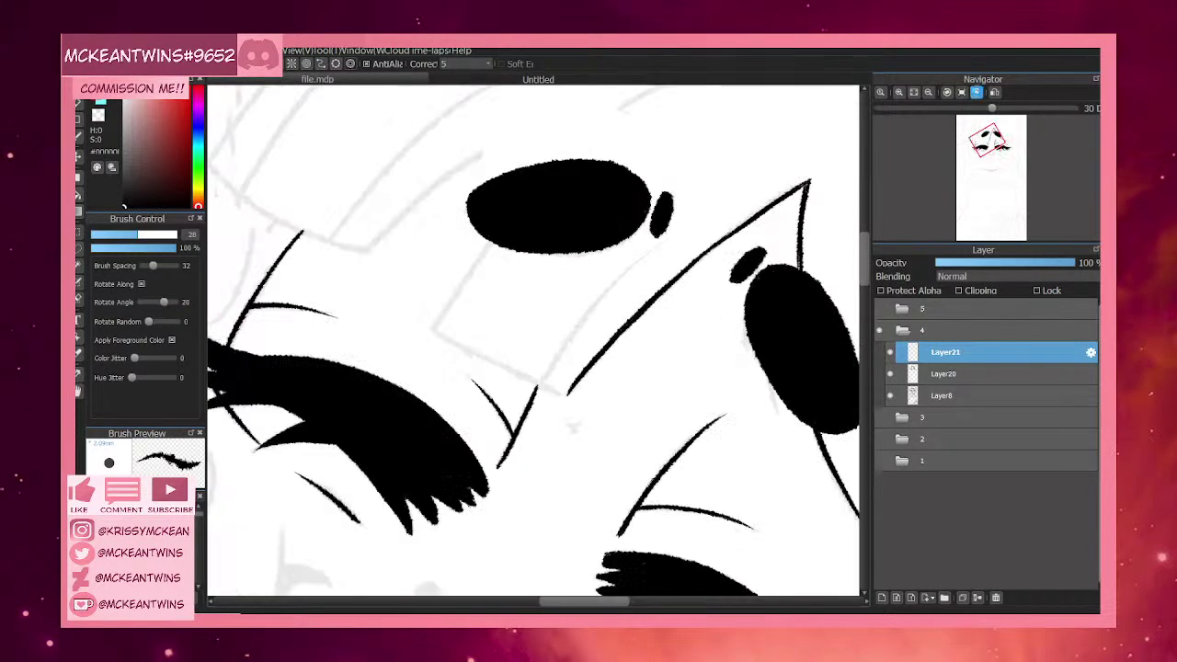
pyautogui.click(976, 93)
pyautogui.click(976, 93)
pyautogui.click(900, 93)
pyautogui.moveTo(472, 200); pyautogui.dragTo(485, 428)
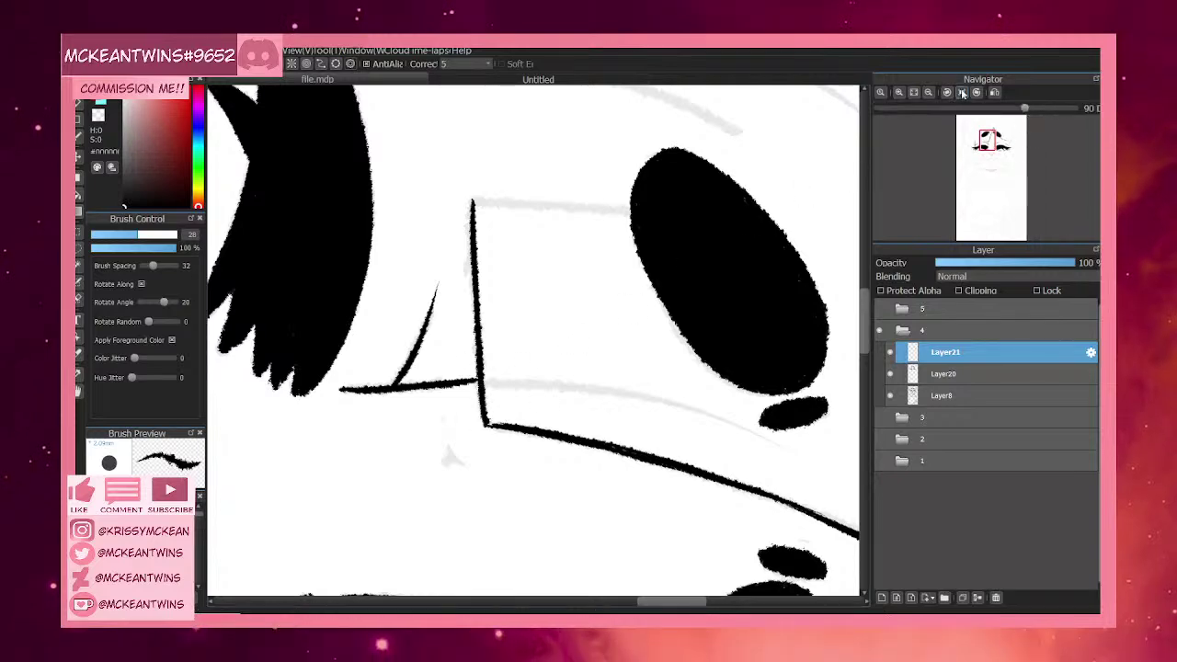
# Ink the outer side of the central bang from its lower corner up to the mirrored eyebrow.
pyautogui.click(963, 93)
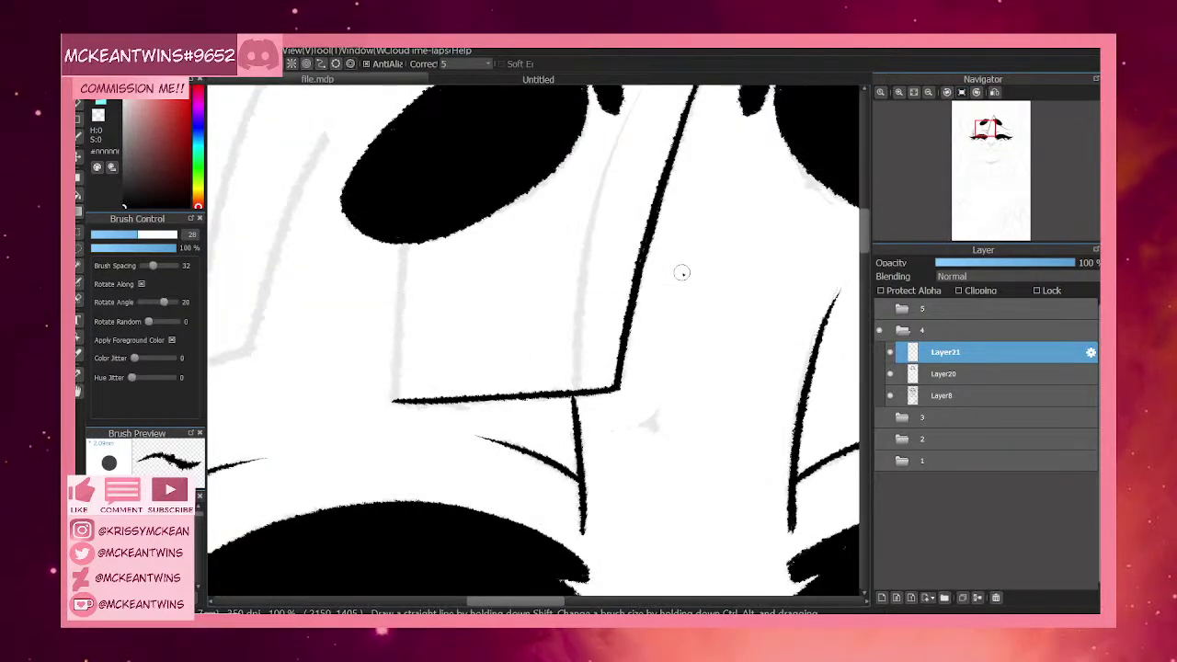
pyautogui.click(928, 93)
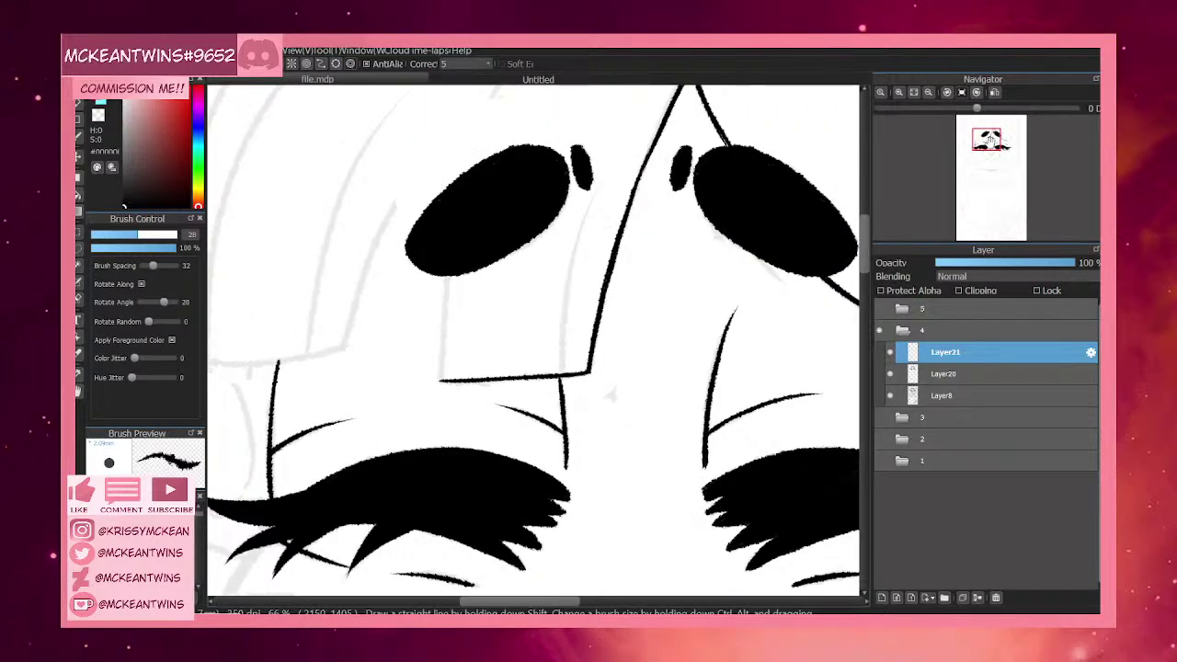
pyautogui.moveTo(993, 140); pyautogui.dragTo(988, 135)
pyautogui.click(978, 93)
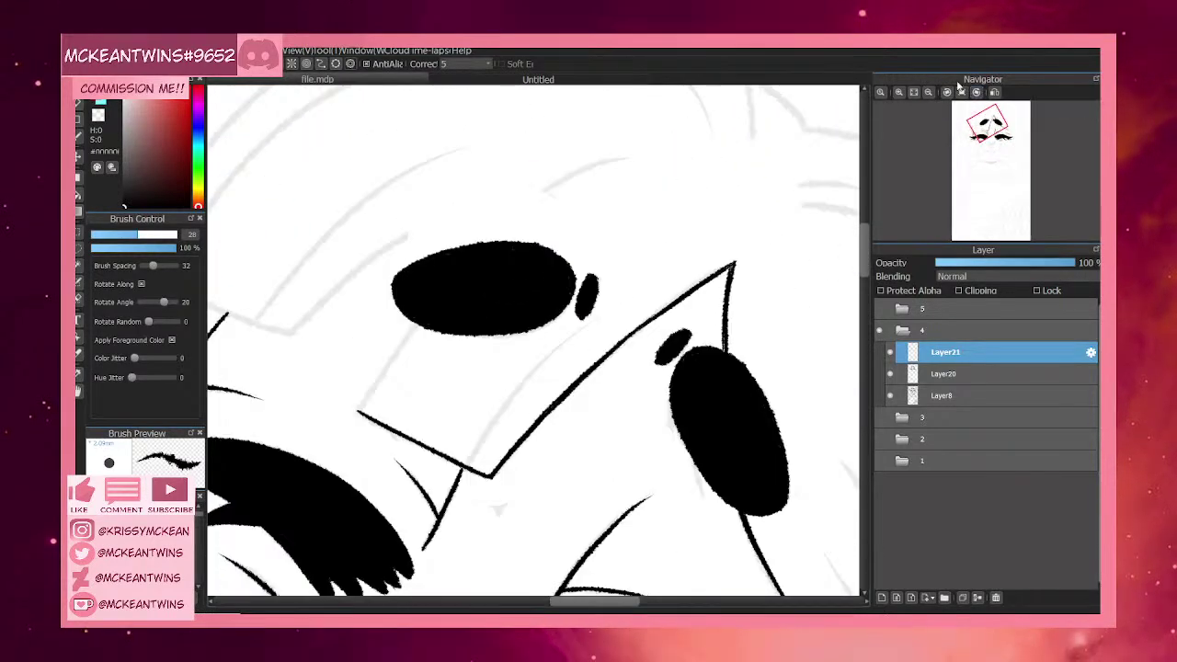
pyautogui.moveTo(383, 374); pyautogui.dragTo(365, 398)
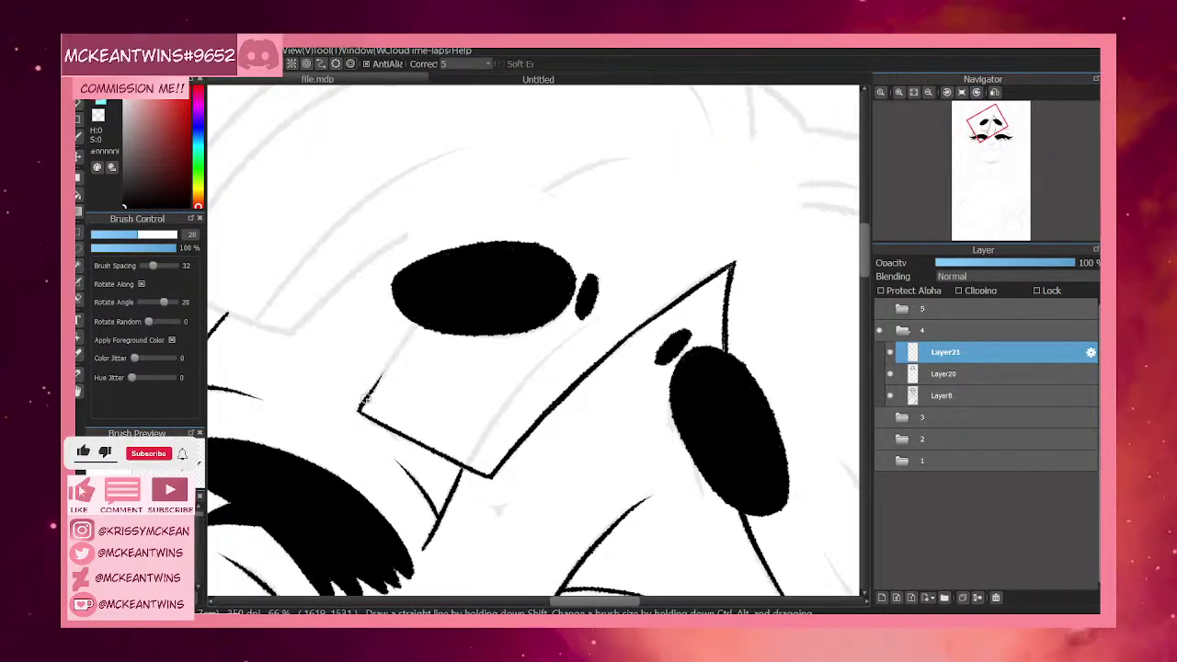
pyautogui.moveTo(395, 352); pyautogui.dragTo(419, 321)
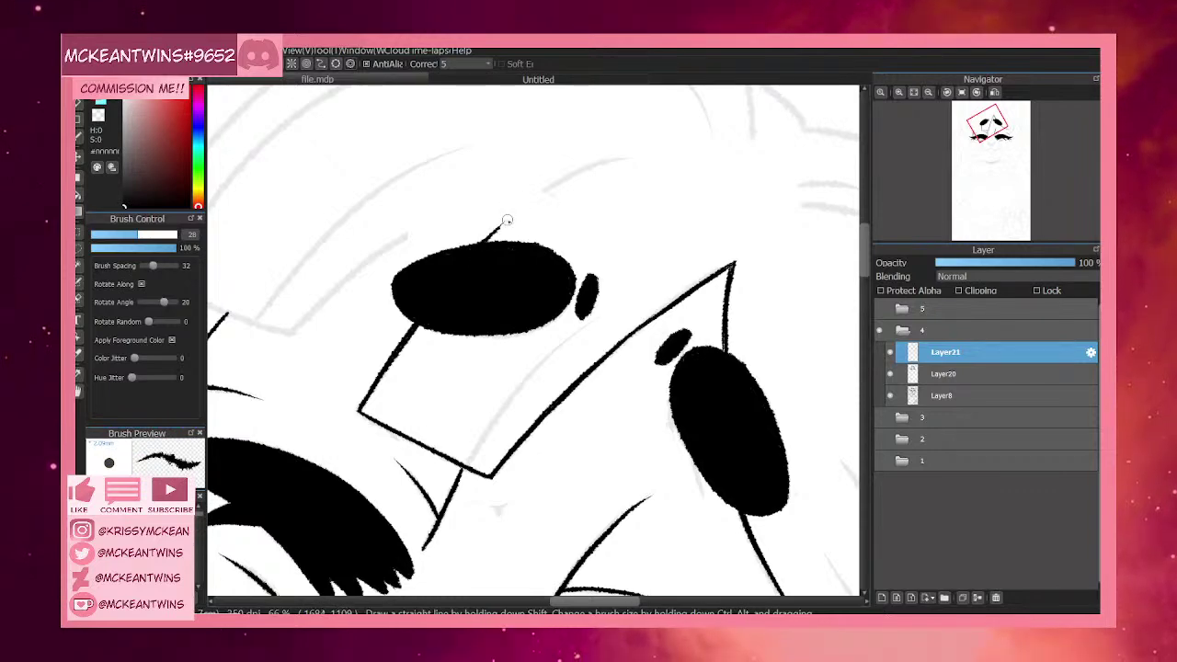
# Ink the curved hair line rising from the top of the mirrored eyebrow toward the crown along the sketch.
pyautogui.moveTo(485, 237); pyautogui.dragTo(540, 191)
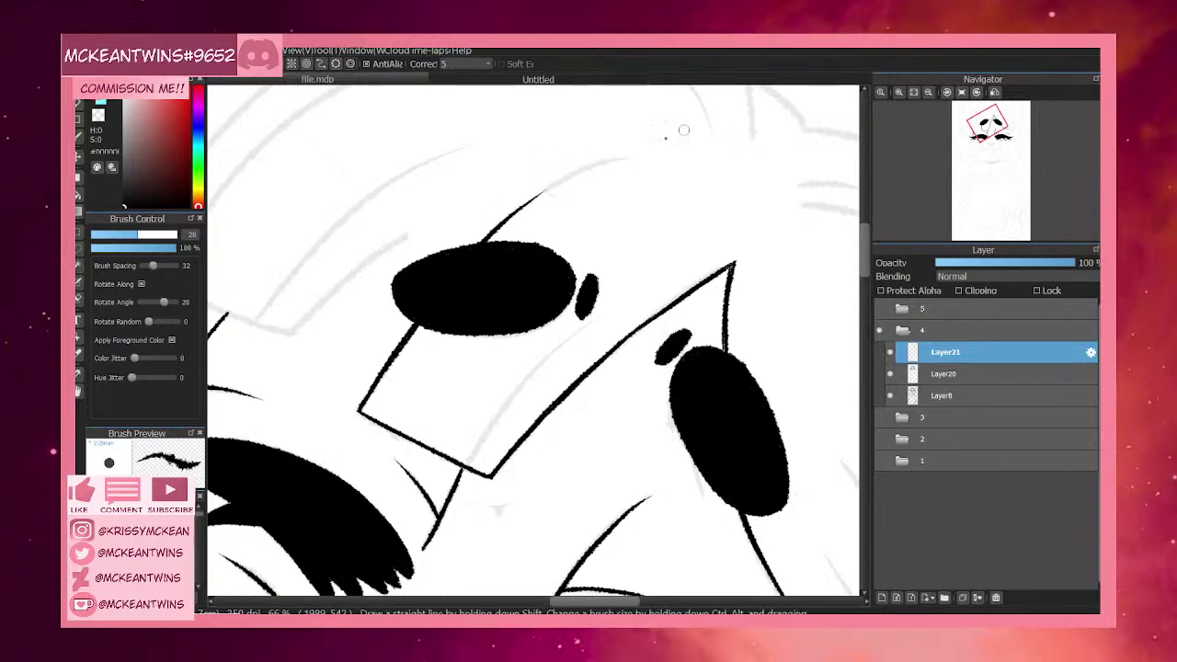
pyautogui.click(962, 93)
pyautogui.moveTo(988, 137); pyautogui.dragTo(986, 131)
pyautogui.click(900, 93)
pyautogui.click(976, 93)
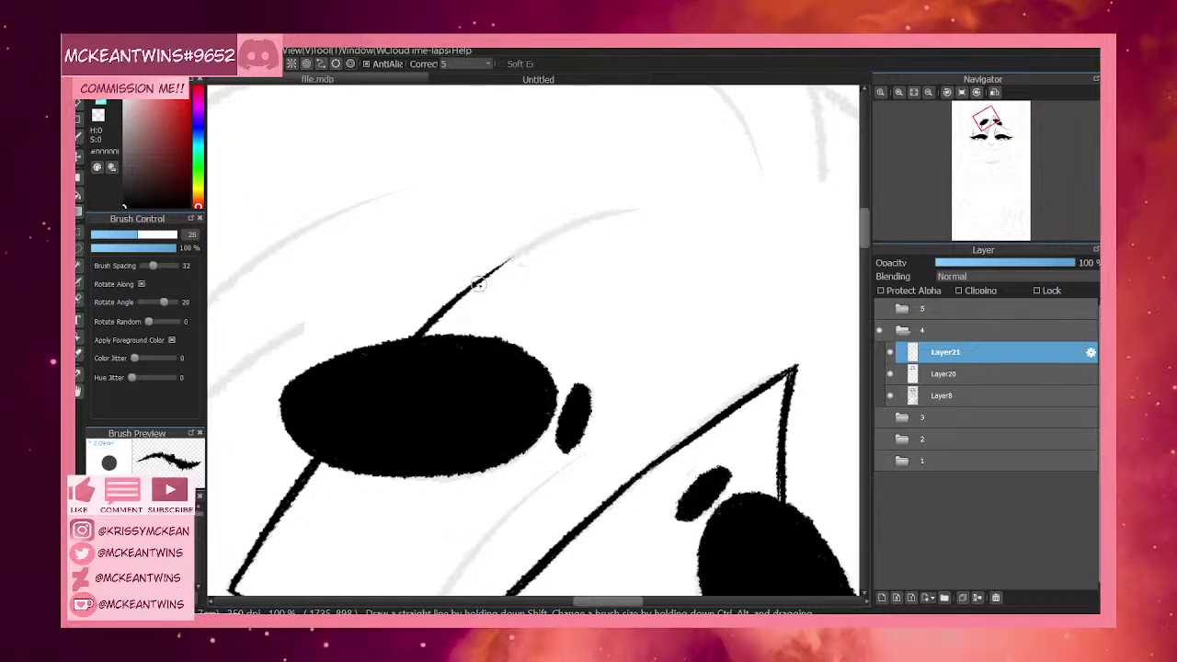
pyautogui.moveTo(424, 329)
pyautogui.mouseDown()
pyautogui.moveTo(495, 262)
pyautogui.moveTo(449, 303)
pyautogui.moveTo(528, 244)
pyautogui.moveTo(481, 281)
pyautogui.moveTo(574, 222)
pyautogui.moveTo(614, 210)
pyautogui.mouseUp()
# Ink the inner strand line of the central bang from its lower edge up to beneath the mirrored eyebrow's small inner mark.
pyautogui.moveTo(937, 130)
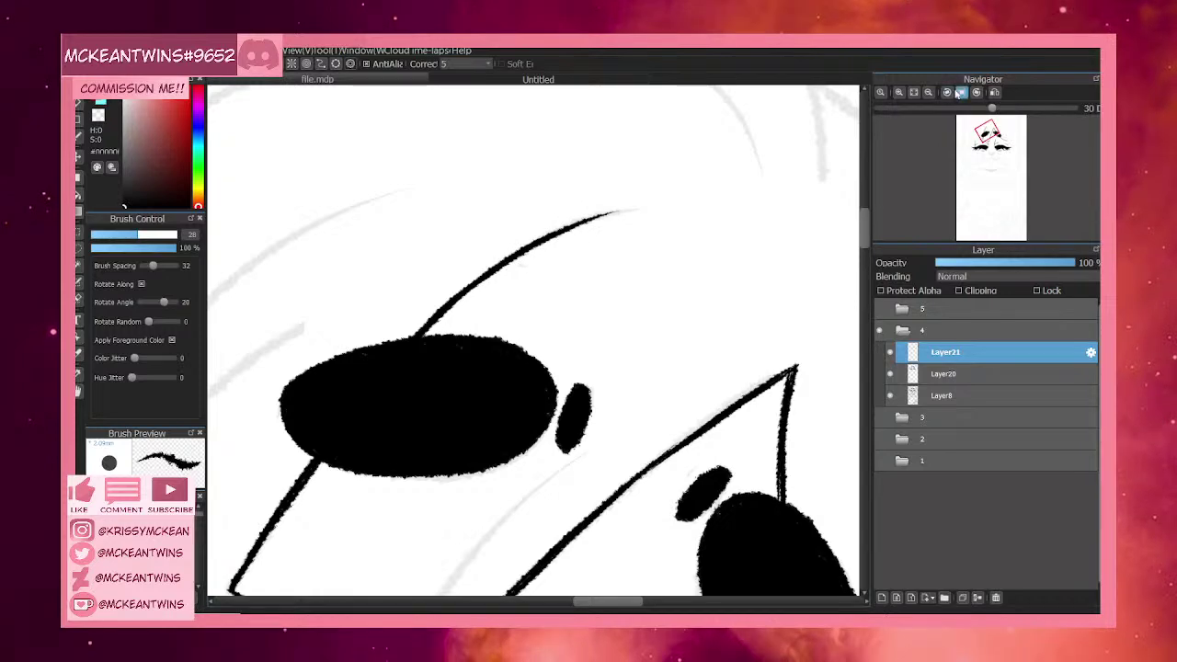
pyautogui.click(962, 93)
pyautogui.click(928, 93)
pyautogui.click(929, 93)
pyautogui.click(928, 93)
pyautogui.moveTo(980, 147); pyautogui.dragTo(989, 138)
pyautogui.click(900, 93)
pyautogui.click(899, 93)
pyautogui.click(947, 93)
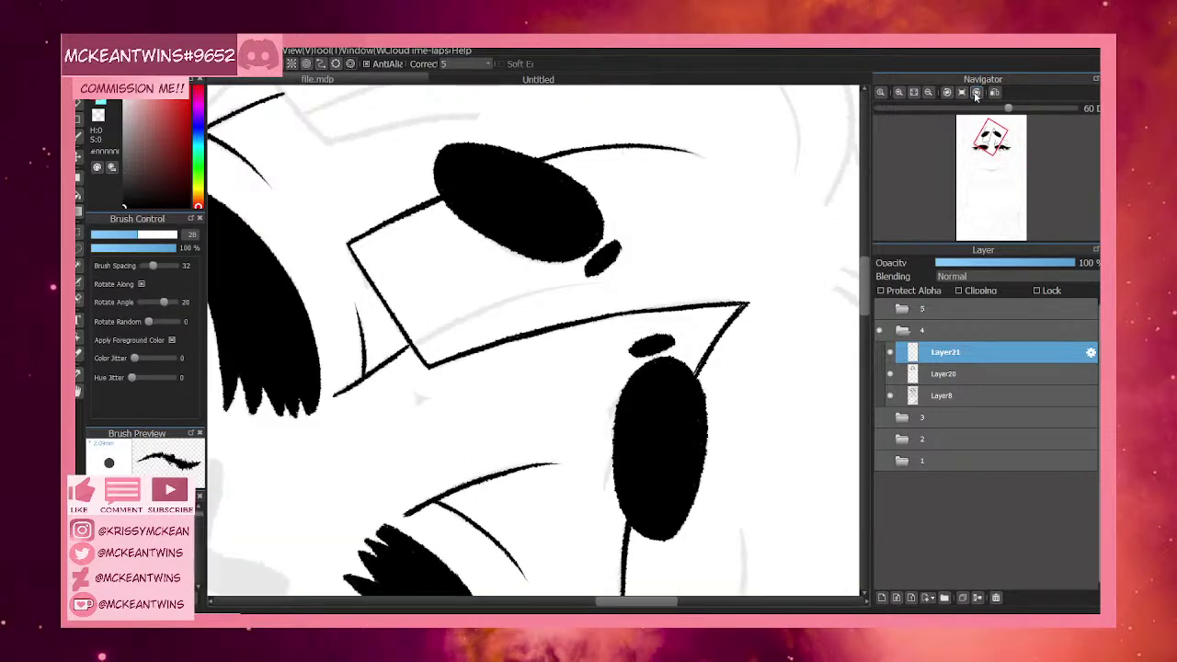
pyautogui.click(947, 93)
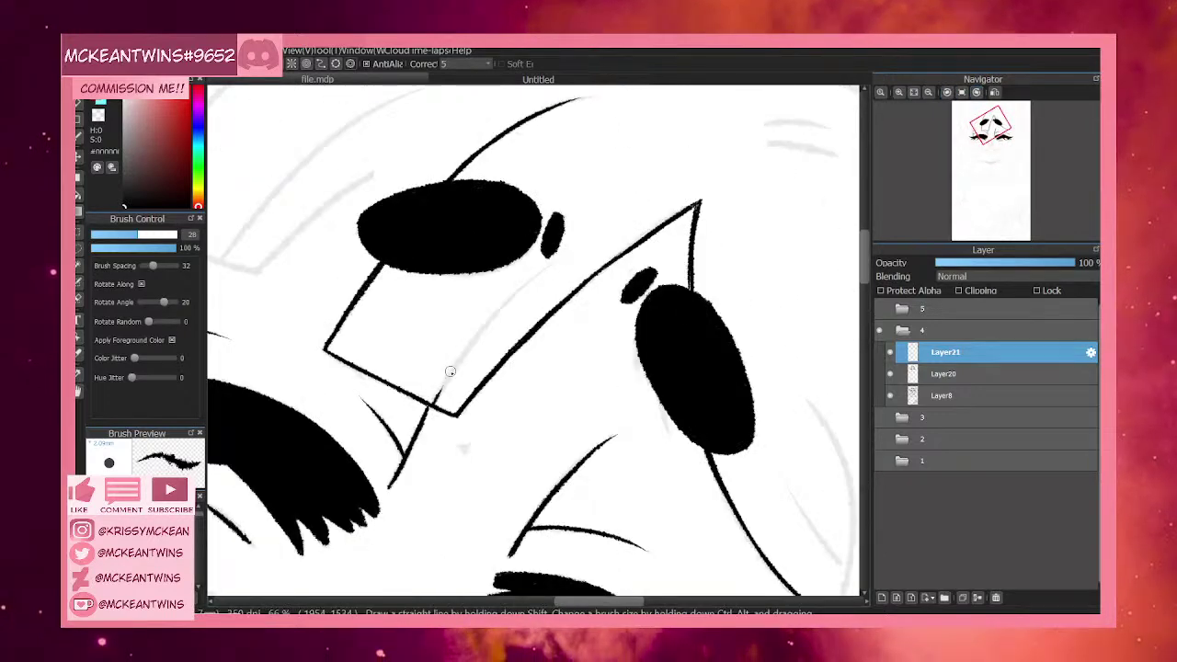
pyautogui.moveTo(438, 399); pyautogui.dragTo(492, 322)
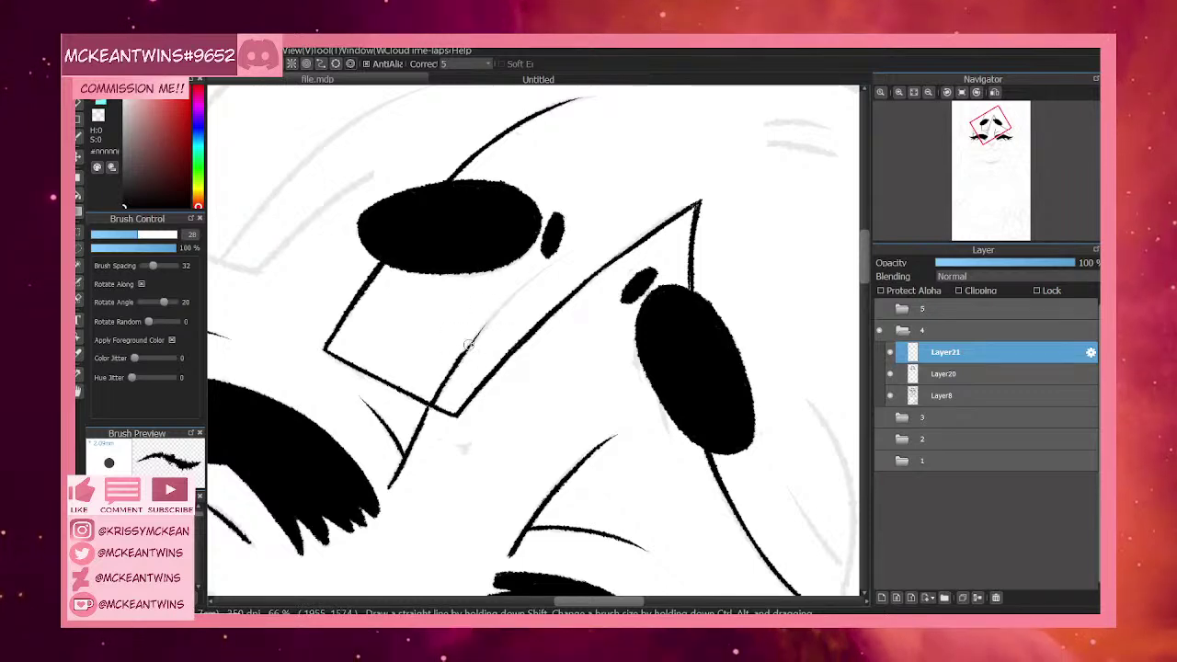
pyautogui.moveTo(469, 338); pyautogui.dragTo(548, 266)
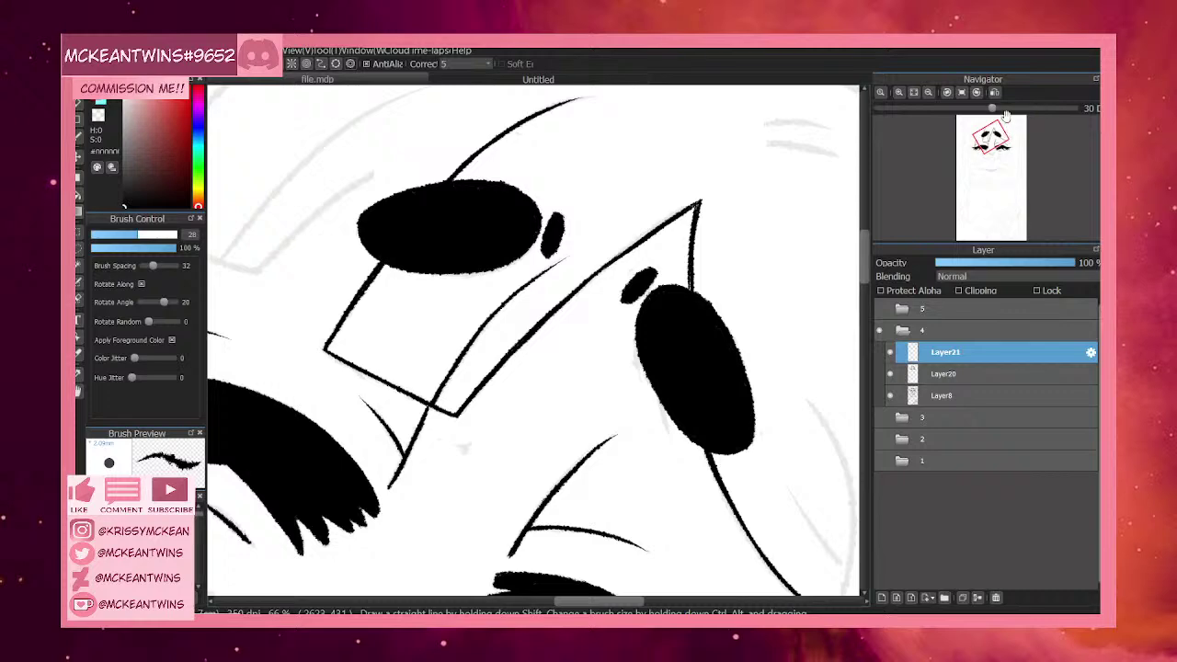
# Ink the curved hair line around the outer side of the mirrored eyebrow, from the sketched side bang's corner up to the line above the eyebrow.
pyautogui.click(928, 93)
pyautogui.click(928, 94)
pyautogui.moveTo(987, 143); pyautogui.dragTo(980, 135)
pyautogui.click(899, 94)
pyautogui.click(899, 93)
pyautogui.click(976, 92)
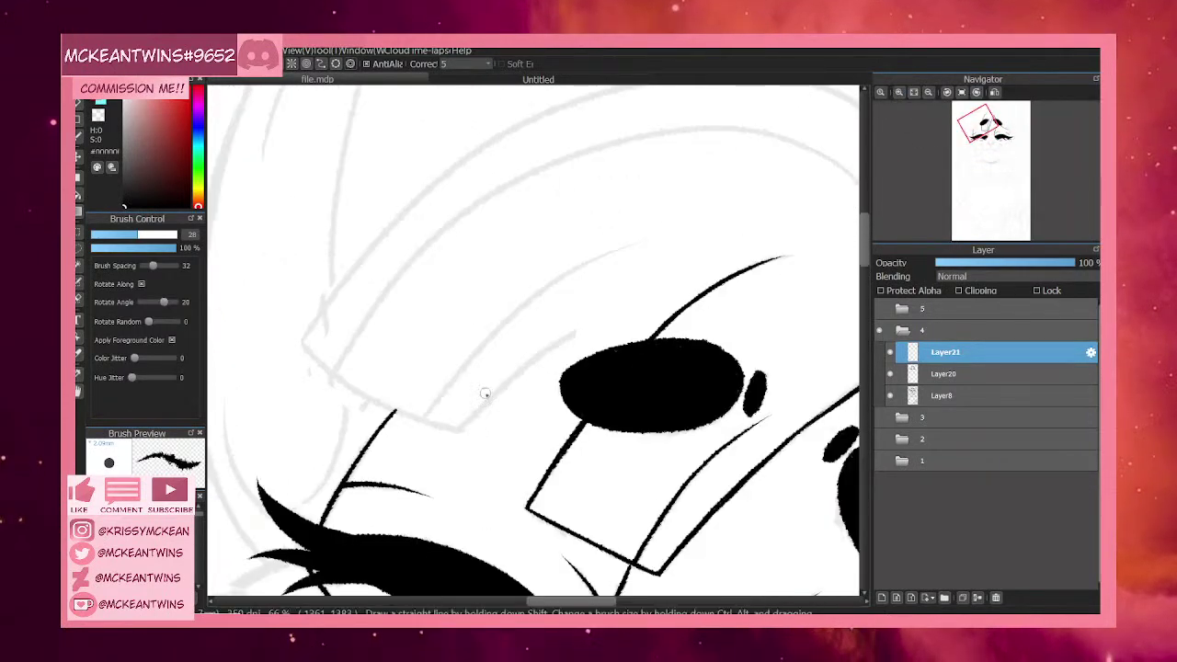
pyautogui.moveTo(526, 364)
pyautogui.mouseDown()
pyautogui.moveTo(620, 310)
pyautogui.moveTo(802, 243)
pyautogui.mouseUp()
pyautogui.click(952, 95)
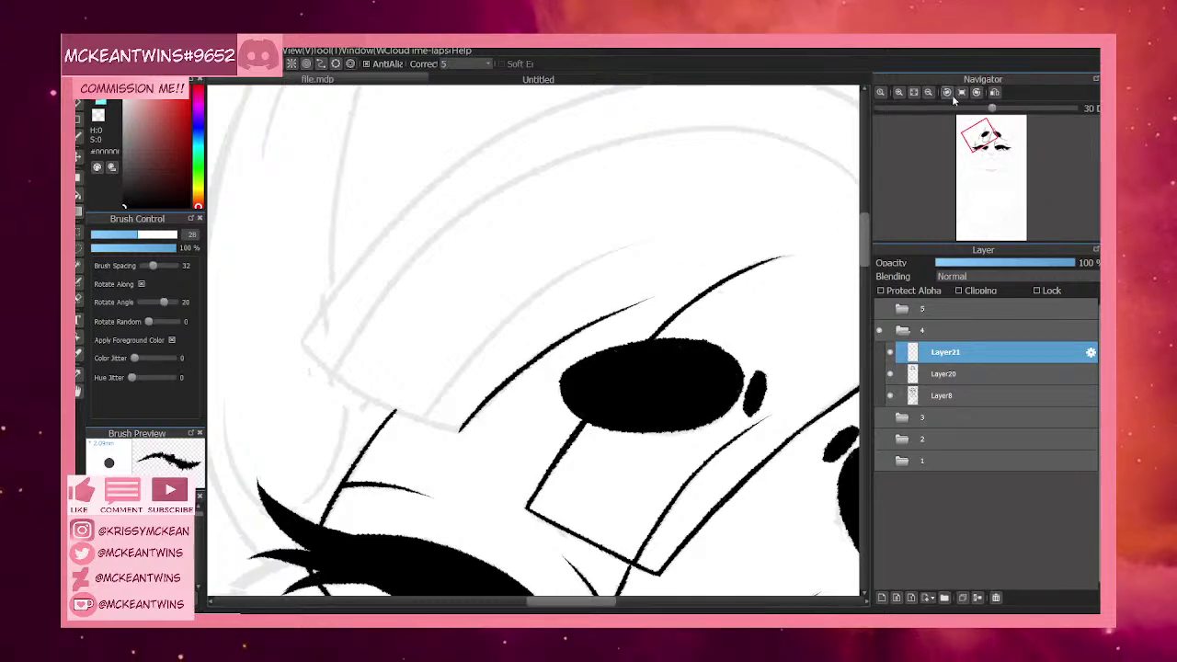
pyautogui.click(952, 95)
pyautogui.click(952, 95)
pyautogui.moveTo(576, 169)
pyautogui.mouseDown()
pyautogui.moveTo(544, 257)
pyautogui.moveTo(571, 173)
pyautogui.moveTo(556, 219)
pyautogui.moveTo(567, 184)
pyautogui.mouseUp()
pyautogui.hotkey('ctrl', 'z')
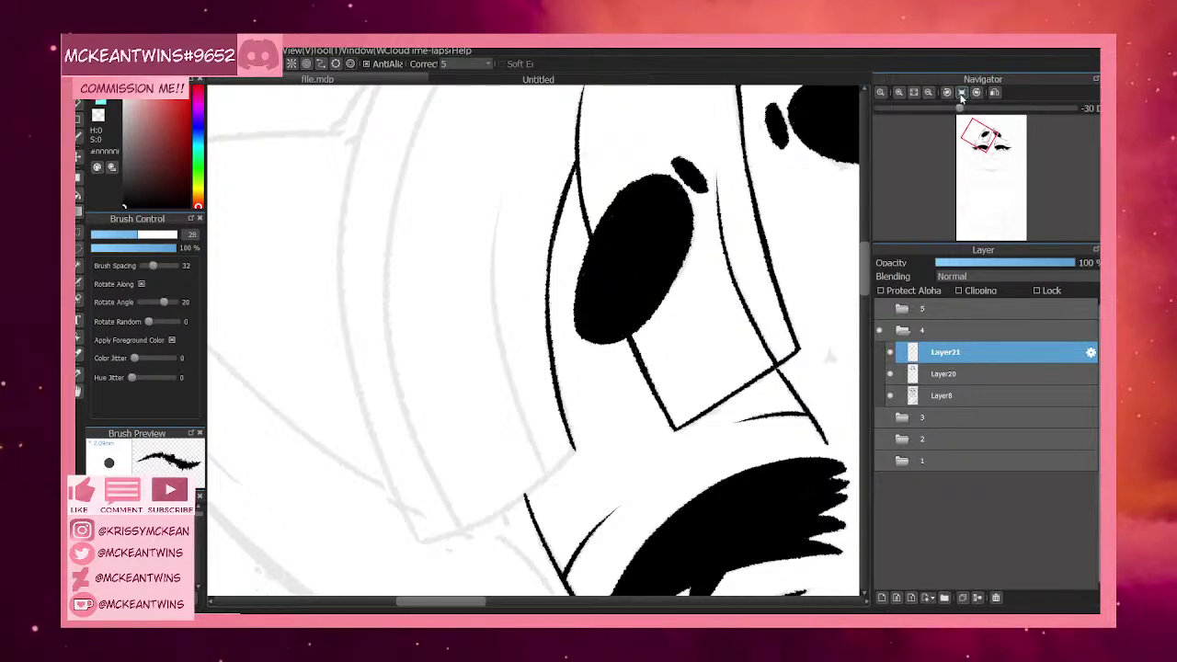
pyautogui.click(961, 92)
pyautogui.click(928, 93)
pyautogui.click(929, 93)
pyautogui.click(929, 93)
pyautogui.moveTo(976, 145); pyautogui.dragTo(1005, 135)
pyautogui.click(899, 93)
pyautogui.click(900, 92)
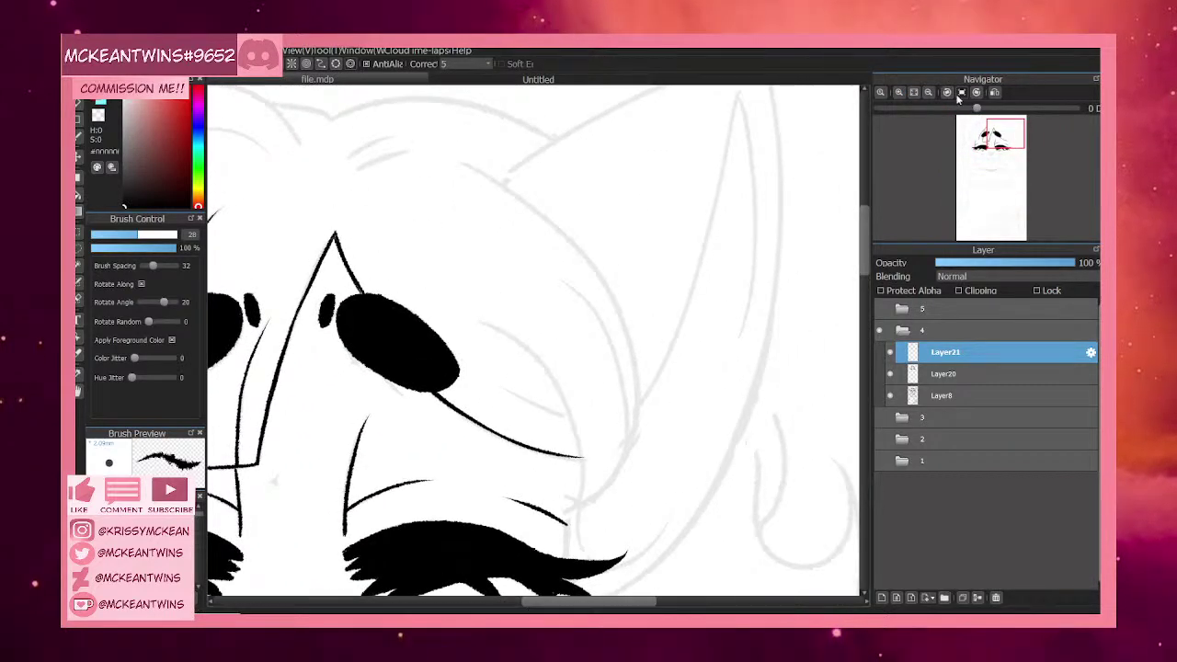
pyautogui.click(947, 92)
pyautogui.click(947, 92)
pyautogui.click(947, 92)
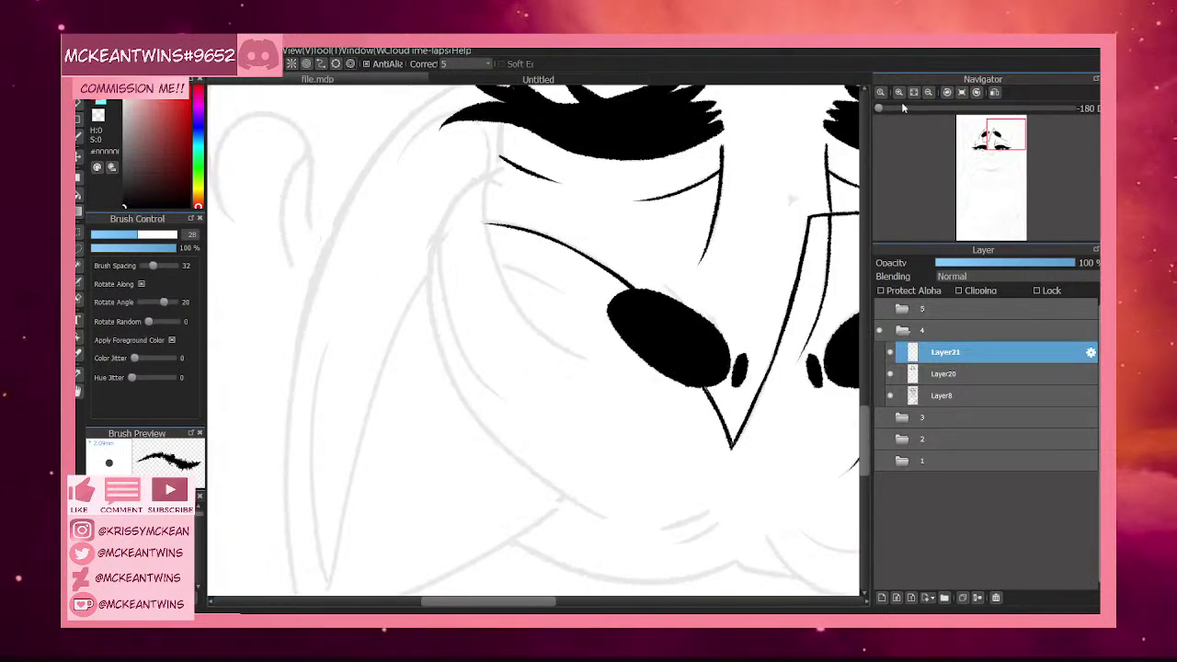
pyautogui.click(899, 93)
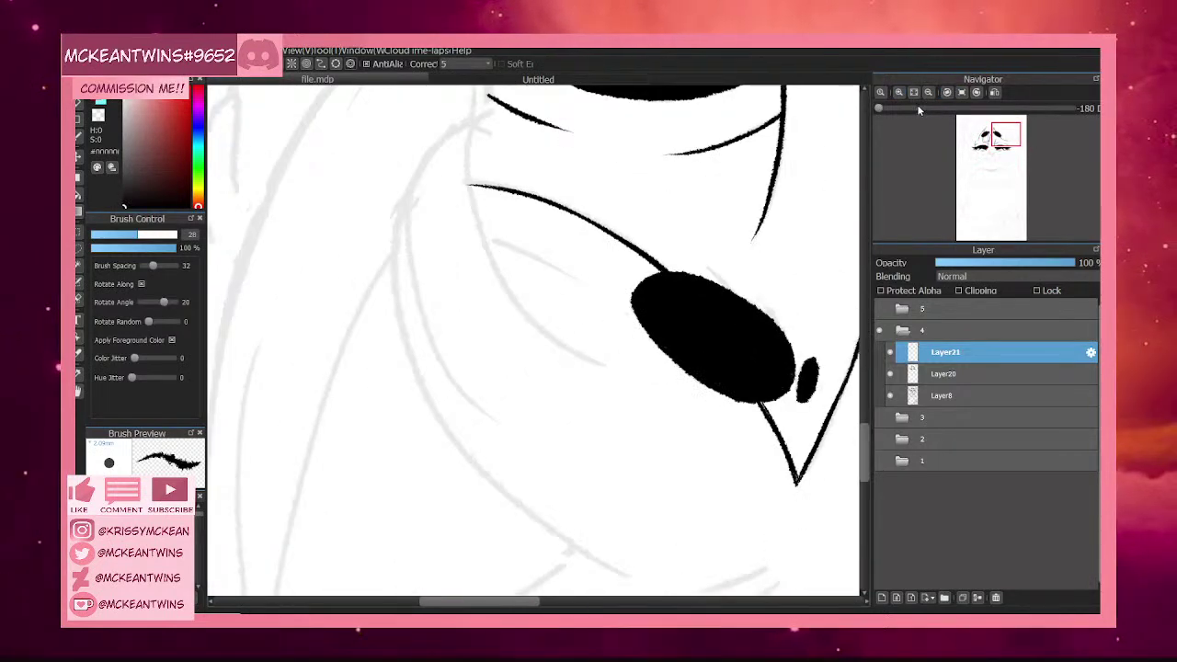
pyautogui.moveTo(473, 118)
pyautogui.mouseDown()
pyautogui.moveTo(421, 160)
pyautogui.moveTo(416, 181)
pyautogui.mouseUp()
pyautogui.moveTo(443, 137); pyautogui.dragTo(407, 197)
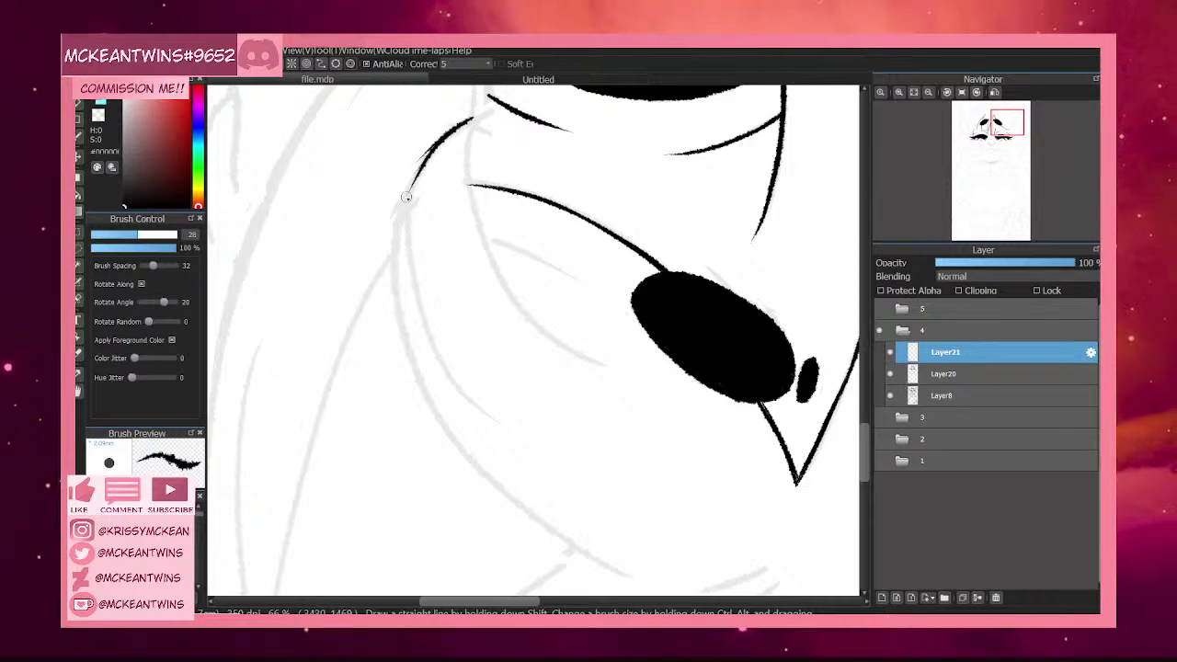
pyautogui.moveTo(436, 145); pyautogui.dragTo(397, 239)
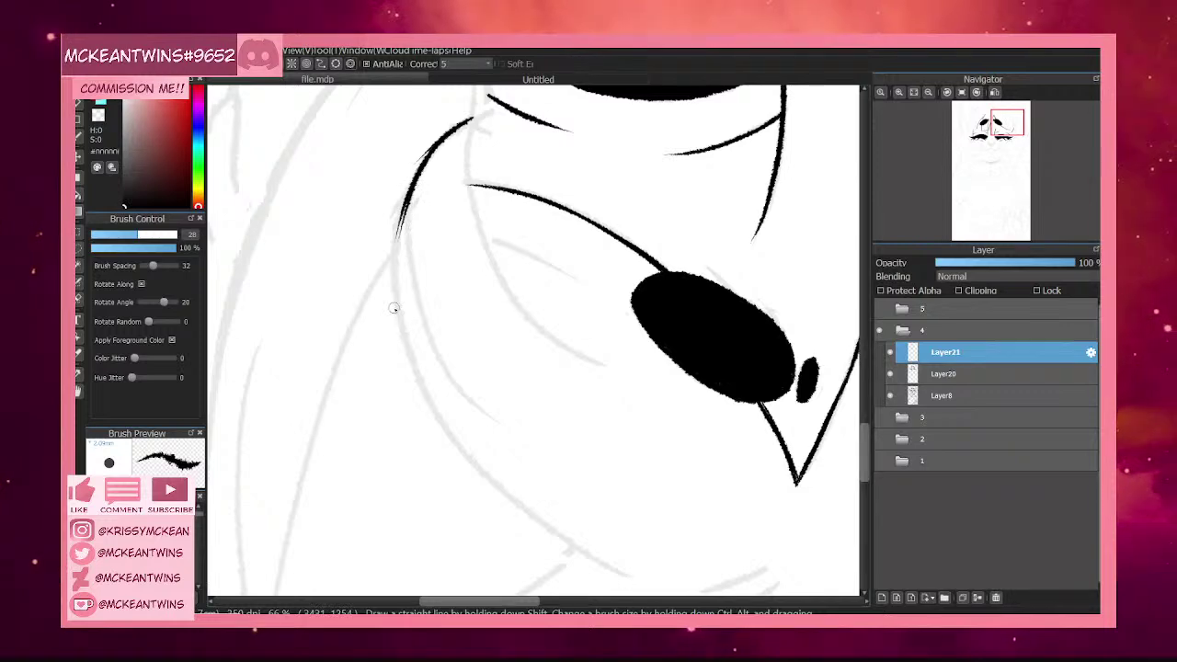
pyautogui.hotkey('ctrl', 'z')
pyautogui.hotkey('ctrl', 'z')
pyautogui.hotkey('ctrl', 'z')
pyautogui.hotkey('ctrl', 'z')
pyautogui.hotkey('ctrl', 'z')
pyautogui.hotkey('ctrl', 'z')
pyautogui.hotkey('ctrl', 'z')
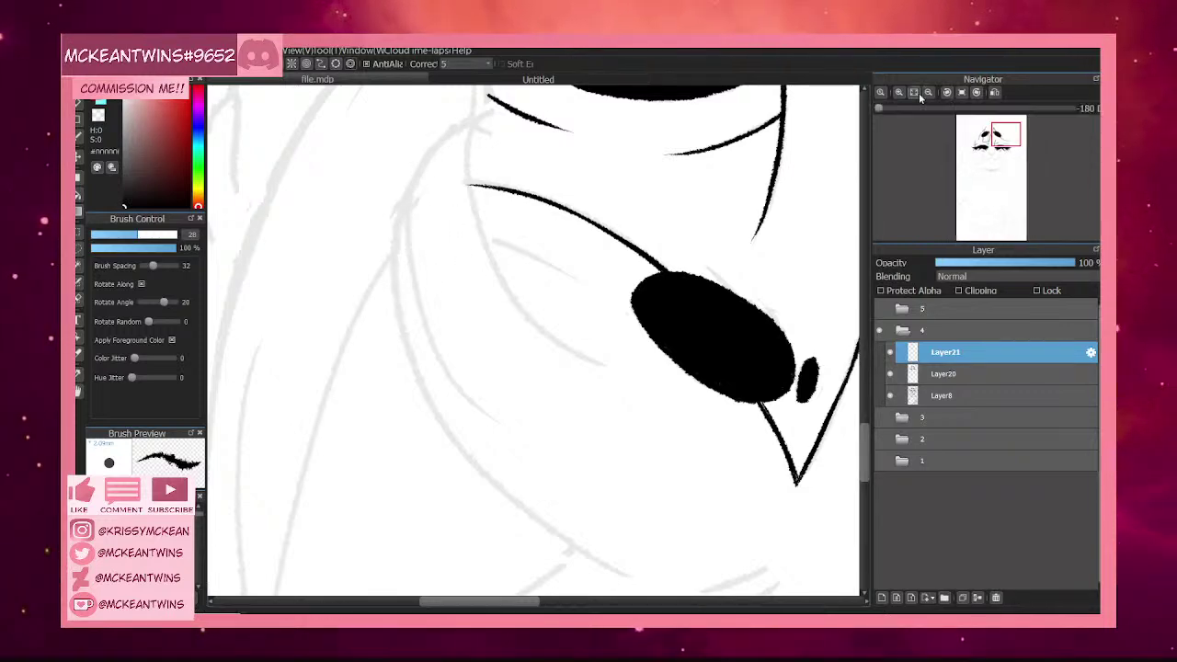
# Ink the lower part of the side bang's outer curve beside the original eyebrow, from the short line above the eye outward and upward.
pyautogui.click(950, 93)
pyautogui.moveTo(383, 161); pyautogui.dragTo(350, 247)
pyautogui.hotkey('ctrl', 'z')
pyautogui.moveTo(383, 160); pyautogui.dragTo(353, 229)
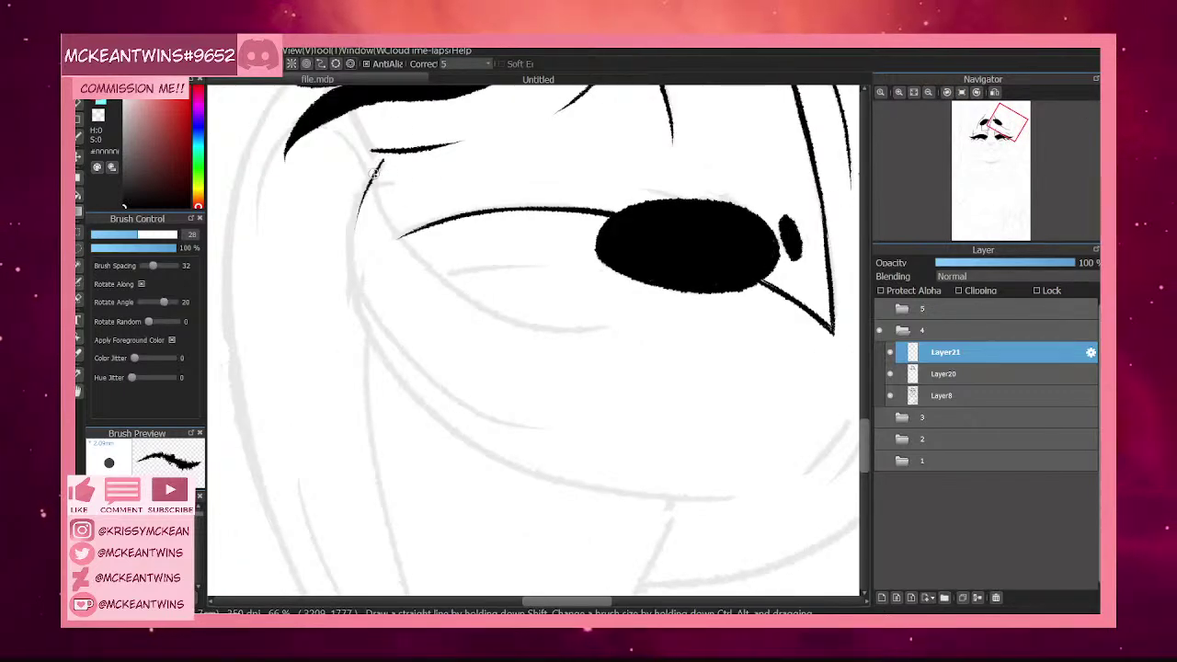
pyautogui.moveTo(376, 171); pyautogui.dragTo(351, 248)
pyautogui.moveTo(359, 206)
pyautogui.mouseDown()
pyautogui.moveTo(350, 281)
pyautogui.moveTo(363, 318)
pyautogui.mouseUp()
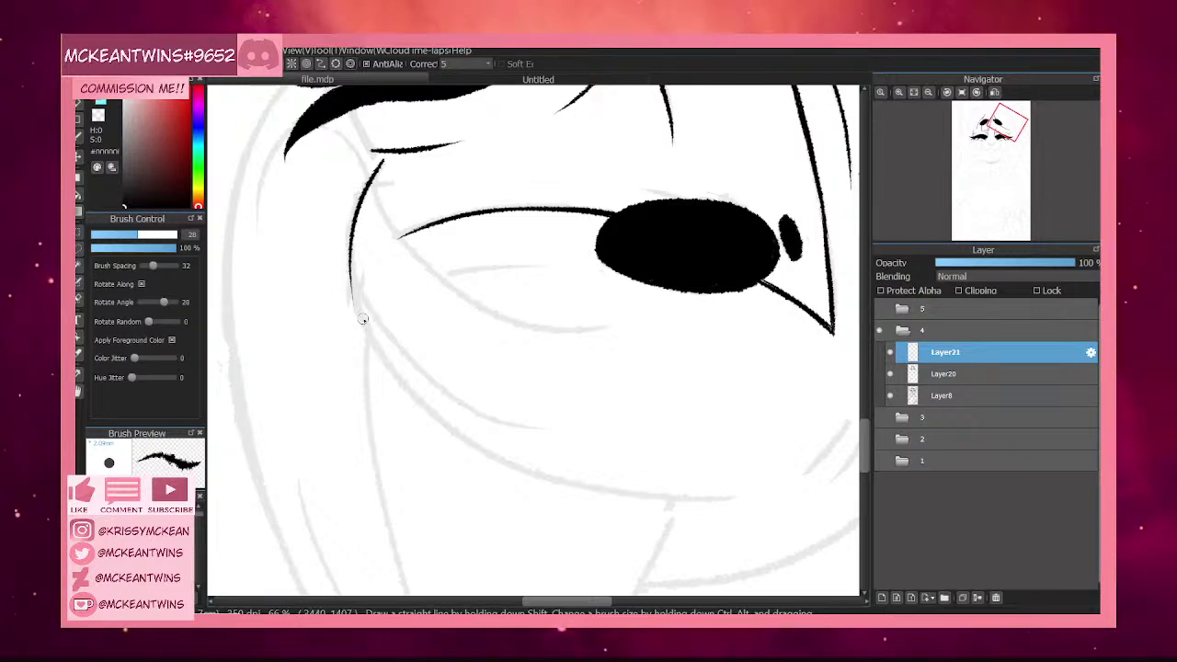
pyautogui.moveTo(354, 229); pyautogui.dragTo(367, 337)
pyautogui.click(978, 95)
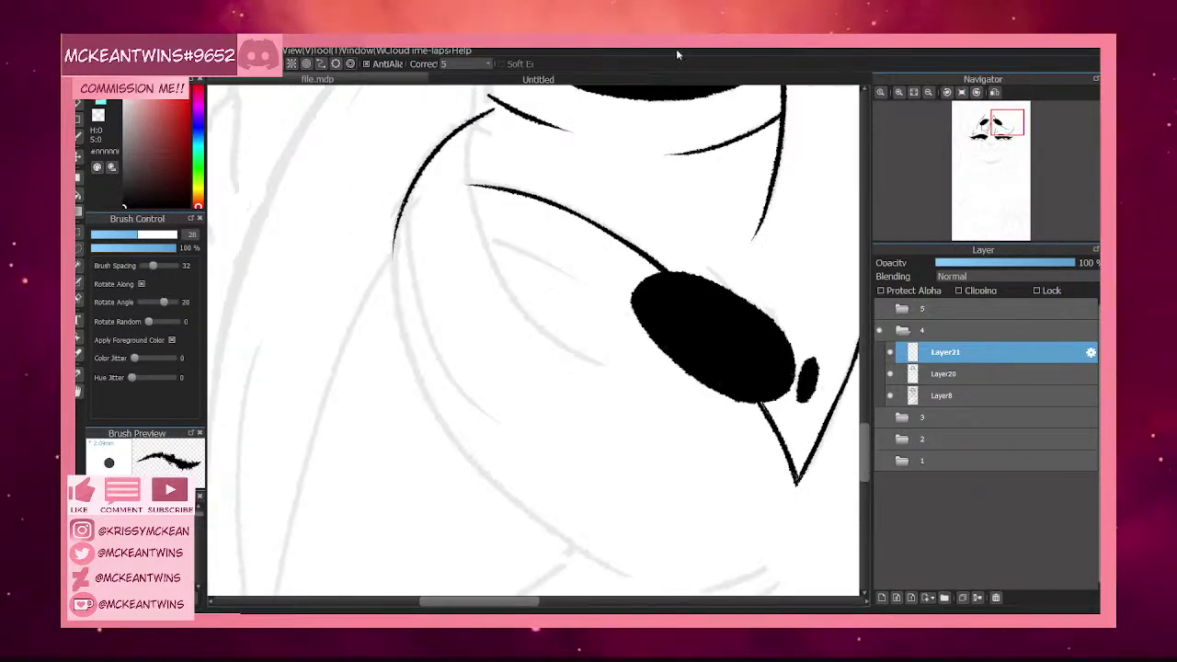
pyautogui.moveTo(407, 199); pyautogui.dragTo(393, 293)
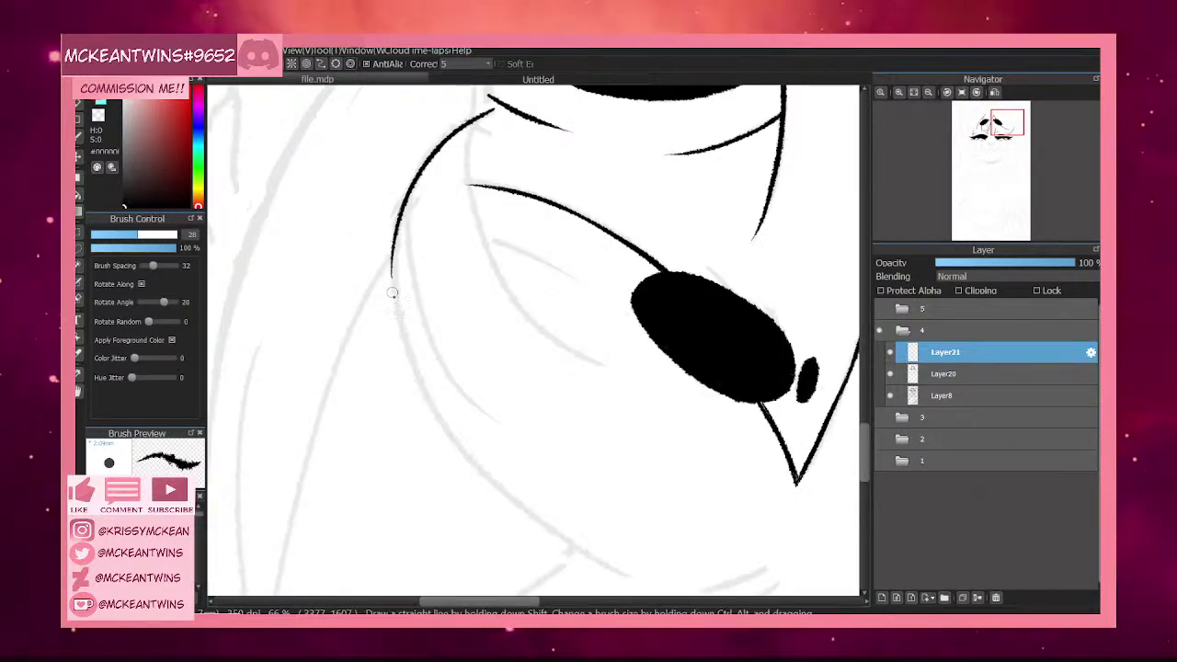
pyautogui.moveTo(402, 211); pyautogui.dragTo(395, 318)
pyautogui.moveTo(395, 253); pyautogui.dragTo(407, 342)
pyautogui.moveTo(396, 277); pyautogui.dragTo(412, 357)
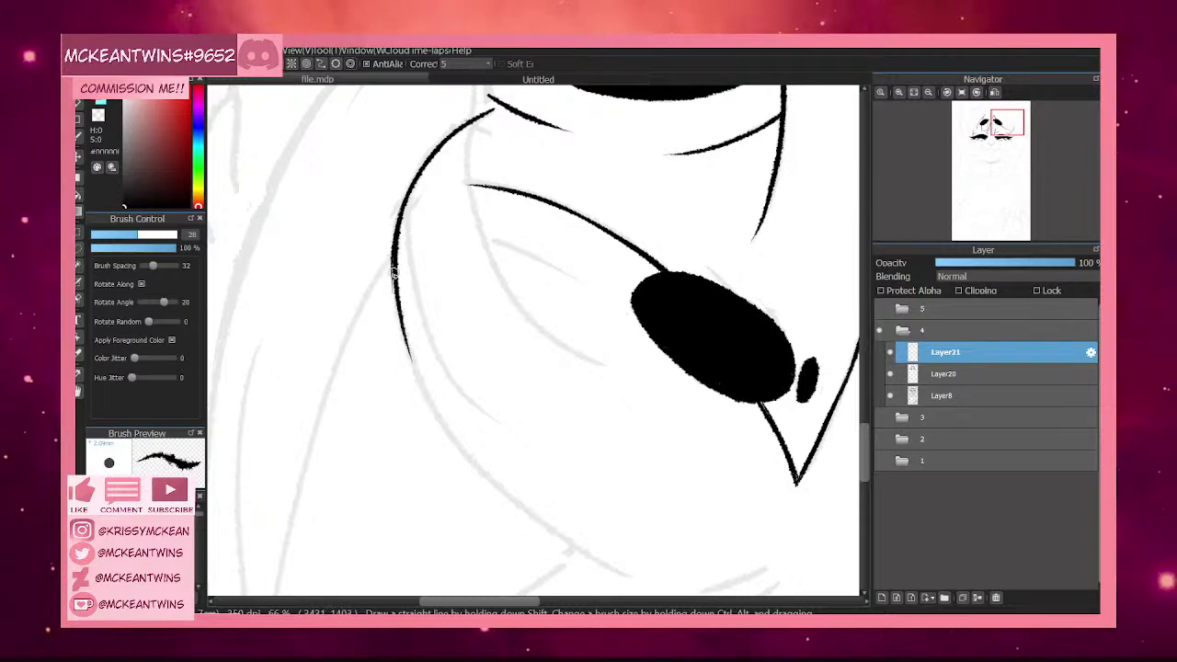
pyautogui.moveTo(401, 317); pyautogui.dragTo(417, 370)
# Extend the side bang's outer curve along the sketch to its upper end near the crown, keeping black as the drawing colour.
pyautogui.click(962, 94)
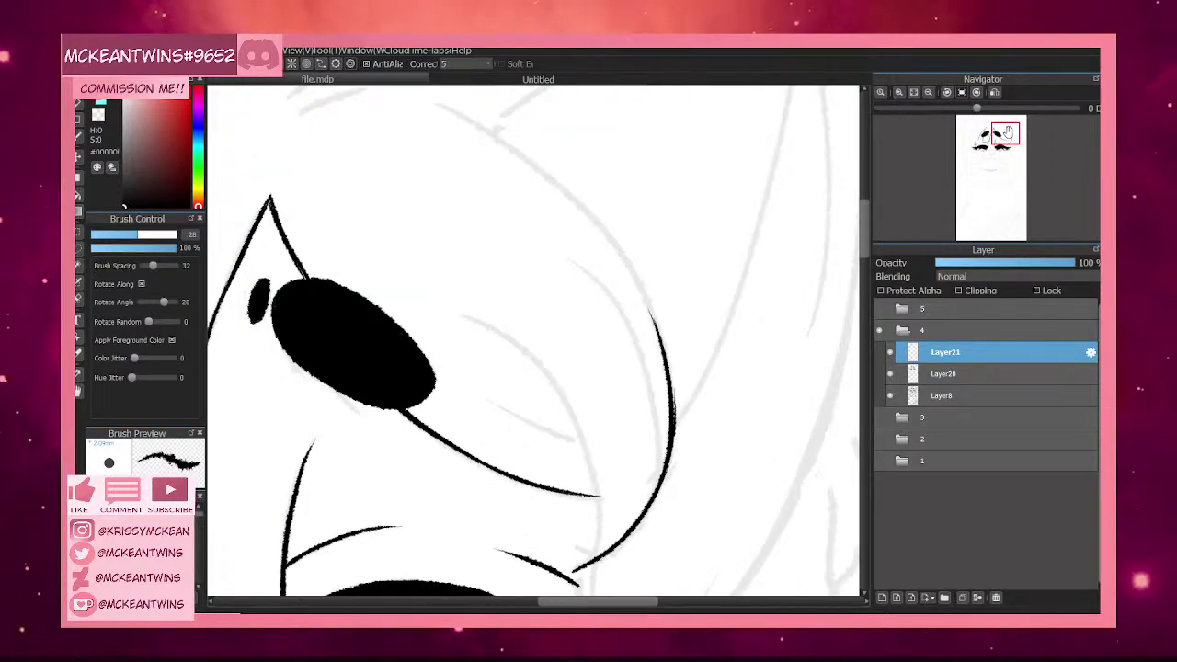
pyautogui.click(959, 92)
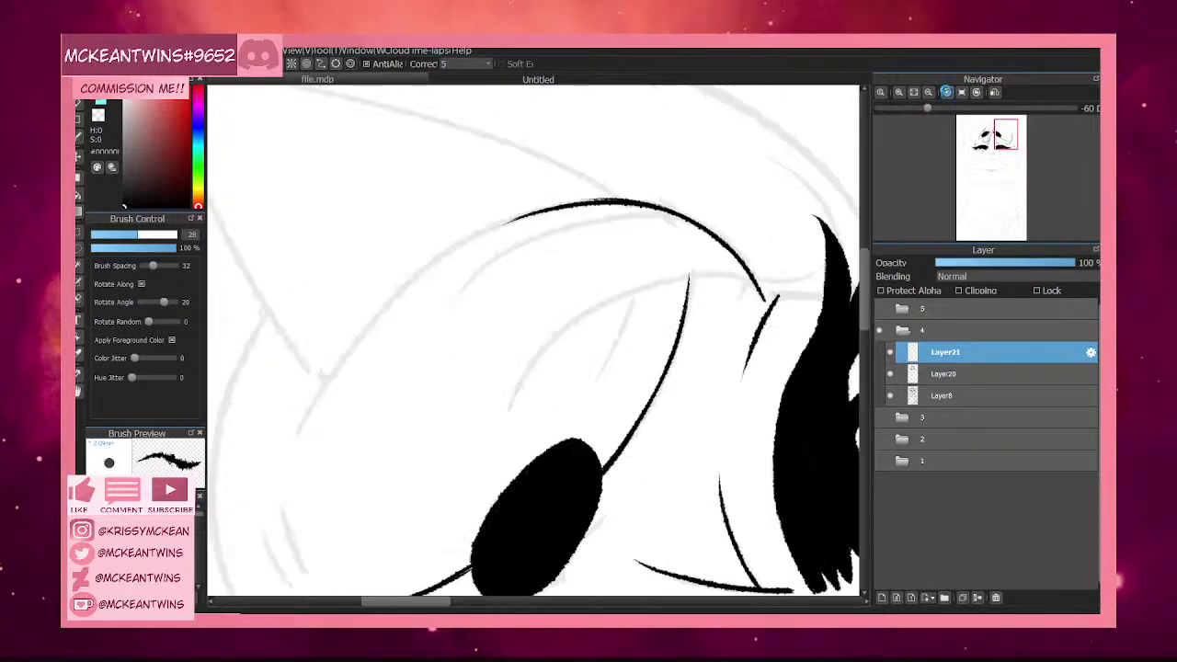
pyautogui.click(950, 93)
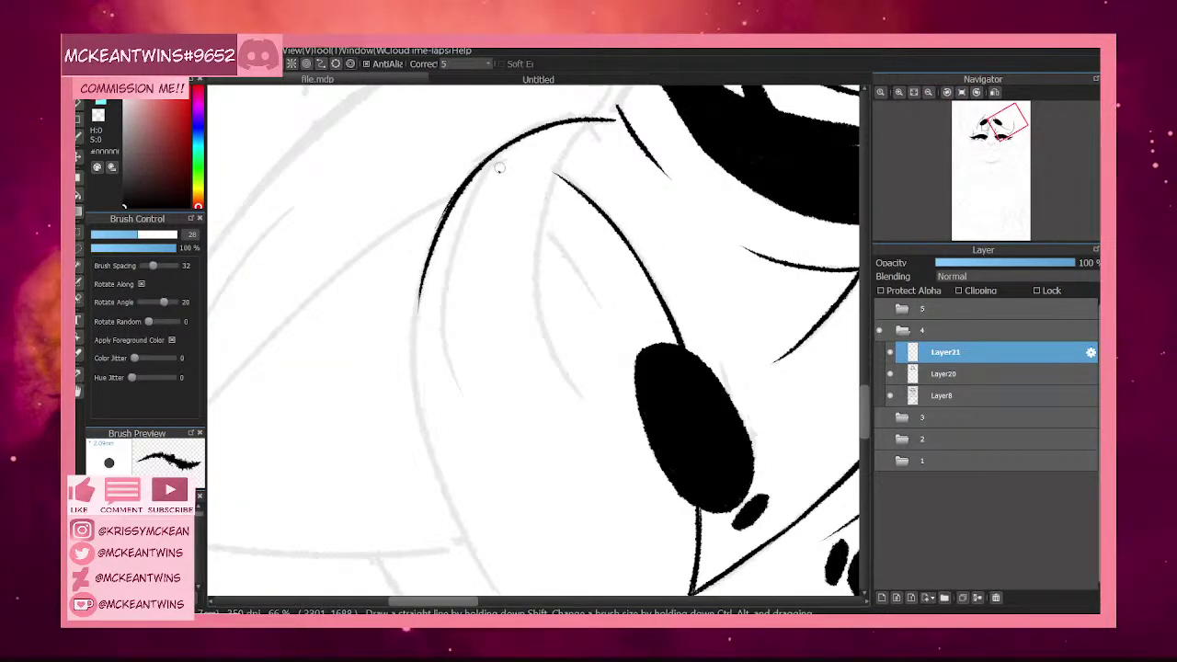
pyautogui.moveTo(434, 242)
pyautogui.mouseDown()
pyautogui.moveTo(416, 350)
pyautogui.moveTo(428, 453)
pyautogui.mouseUp()
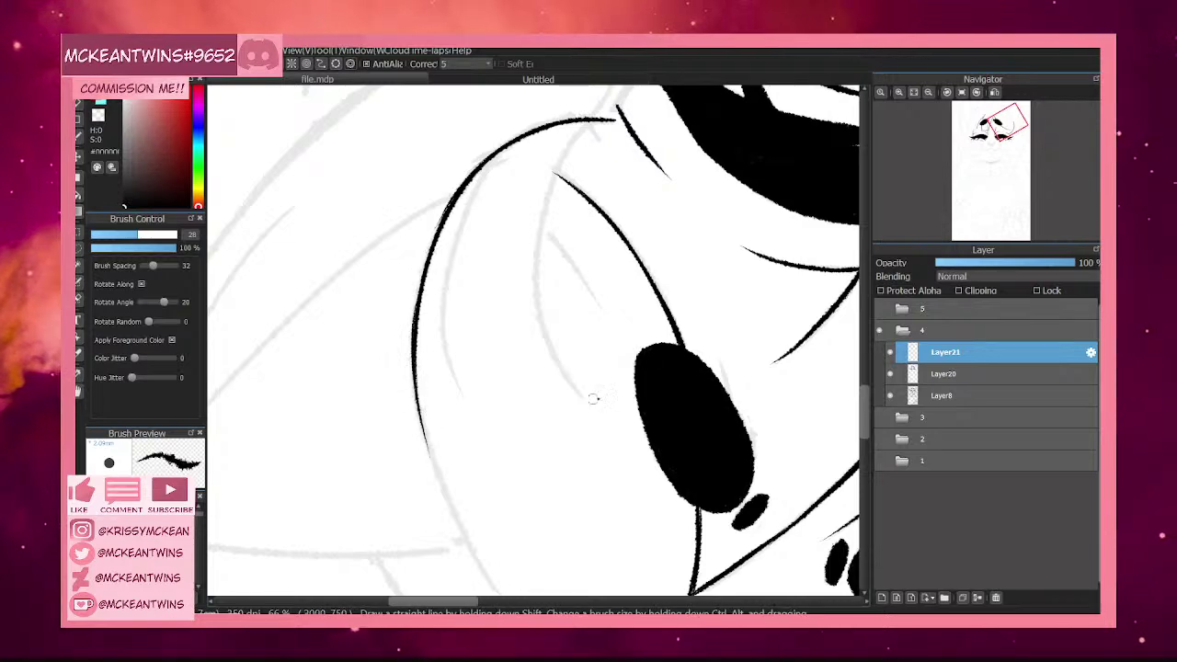
pyautogui.click(962, 93)
pyautogui.click(947, 92)
pyautogui.click(947, 93)
pyautogui.click(947, 92)
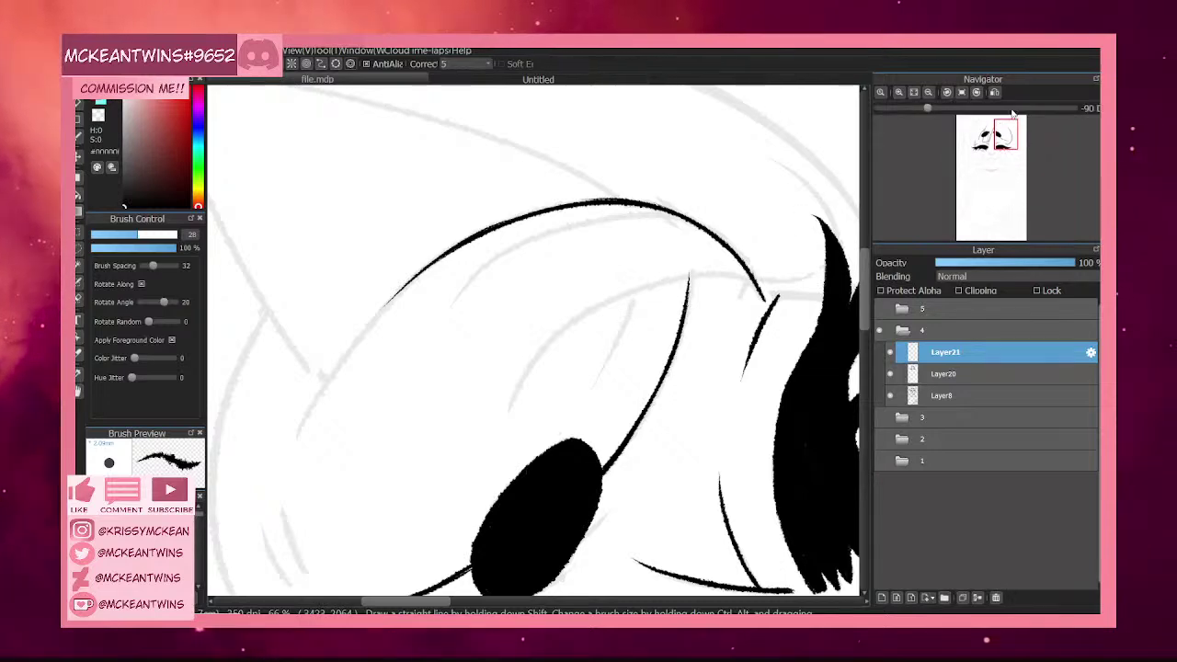
pyautogui.click(947, 92)
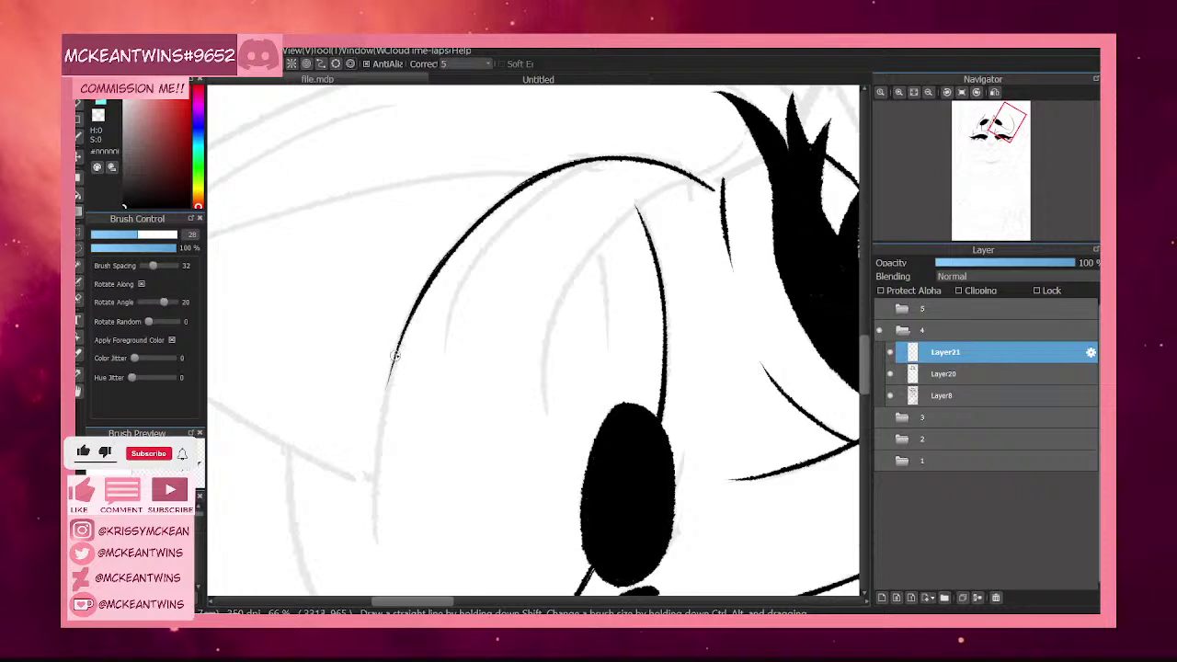
pyautogui.moveTo(394, 356)
pyautogui.mouseDown()
pyautogui.moveTo(410, 311)
pyautogui.moveTo(377, 448)
pyautogui.moveTo(399, 355)
pyautogui.moveTo(376, 432)
pyautogui.moveTo(375, 504)
pyautogui.moveTo(386, 397)
pyautogui.moveTo(378, 416)
pyautogui.moveTo(376, 544)
pyautogui.mouseUp()
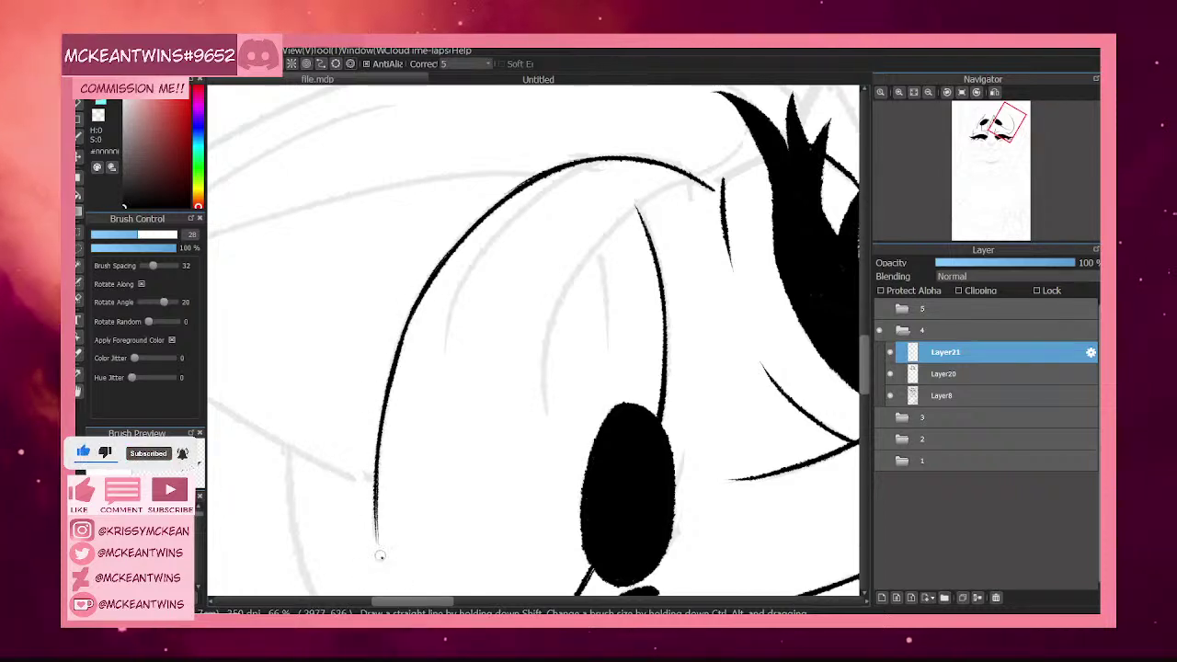
pyautogui.click(946, 92)
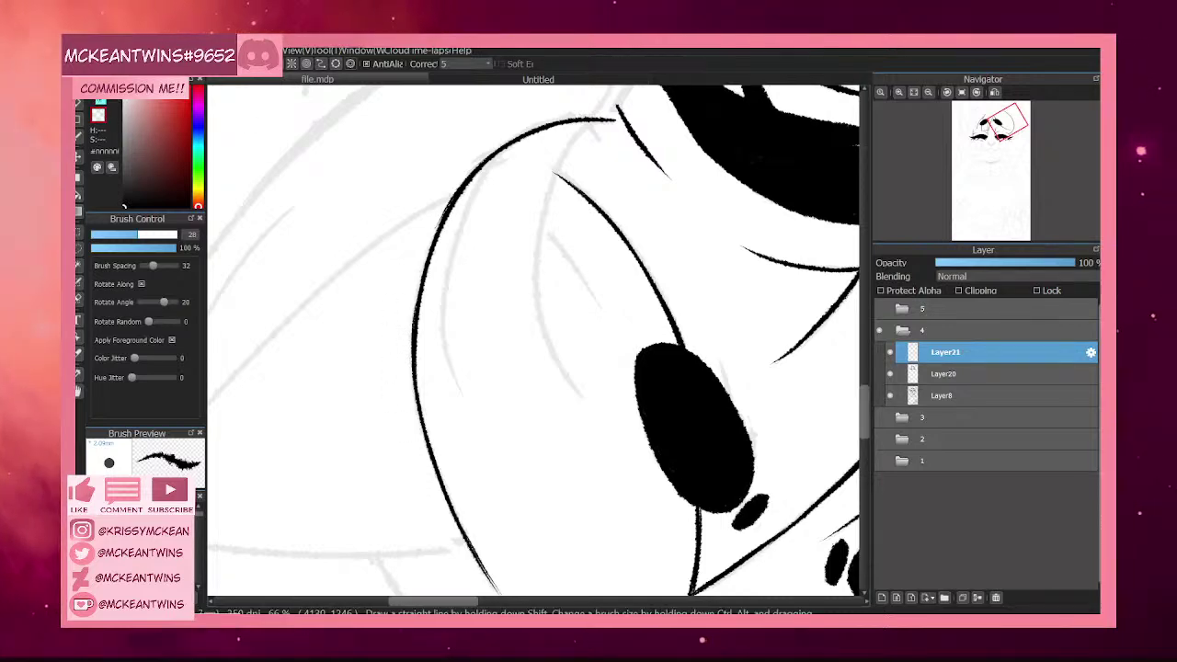
pyautogui.click(96, 98)
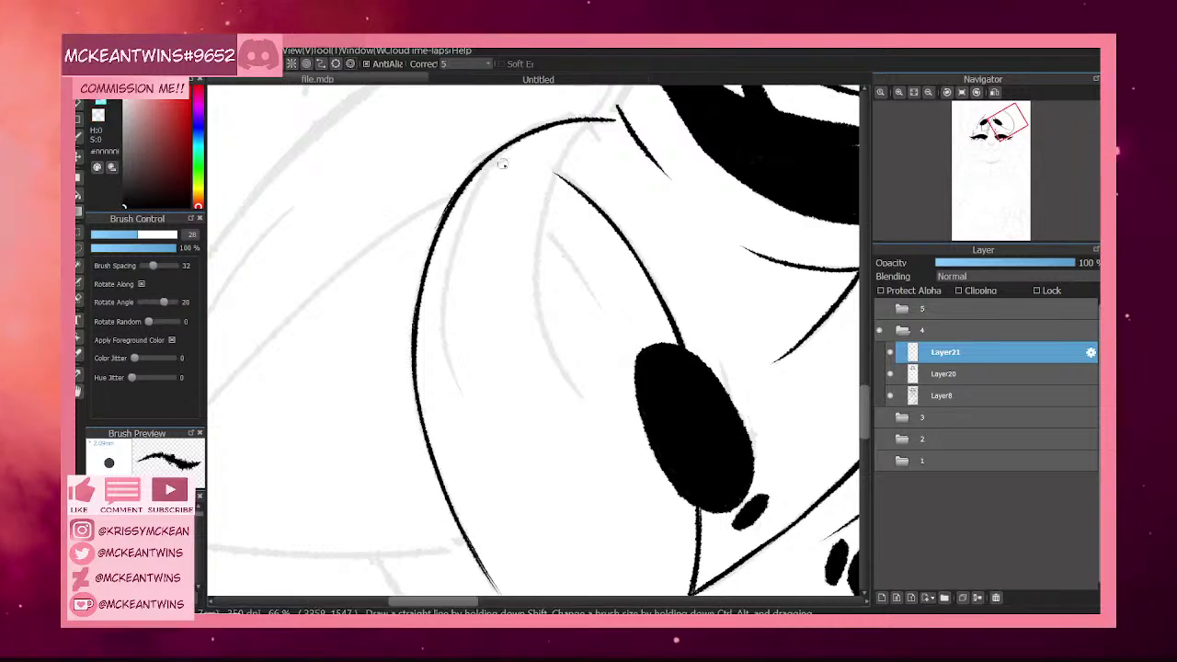
# Compare the new hair lines with frame 3 by temporarily showing folder 3 and toggling folder 4.
pyautogui.click(879, 416)
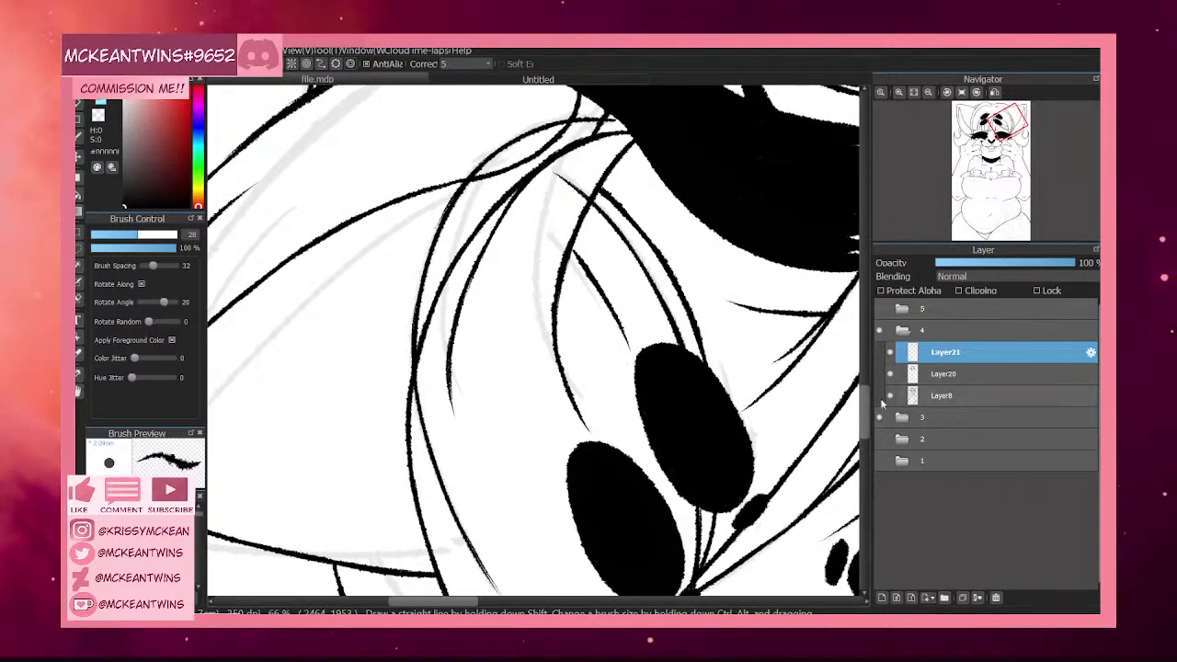
pyautogui.click(879, 329)
pyautogui.click(879, 329)
pyautogui.click(879, 417)
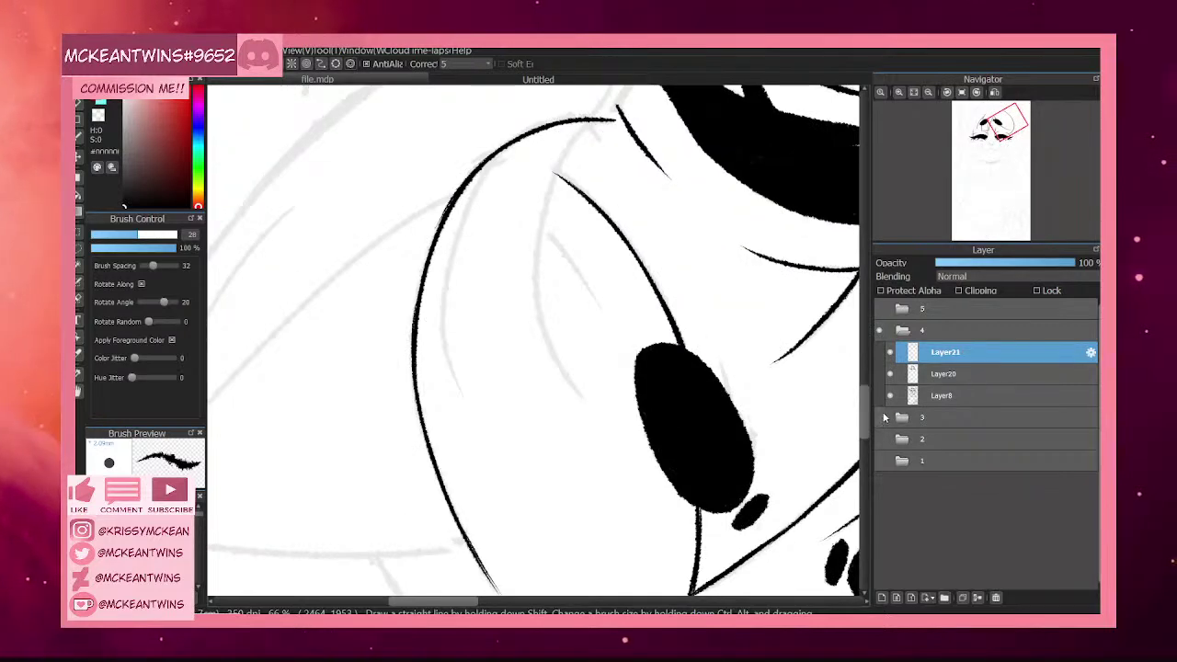
# Ink the inner strand line of the side bang, branching from its outer curve and running alongside it.
pyautogui.moveTo(511, 143); pyautogui.dragTo(464, 221)
pyautogui.moveTo(485, 175)
pyautogui.mouseDown()
pyautogui.moveTo(449, 264)
pyautogui.moveTo(494, 163)
pyautogui.moveTo(447, 294)
pyautogui.mouseUp()
pyautogui.moveTo(456, 246)
pyautogui.mouseDown()
pyautogui.moveTo(465, 217)
pyautogui.moveTo(445, 360)
pyautogui.moveTo(448, 260)
pyautogui.moveTo(449, 353)
pyautogui.mouseUp()
pyautogui.moveTo(444, 304); pyautogui.dragTo(463, 395)
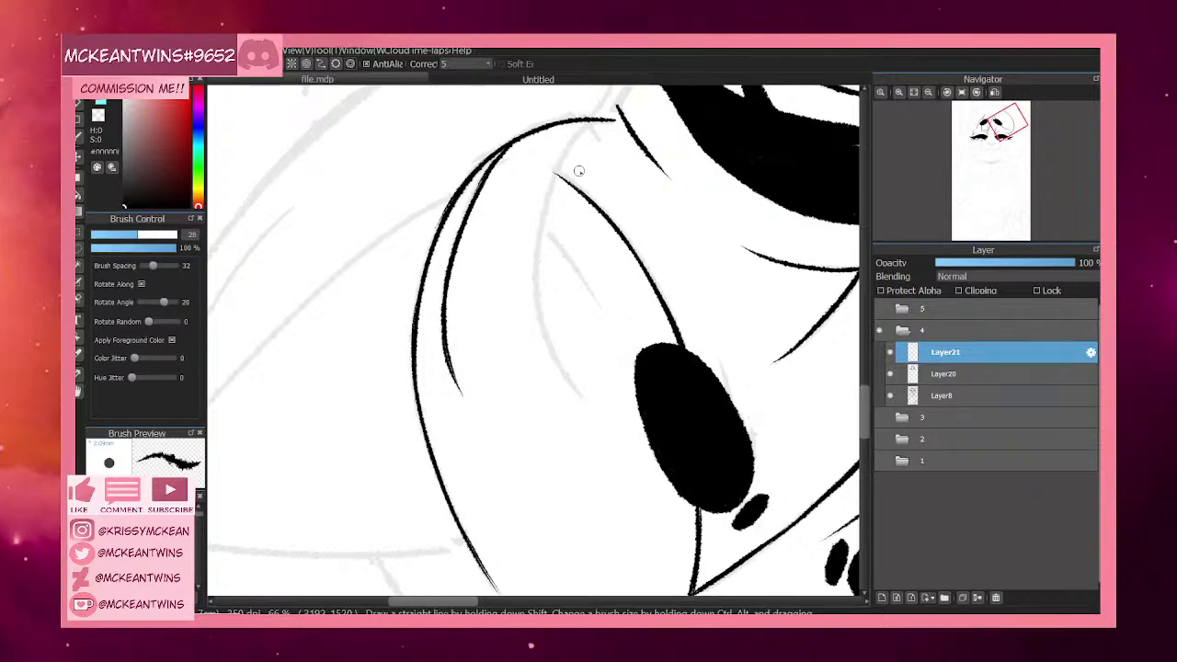
# Ink the side bang's inner edge from its tip past the eyebrow curve to the end of the sketched line.
pyautogui.moveTo(986, 118)
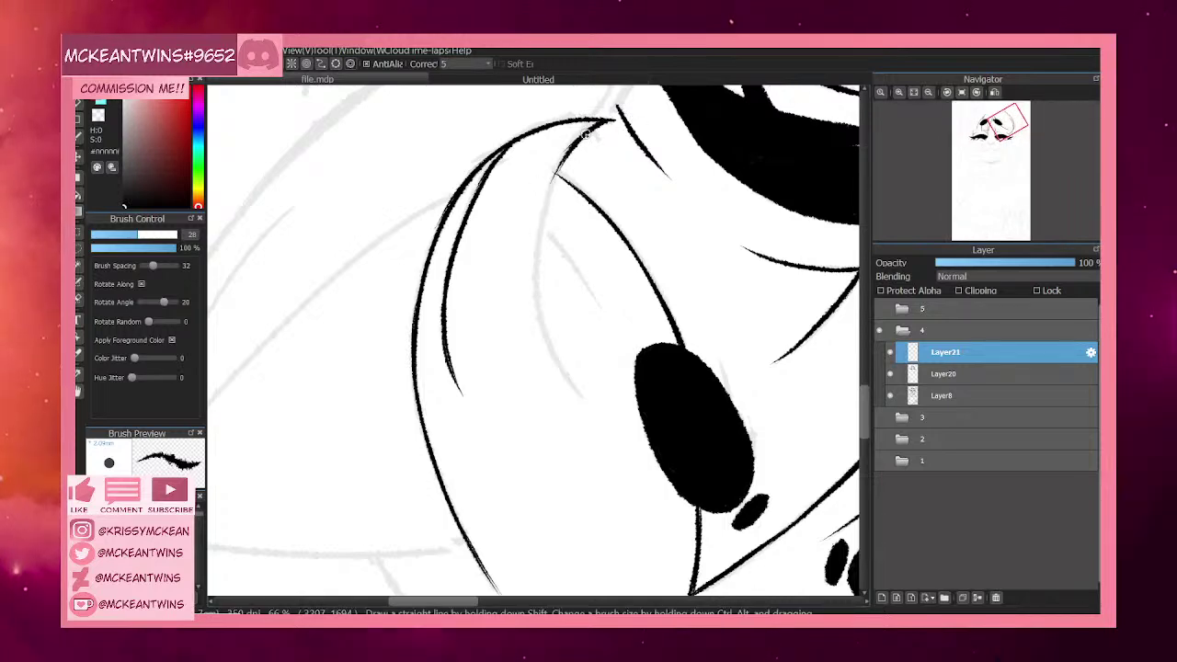
pyautogui.moveTo(557, 171); pyautogui.dragTo(538, 277)
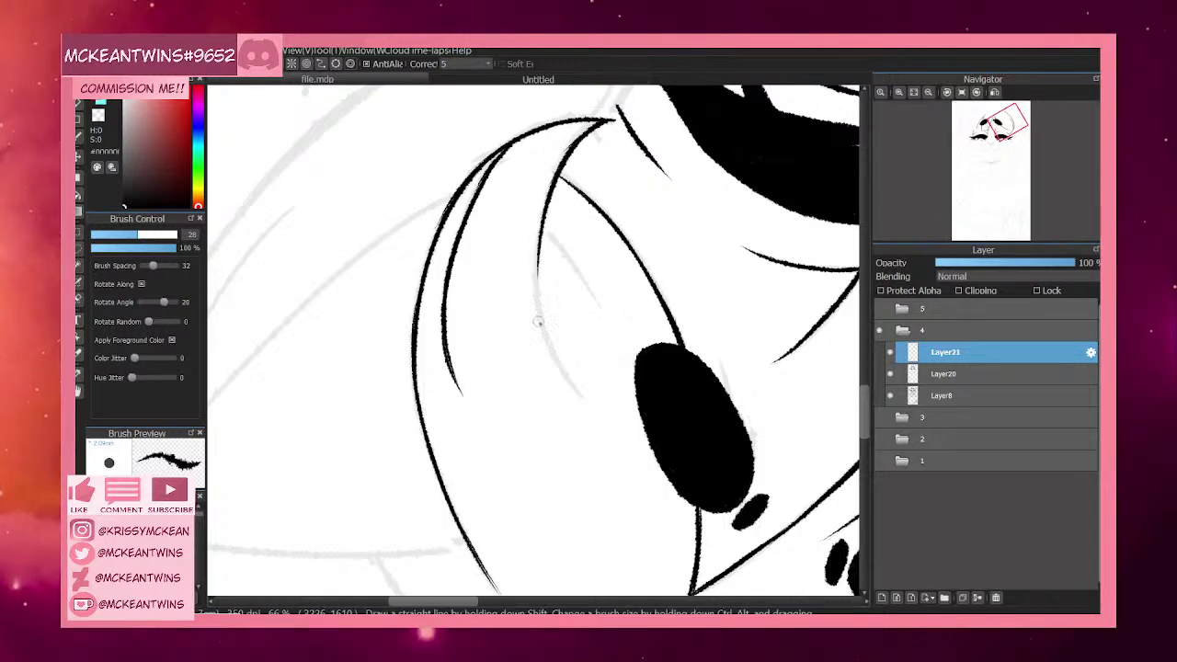
pyautogui.click(978, 92)
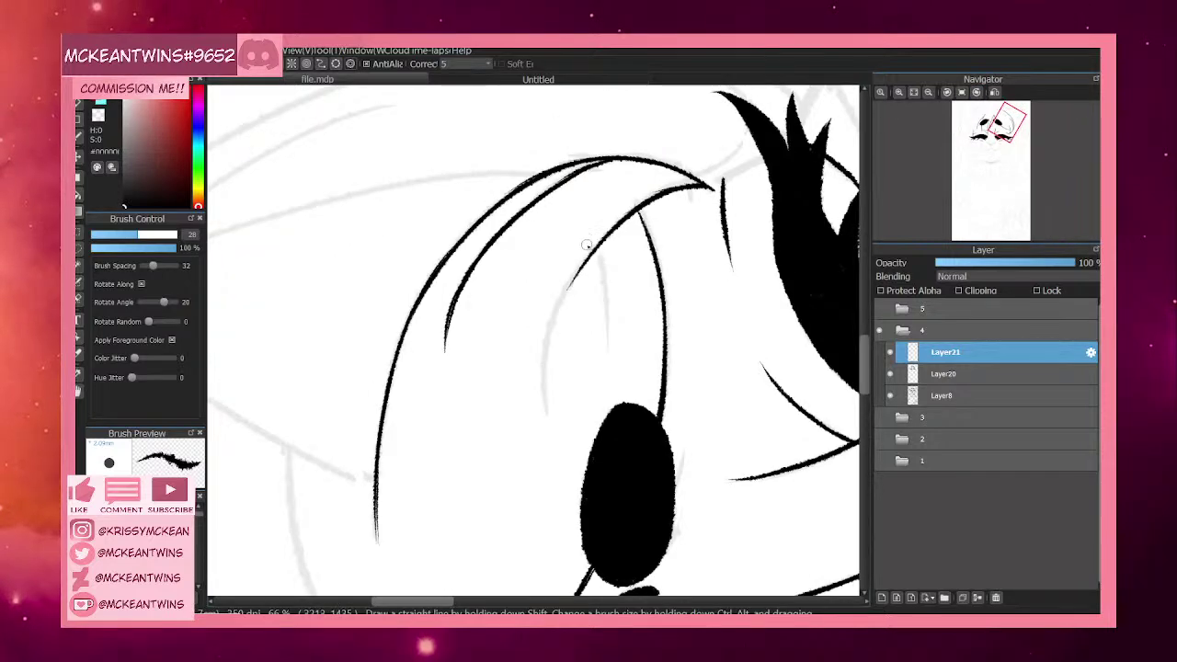
pyautogui.moveTo(579, 269)
pyautogui.mouseDown()
pyautogui.moveTo(546, 361)
pyautogui.moveTo(544, 418)
pyautogui.mouseUp()
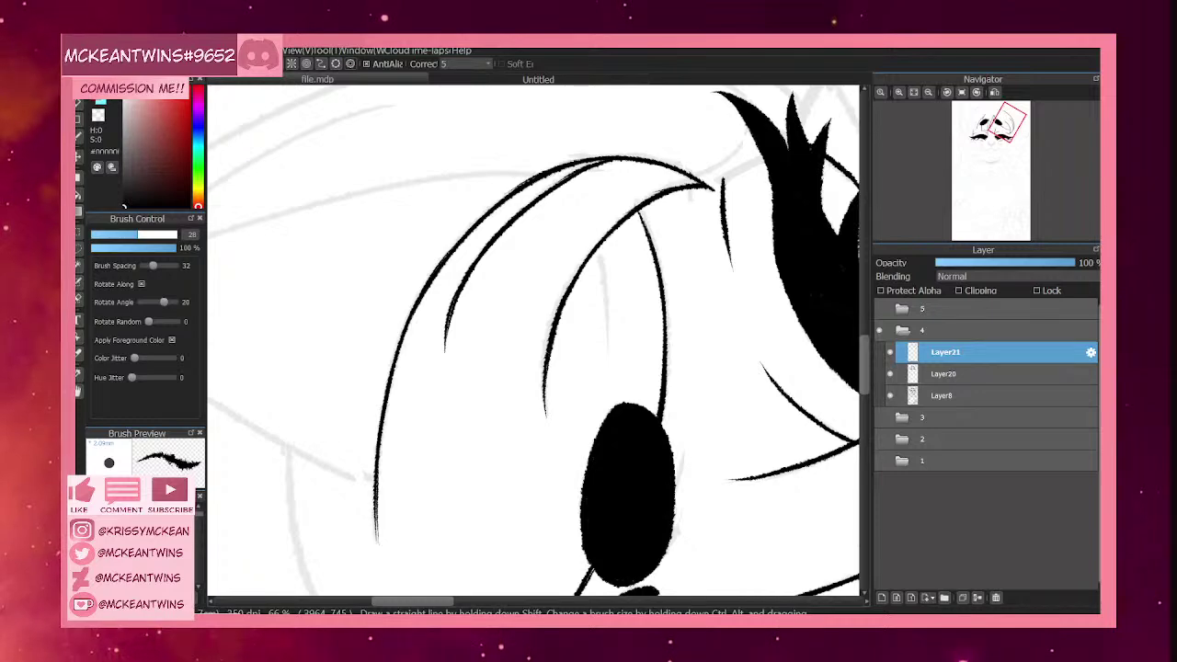
# Reinforce the end of the curve coming from the eyebrow where it meets the side bang's inner edge.
pyautogui.click(948, 92)
pyautogui.click(948, 92)
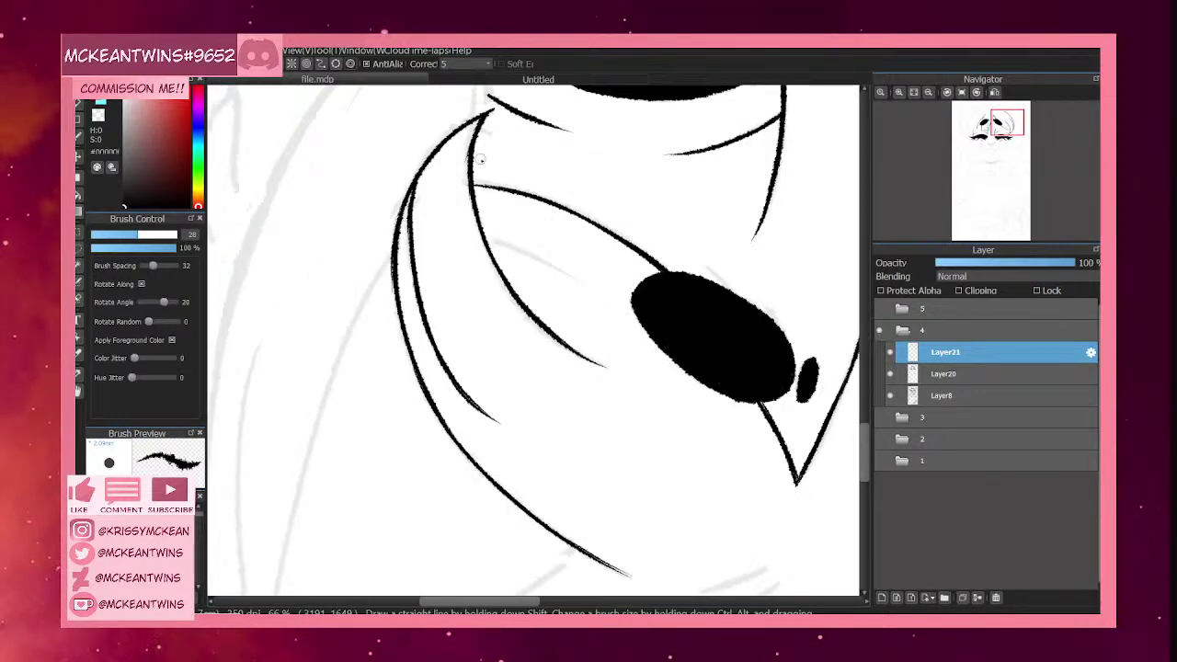
pyautogui.click(948, 93)
pyautogui.click(948, 93)
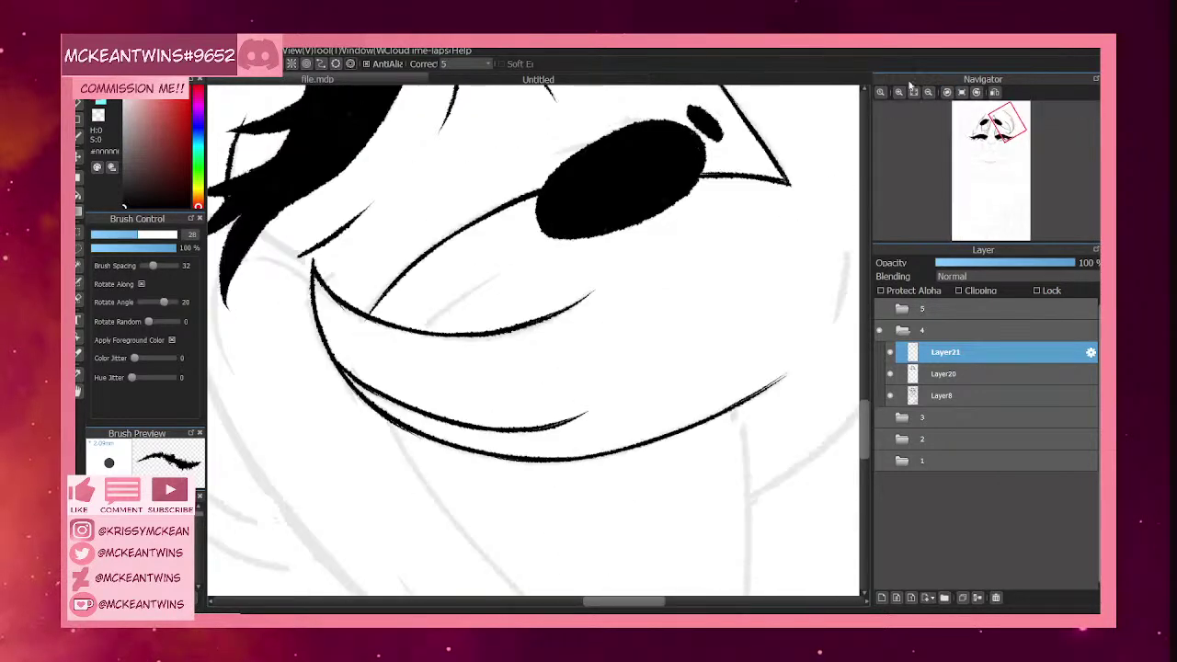
pyautogui.moveTo(365, 314); pyautogui.dragTo(385, 288)
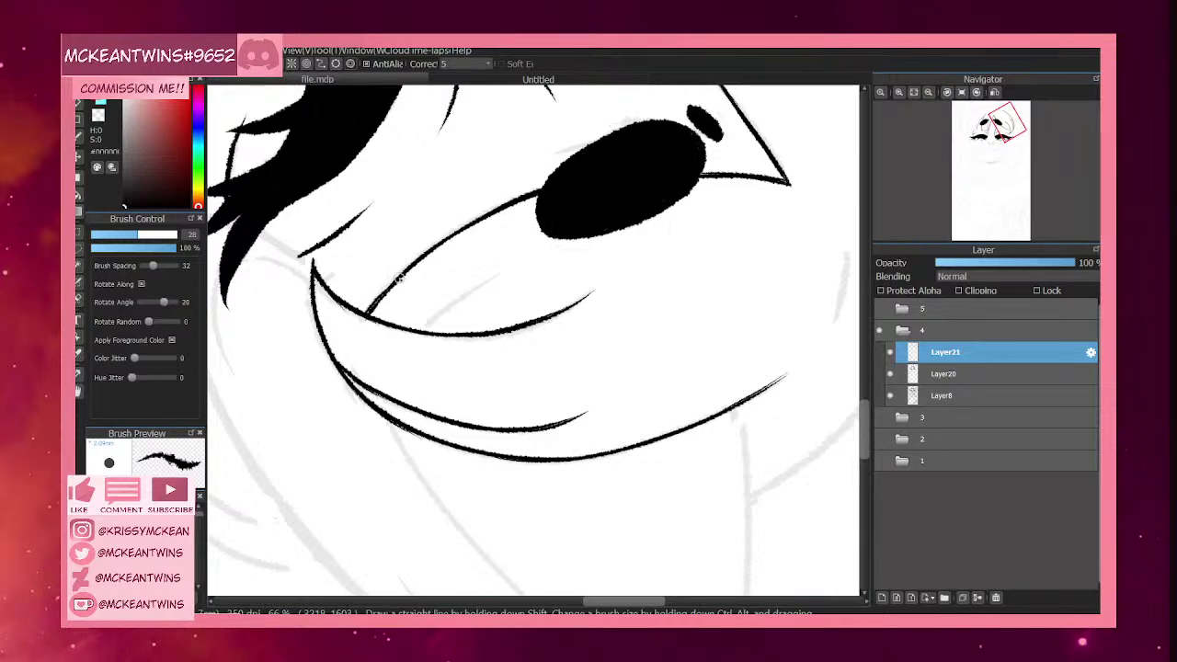
pyautogui.click(961, 93)
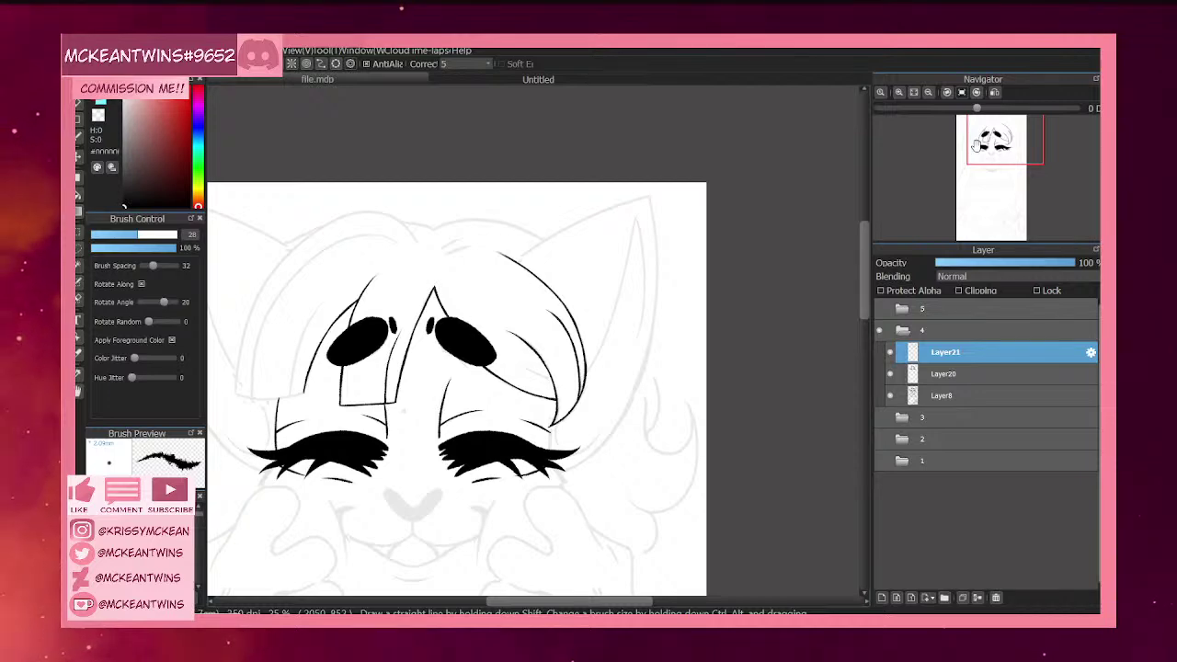
# Ink the two short parallel strand lines at the crown of the hair on Layer21.
pyautogui.moveTo(993, 151); pyautogui.dragTo(997, 125)
pyautogui.click(890, 353)
pyautogui.click(890, 353)
pyautogui.click(899, 93)
pyautogui.click(899, 93)
pyautogui.click(899, 93)
pyautogui.click(947, 93)
pyautogui.click(947, 93)
pyautogui.click(947, 93)
pyautogui.click(947, 93)
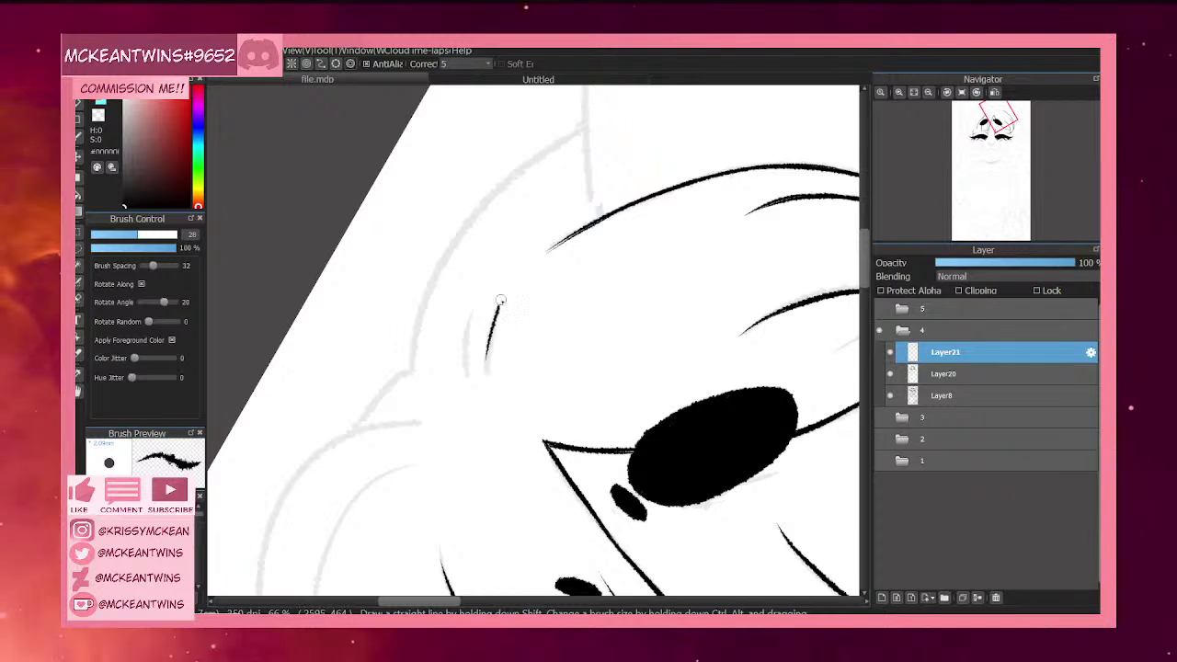
pyautogui.moveTo(501, 301); pyautogui.dragTo(487, 378)
pyautogui.moveTo(470, 307); pyautogui.dragTo(465, 368)
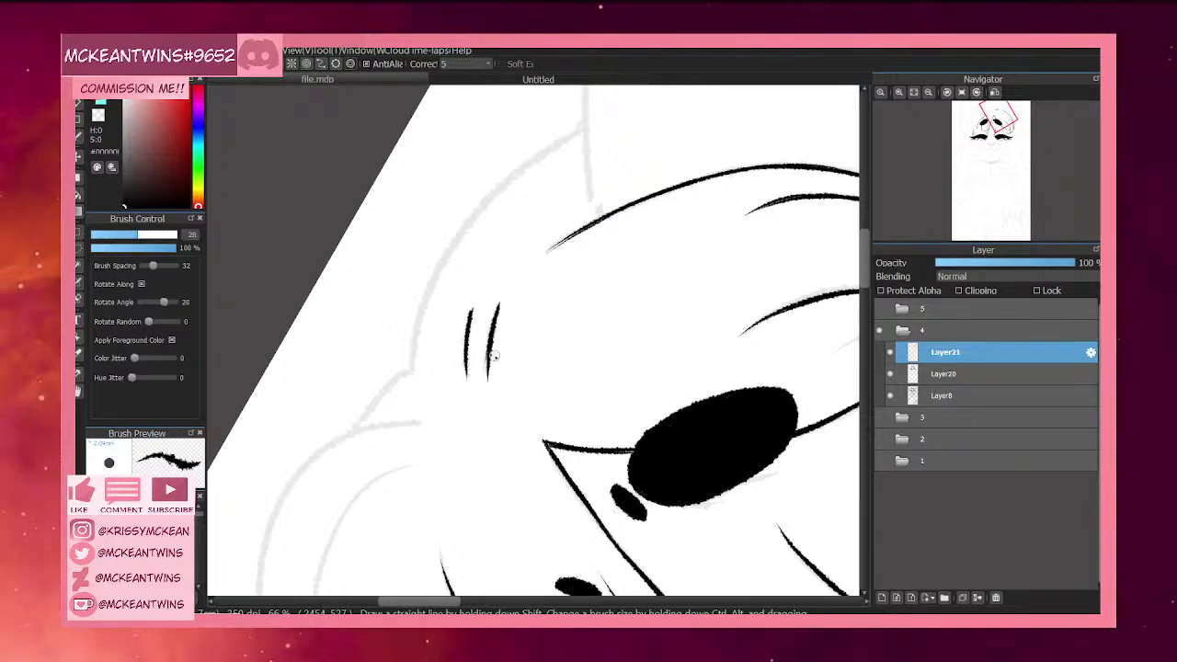
# Compare the eye corner with frame 3 and ink the short line joining the side bang's tip to the upper lashes.
pyautogui.click(961, 92)
pyautogui.click(929, 91)
pyautogui.click(929, 92)
pyautogui.moveTo(995, 128); pyautogui.dragTo(1000, 146)
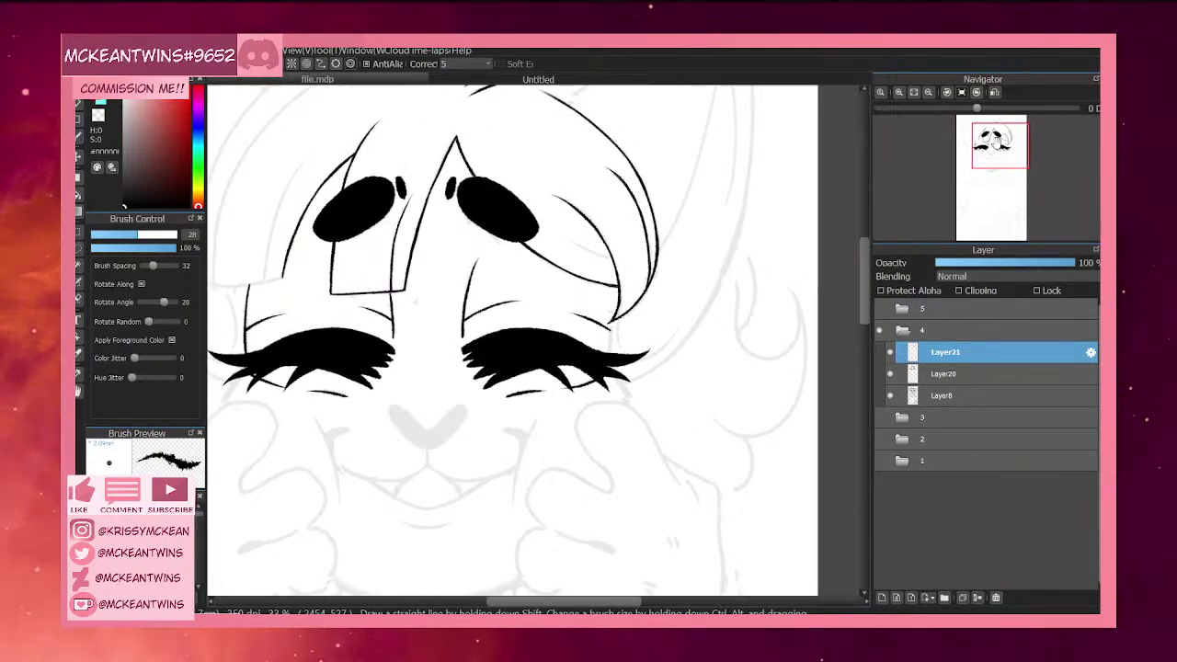
pyautogui.click(899, 93)
pyautogui.click(900, 92)
pyautogui.click(900, 93)
pyautogui.click(899, 93)
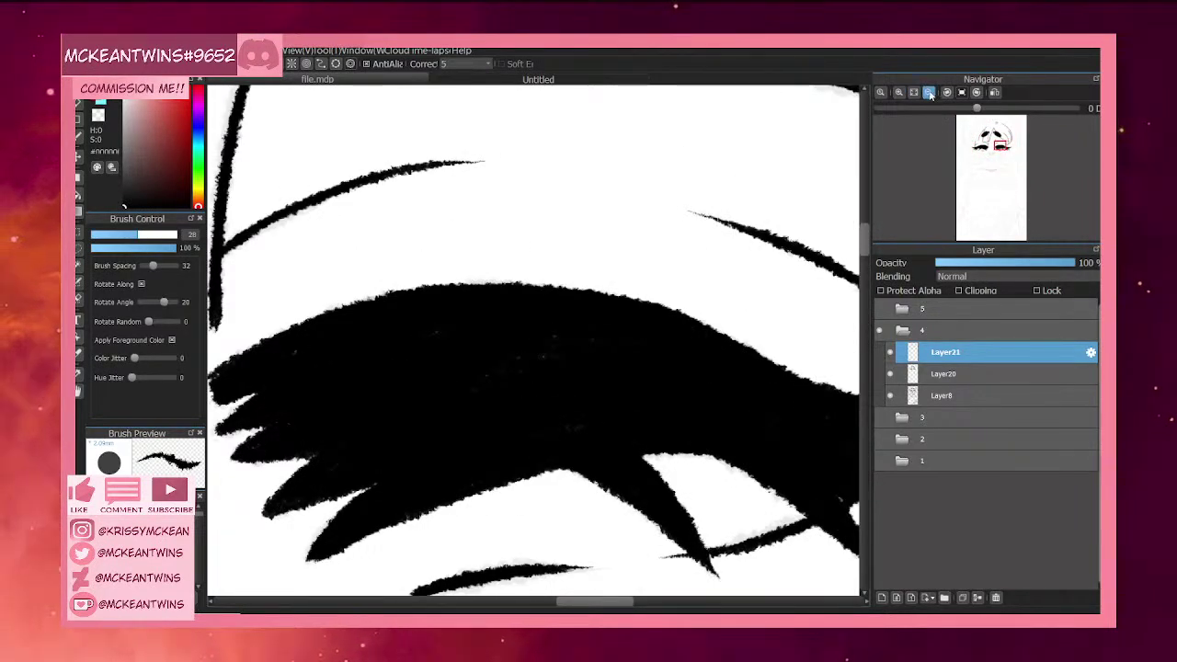
pyautogui.click(929, 93)
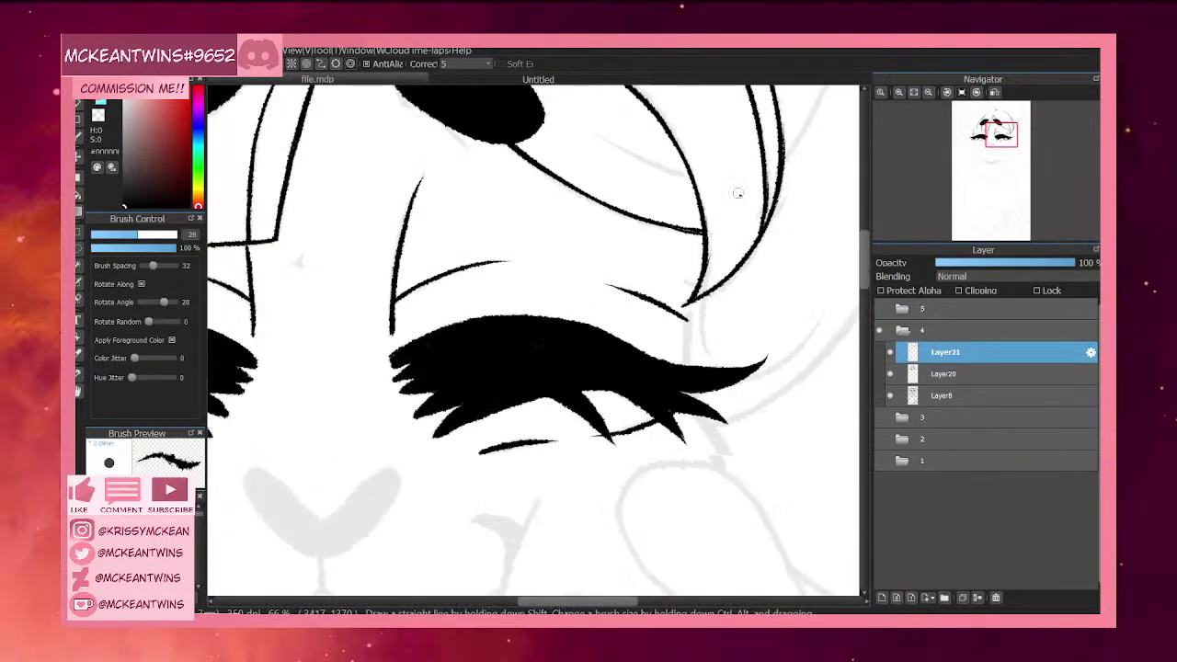
pyautogui.click(880, 419)
pyautogui.click(880, 331)
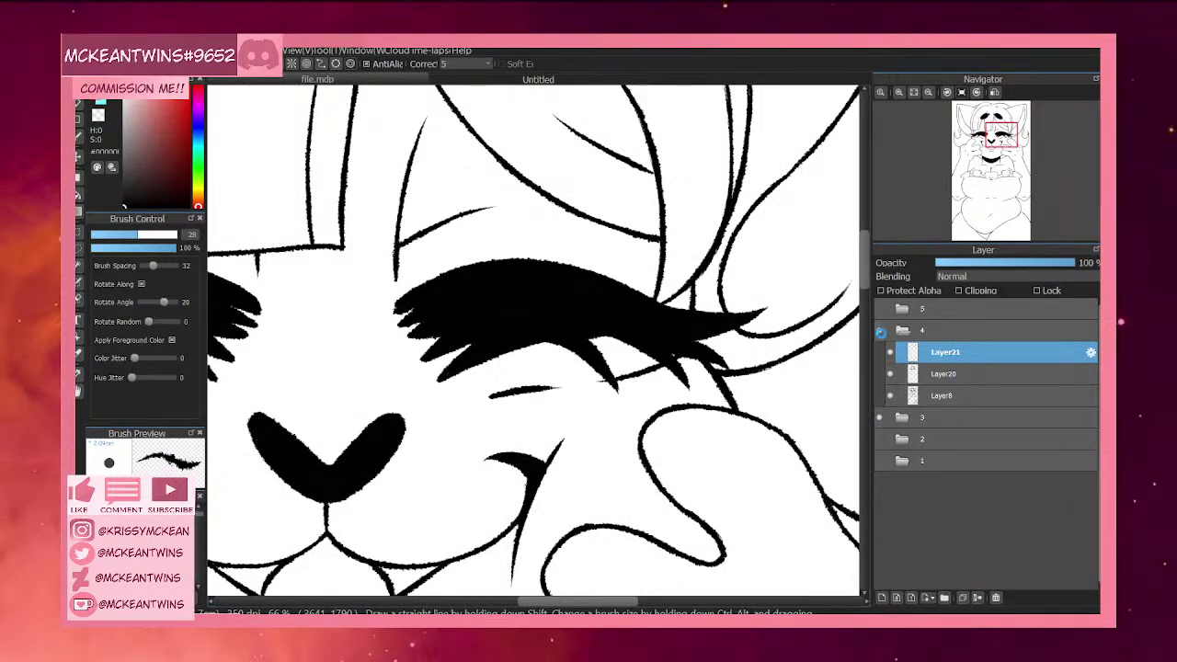
pyautogui.click(880, 330)
pyautogui.click(880, 416)
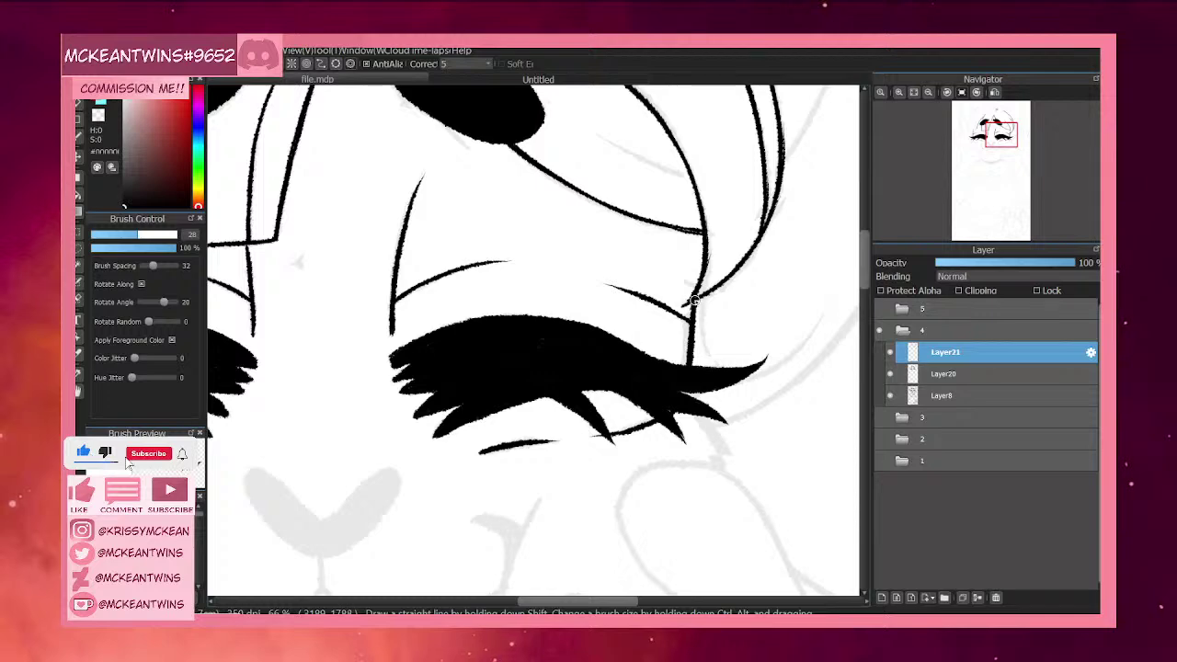
# Examine the inking of frame 4 as a whole against its faint sketch.
pyautogui.click(928, 92)
pyautogui.click(928, 92)
pyautogui.click(928, 92)
pyautogui.click(929, 92)
pyautogui.click(928, 92)
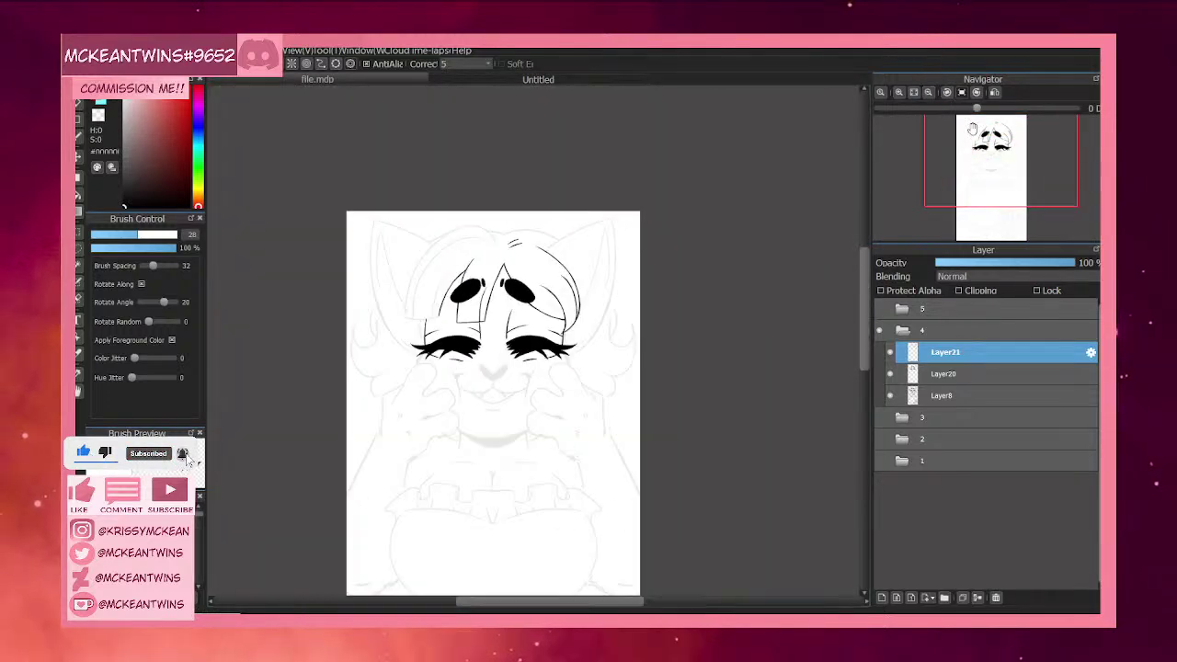
pyautogui.moveTo(989, 163); pyautogui.dragTo(987, 165)
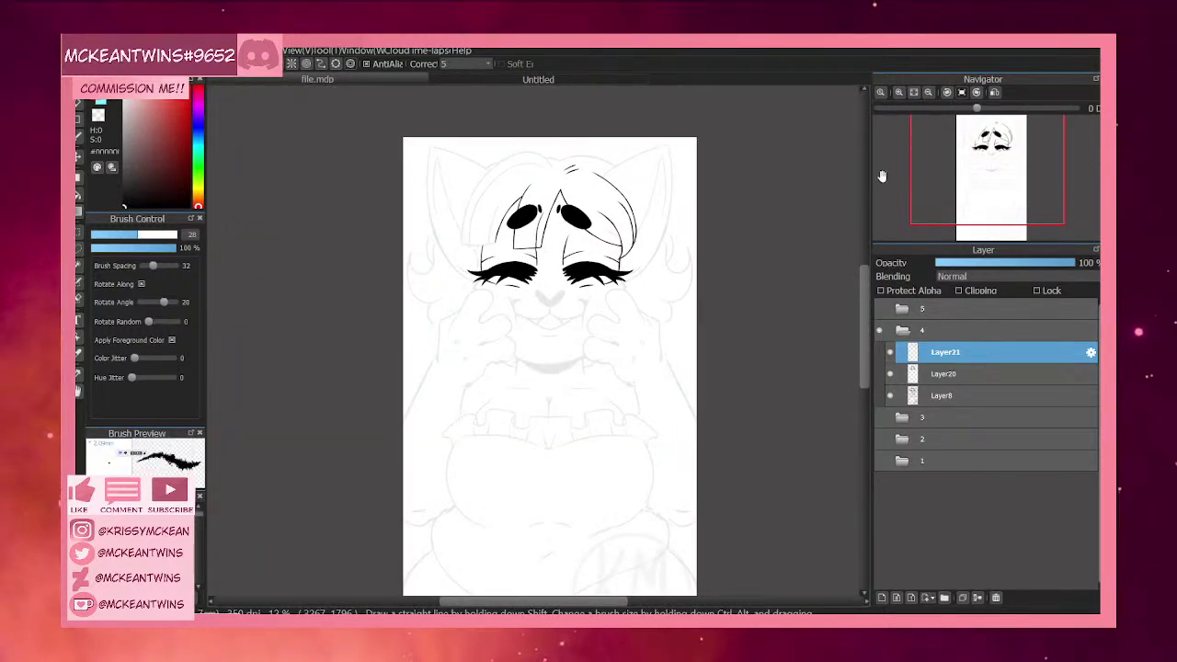
pyautogui.moveTo(971, 165); pyautogui.dragTo(982, 153)
# Compare the nose and mouth area in frames 1, 2 and 3 by showing their folders one at a time.
pyautogui.click(898, 91)
pyautogui.click(898, 91)
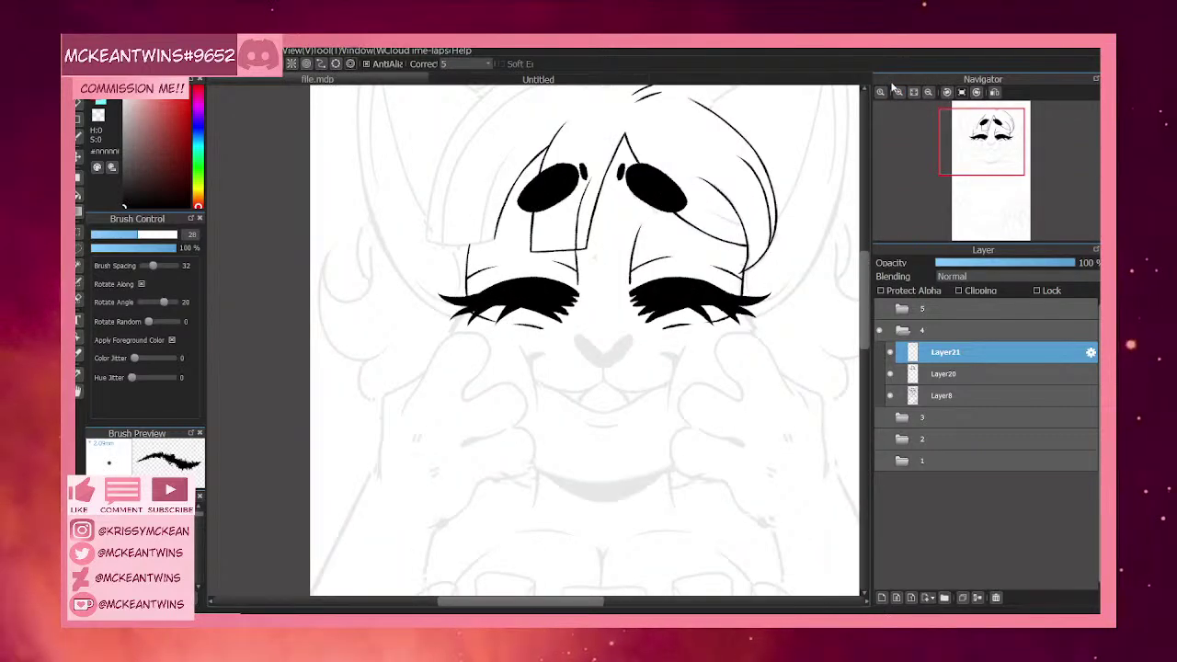
pyautogui.click(898, 92)
pyautogui.click(899, 92)
pyautogui.click(898, 92)
pyautogui.moveTo(984, 145); pyautogui.dragTo(990, 151)
pyautogui.click(901, 330)
pyautogui.click(879, 331)
pyautogui.click(879, 396)
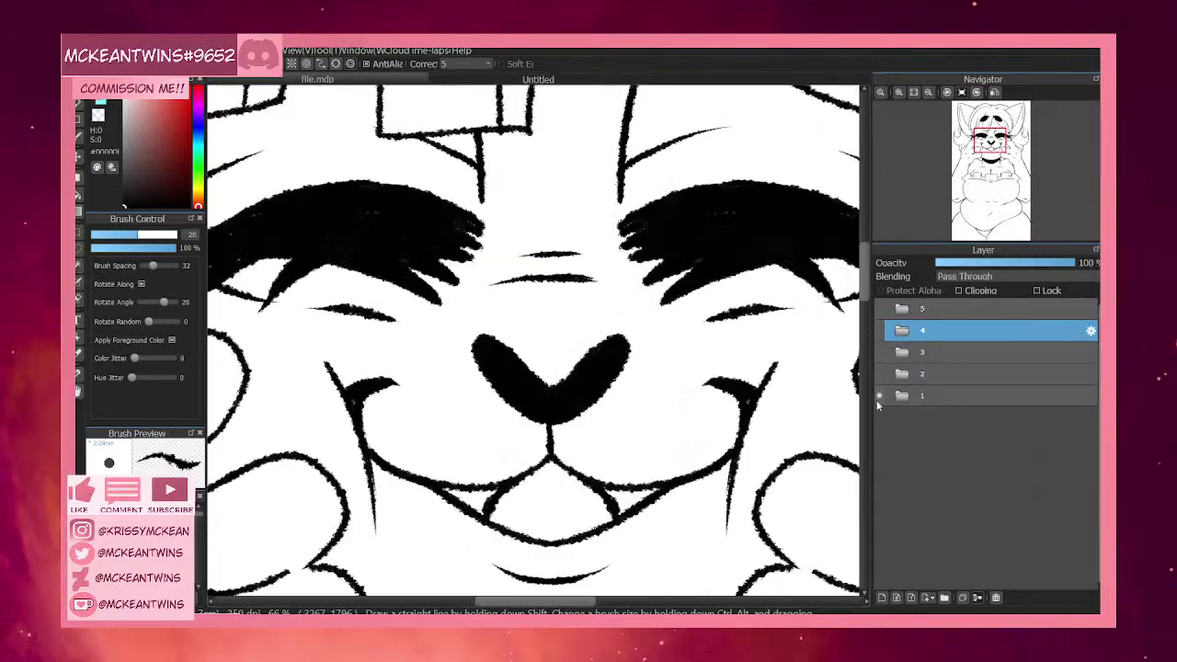
pyautogui.click(879, 375)
pyautogui.click(879, 395)
pyautogui.click(879, 353)
pyautogui.click(879, 374)
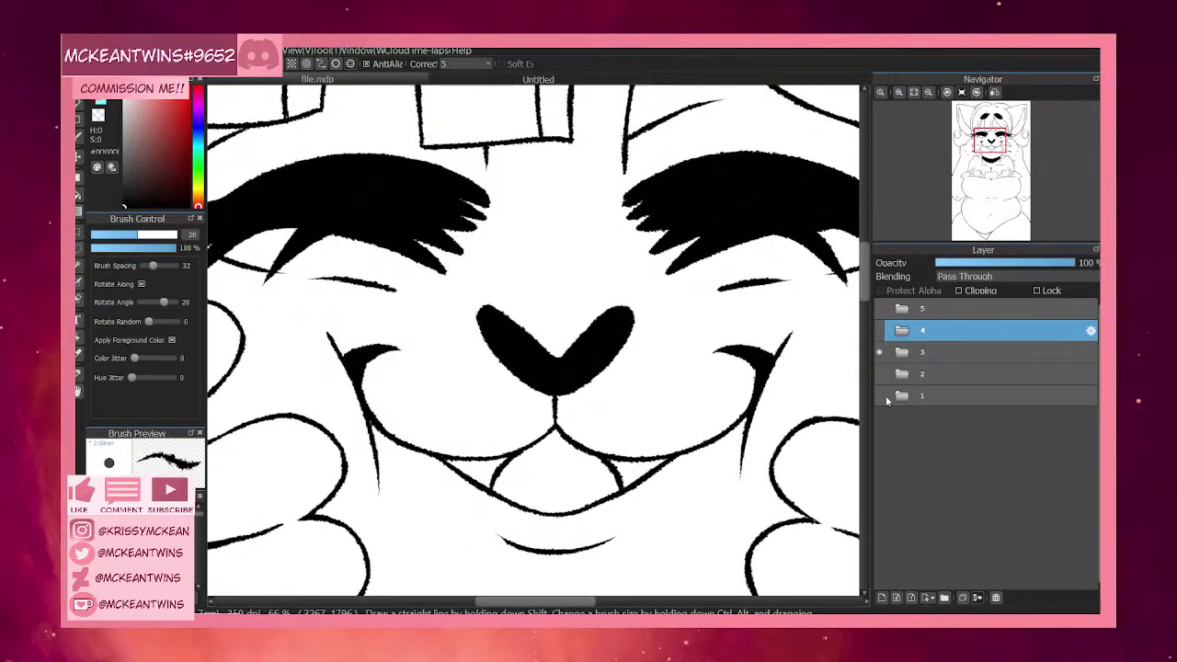
# Show folder 2 at 20% opacity as a guide beneath folder 3, and make Layer19 in folder 3 active.
pyautogui.click(931, 373)
pyautogui.click(879, 374)
pyautogui.click(879, 352)
pyautogui.click(963, 263)
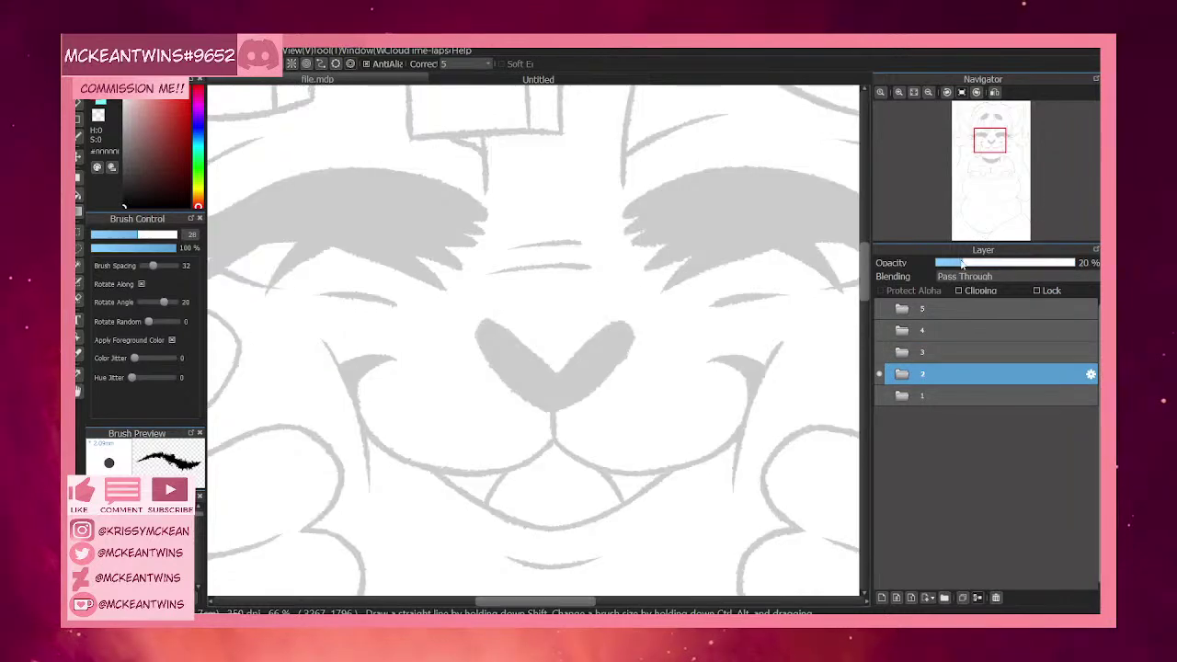
pyautogui.click(880, 353)
pyautogui.click(902, 352)
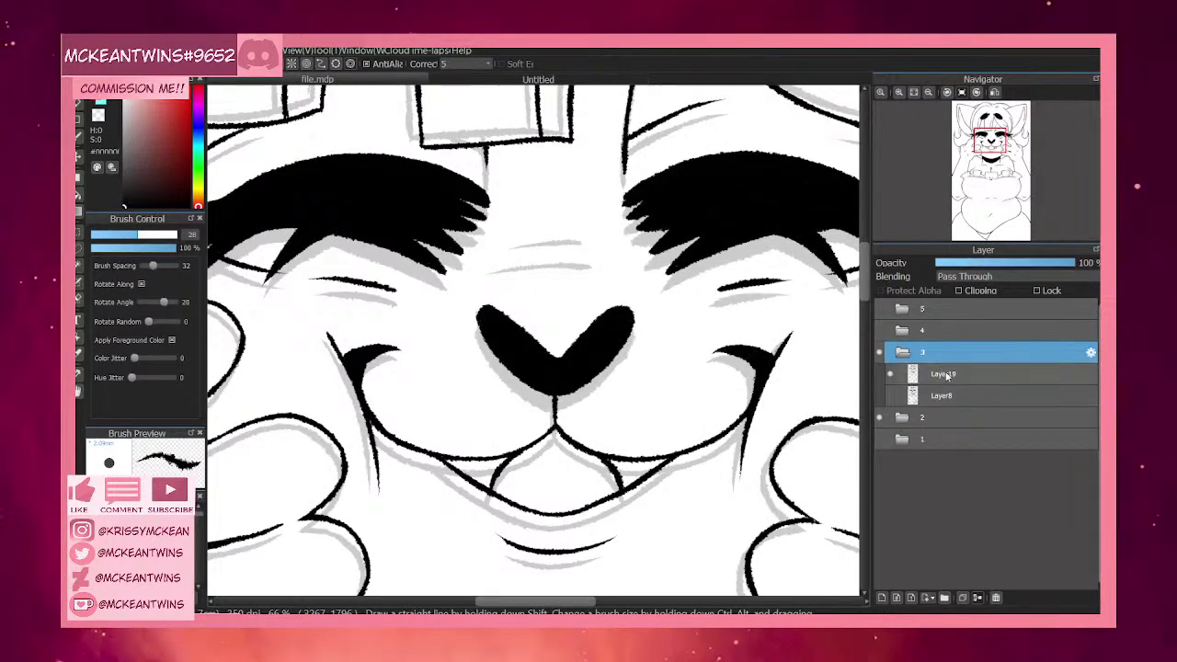
pyautogui.click(945, 373)
# Ink the wrinkle line nearer the nose on frame 3's nose bridge, between the two faint guide lines.
pyautogui.click(912, 93)
pyautogui.moveTo(990, 153); pyautogui.dragTo(991, 148)
pyautogui.click(947, 93)
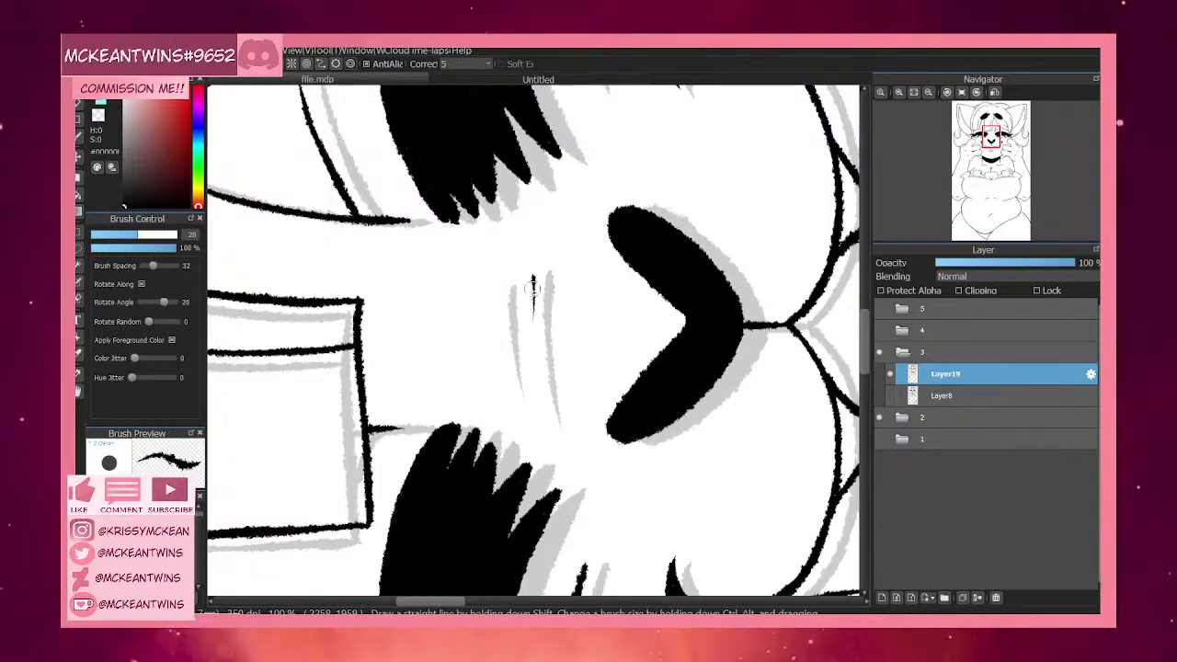
pyautogui.moveTo(532, 288); pyautogui.dragTo(539, 404)
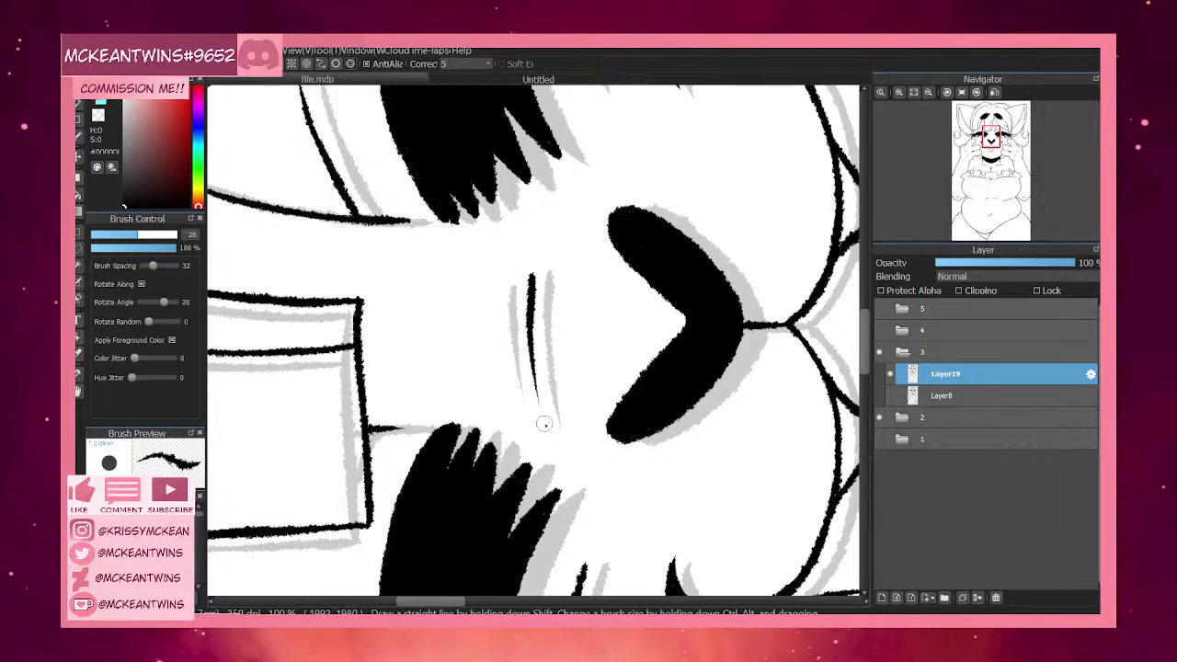
pyautogui.moveTo(531, 351); pyautogui.dragTo(545, 415)
# Ink a second, shorter wrinkle line above the first on the nose bridge, redoing its overlong tail.
pyautogui.moveTo(493, 284); pyautogui.dragTo(496, 361)
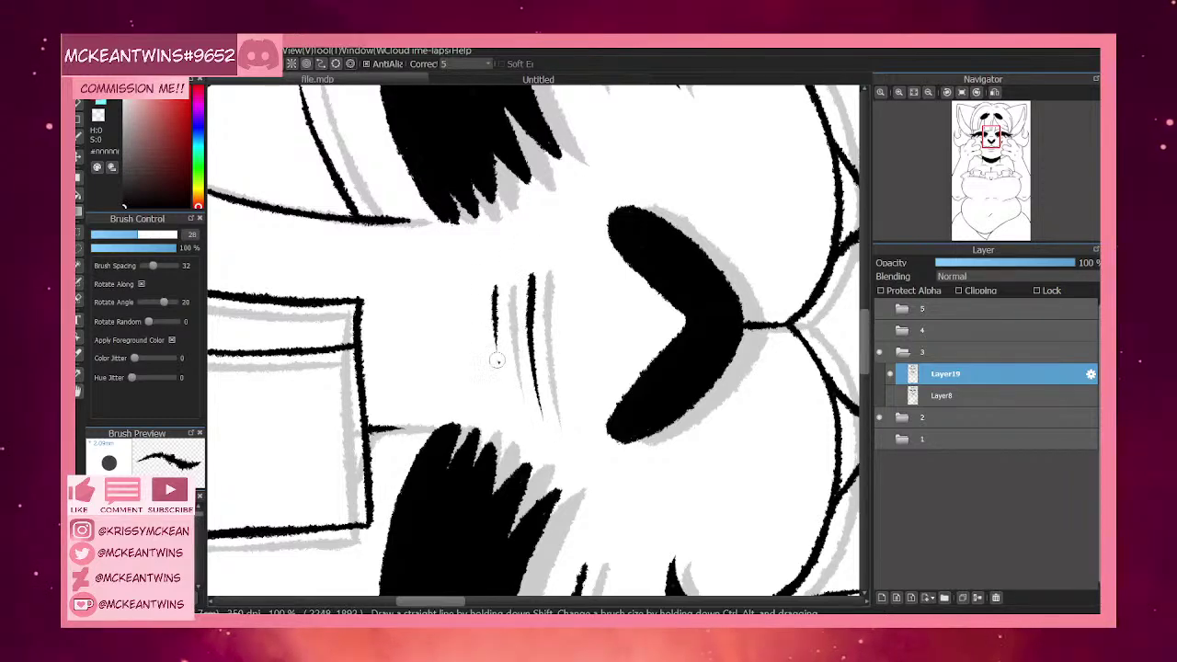
pyautogui.moveTo(494, 287); pyautogui.dragTo(512, 416)
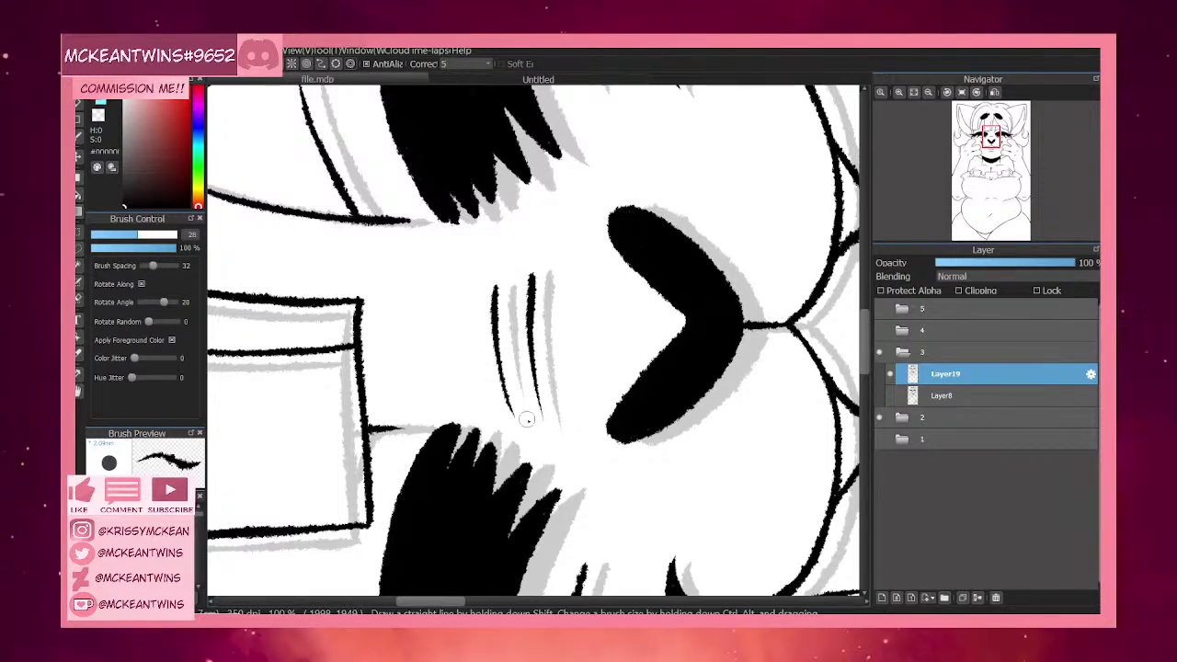
pyautogui.hotkey('ctrl', 'z')
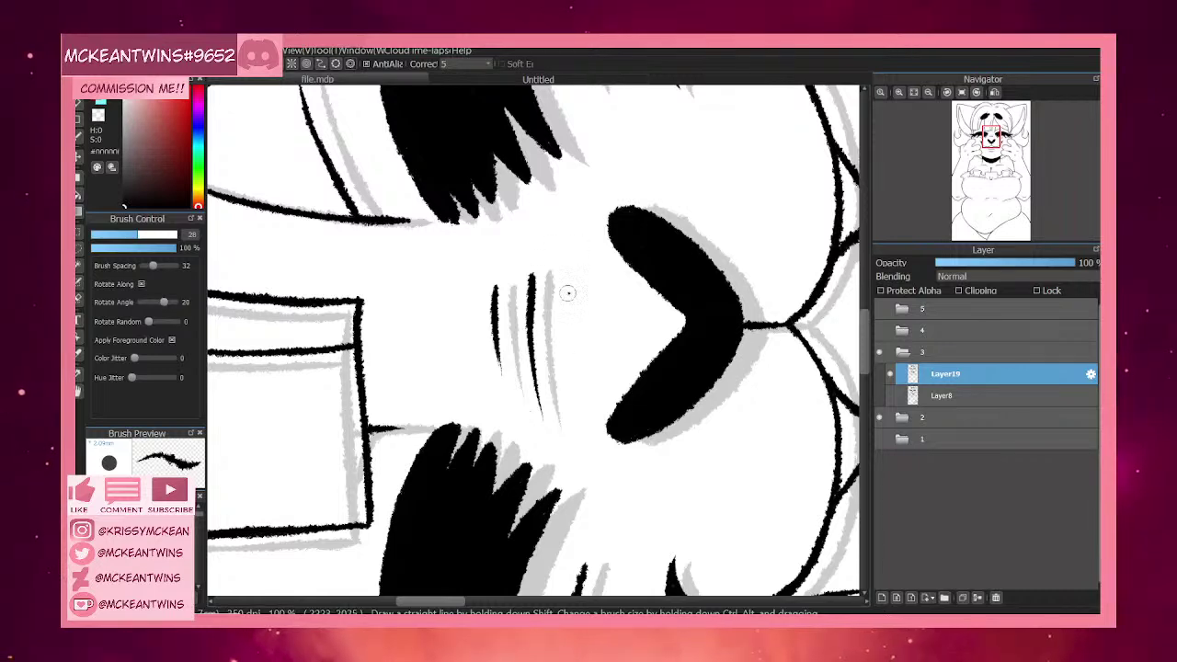
pyautogui.moveTo(495, 337); pyautogui.dragTo(503, 384)
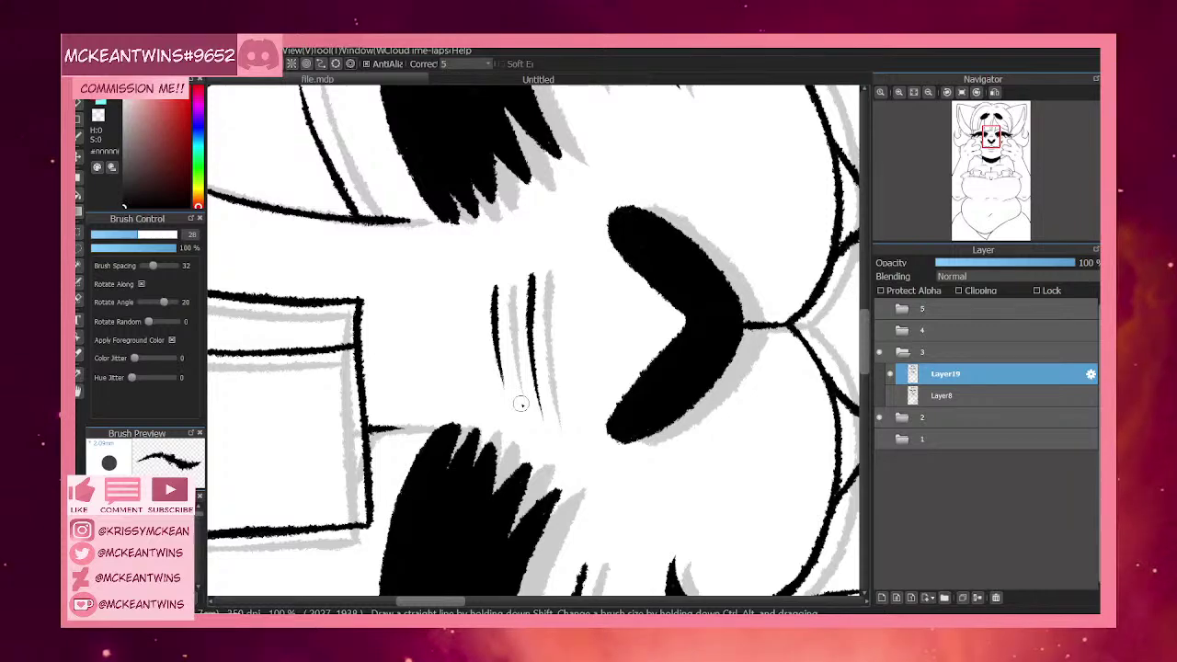
# Compare frame 3 with the faint frame 2 across the whole figure by toggling folder 3's visibility.
pyautogui.click(962, 92)
pyautogui.click(928, 92)
pyautogui.click(929, 92)
pyautogui.click(928, 92)
pyautogui.click(928, 92)
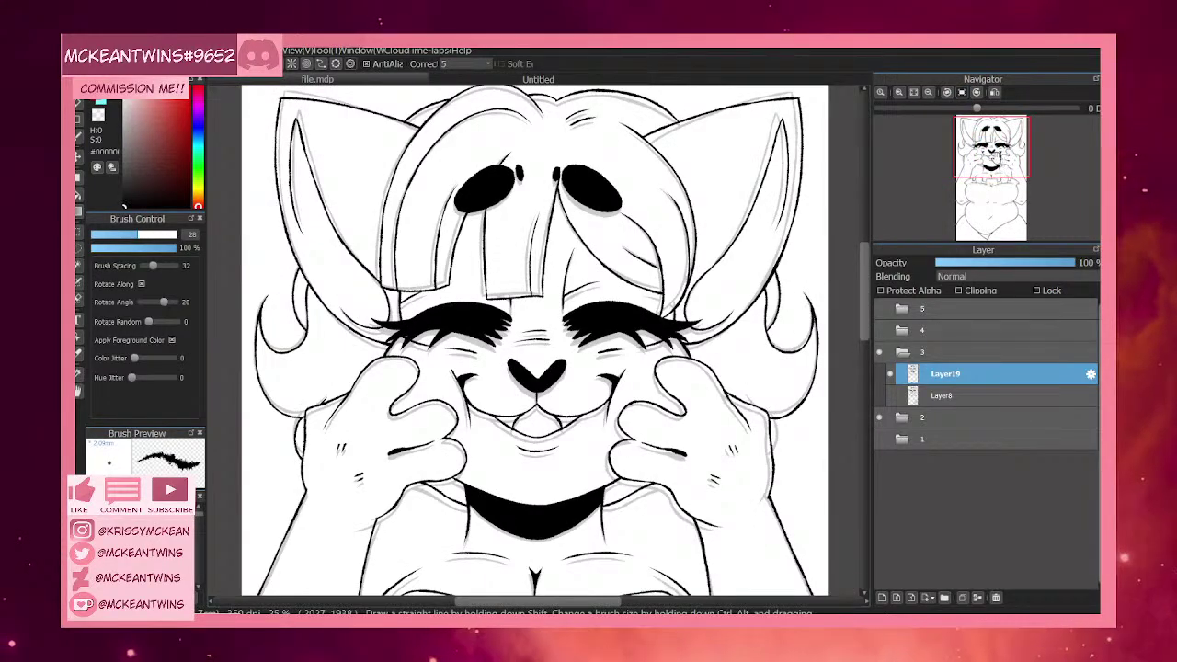
pyautogui.moveTo(996, 157); pyautogui.dragTo(998, 150)
pyautogui.click(914, 92)
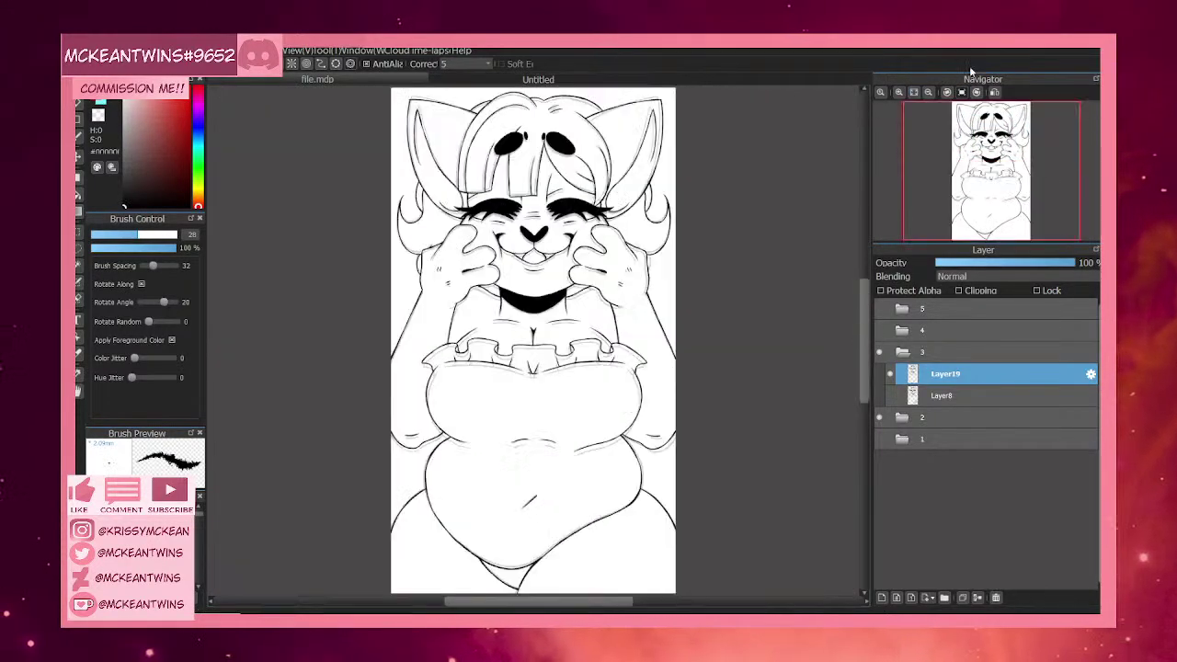
pyautogui.click(902, 353)
pyautogui.click(879, 353)
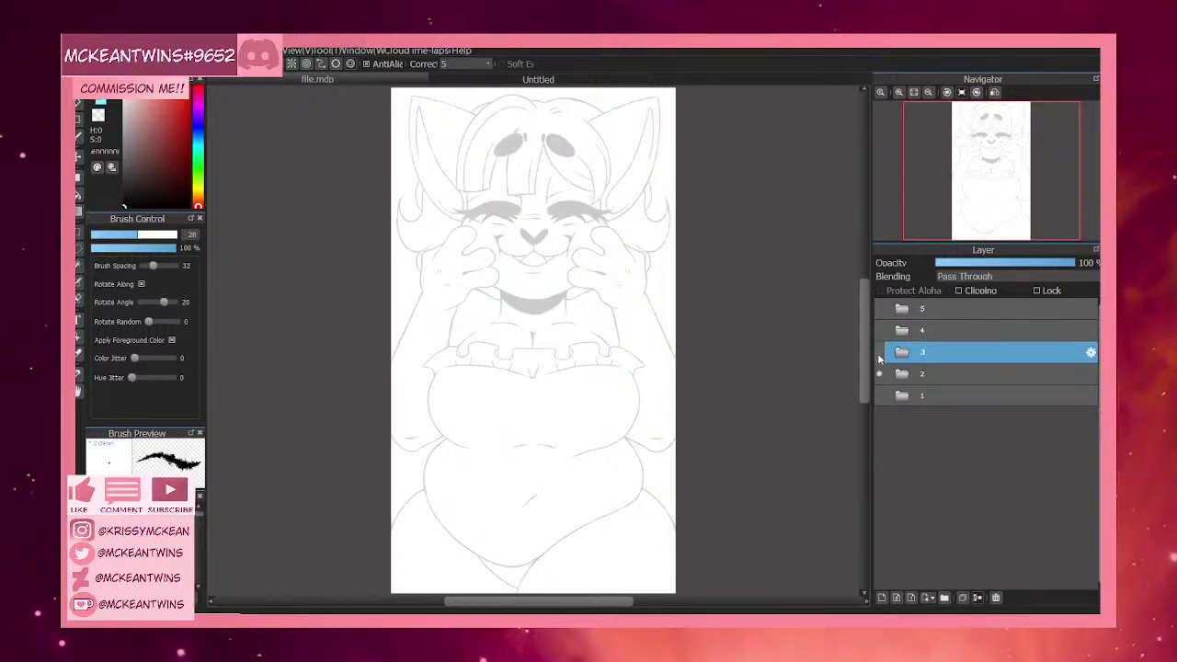
pyautogui.click(879, 353)
pyautogui.click(879, 353)
pyautogui.click(879, 353)
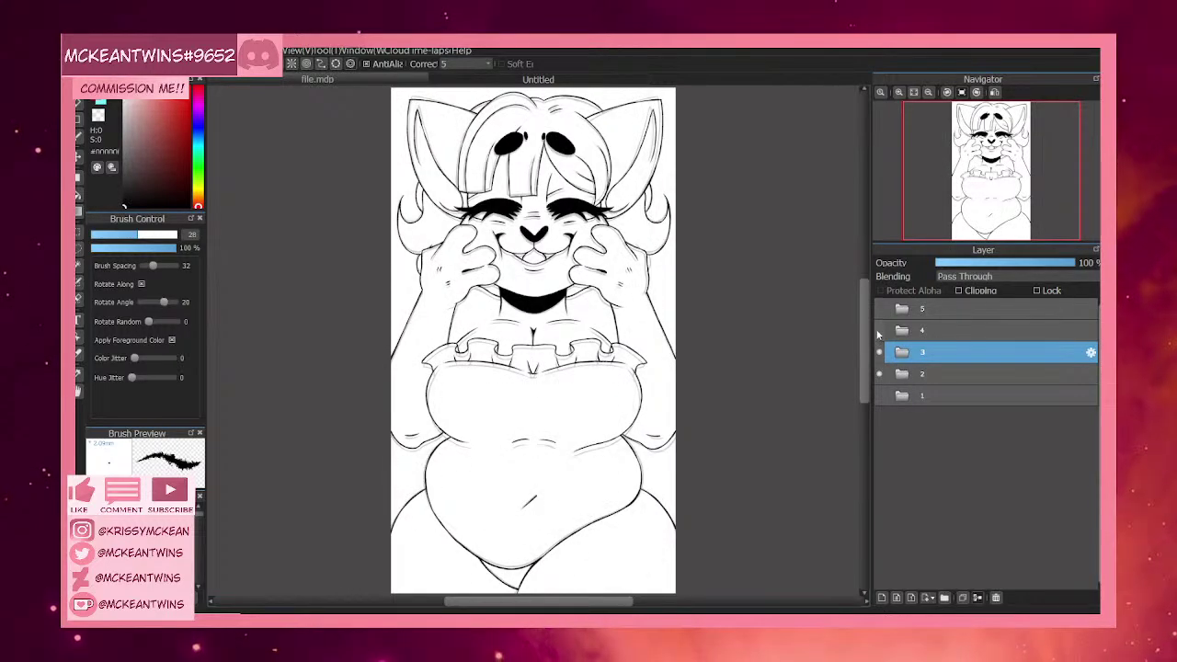
# Display folder 4 in place of frames 2 and 3, and make its Layer21 active for inking around the nose.
pyautogui.click(879, 330)
pyautogui.click(879, 353)
pyautogui.click(902, 330)
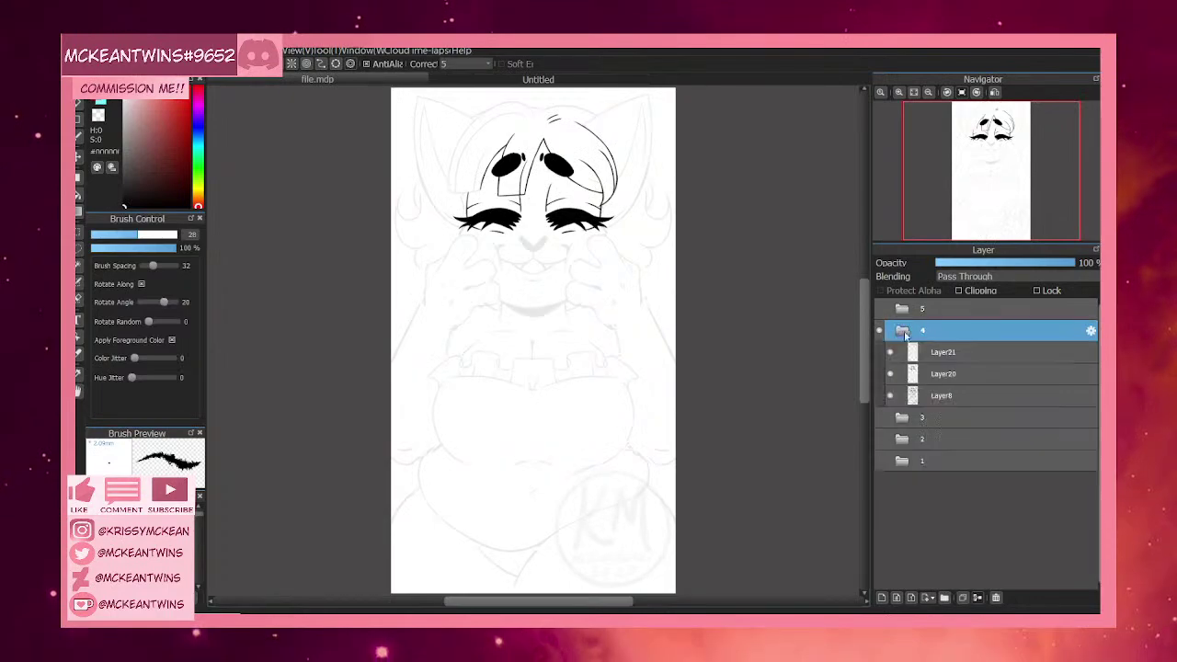
pyautogui.click(910, 352)
pyautogui.click(900, 92)
pyautogui.click(900, 91)
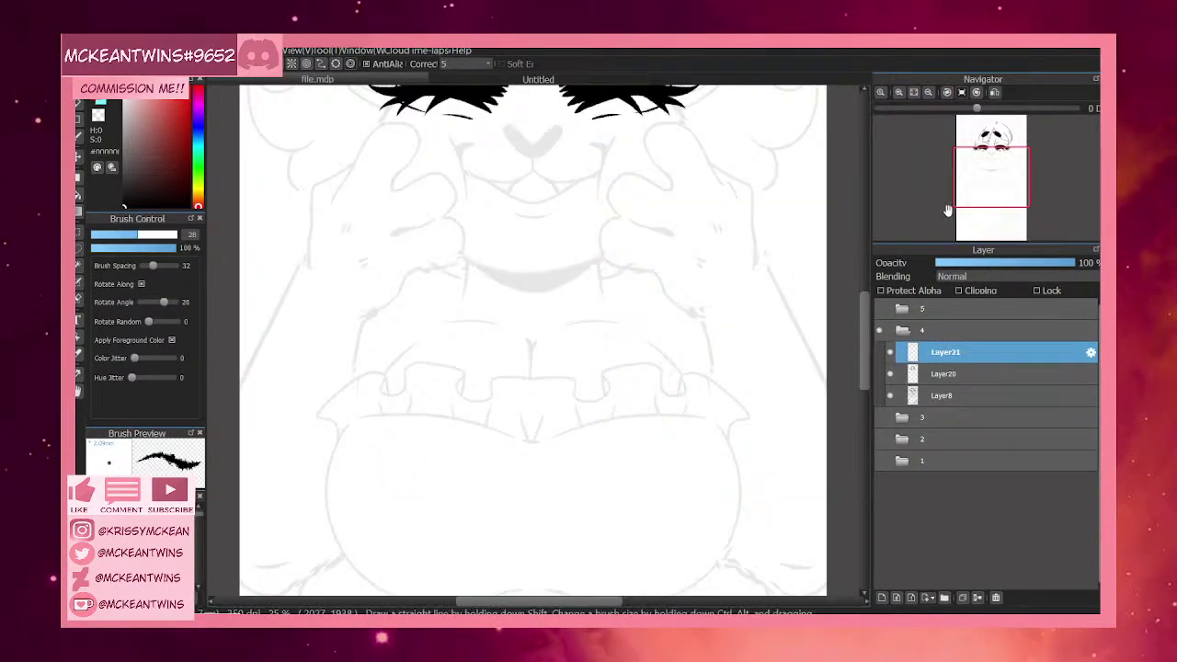
pyautogui.click(901, 93)
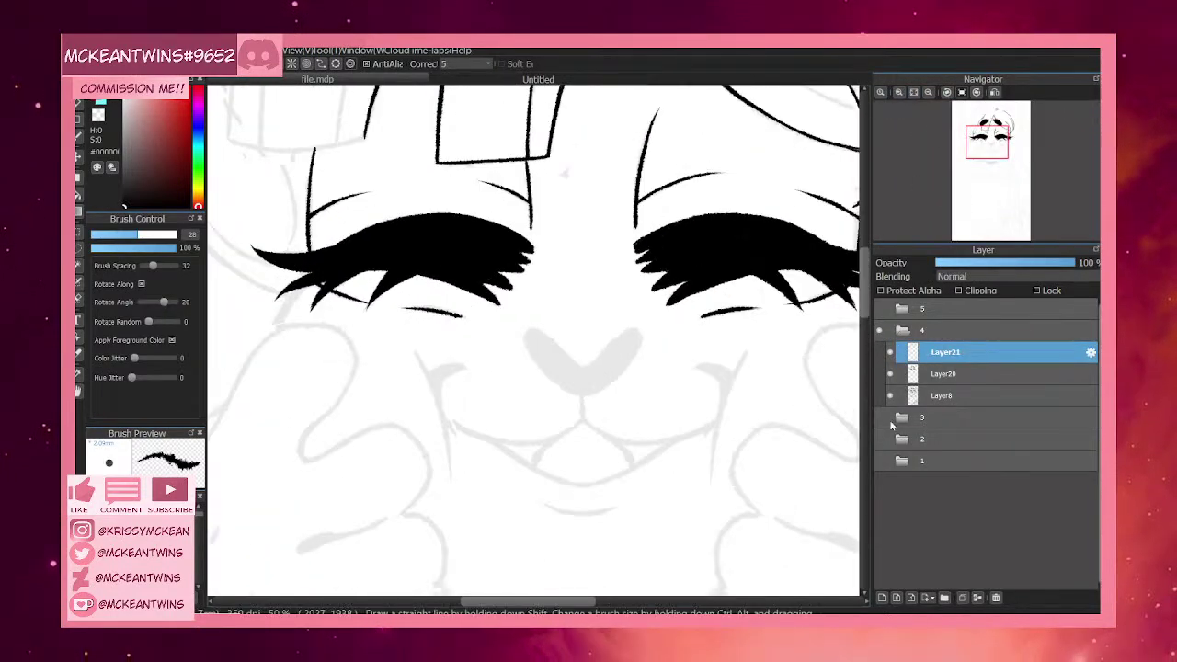
# Ink two short wrinkle lines across the nose bridge on frame 4's Layer21, using frame 1 as the placement reference.
pyautogui.click(880, 461)
pyautogui.click(879, 462)
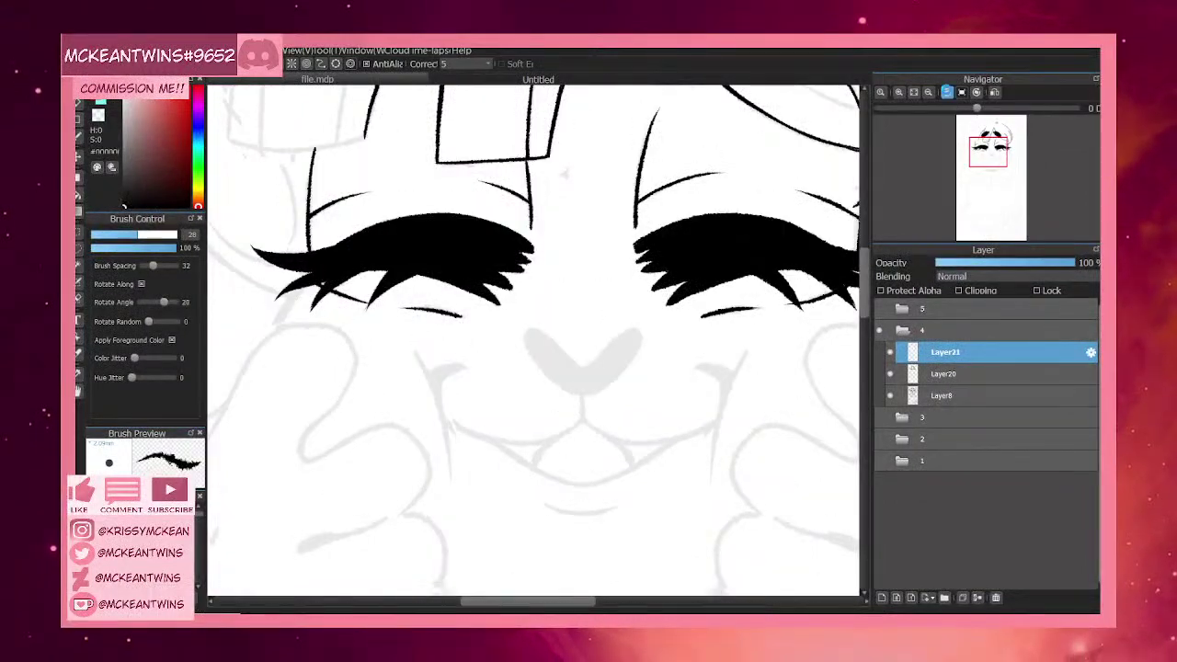
pyautogui.click(947, 92)
pyautogui.click(900, 92)
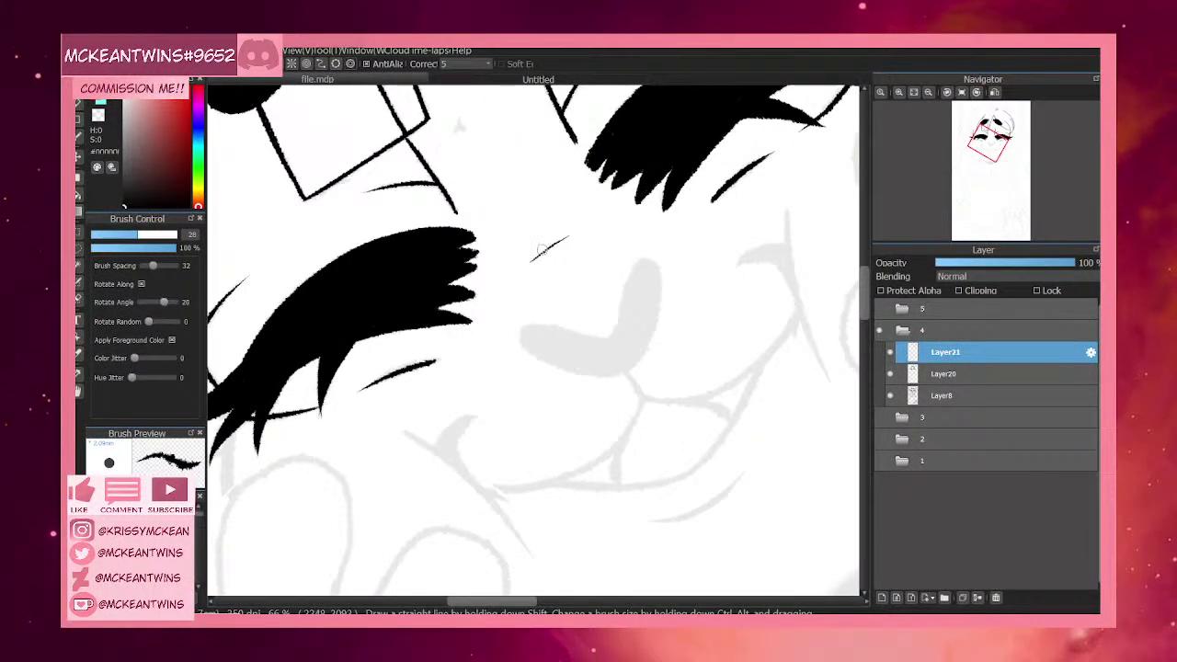
pyautogui.click(880, 460)
pyautogui.click(880, 460)
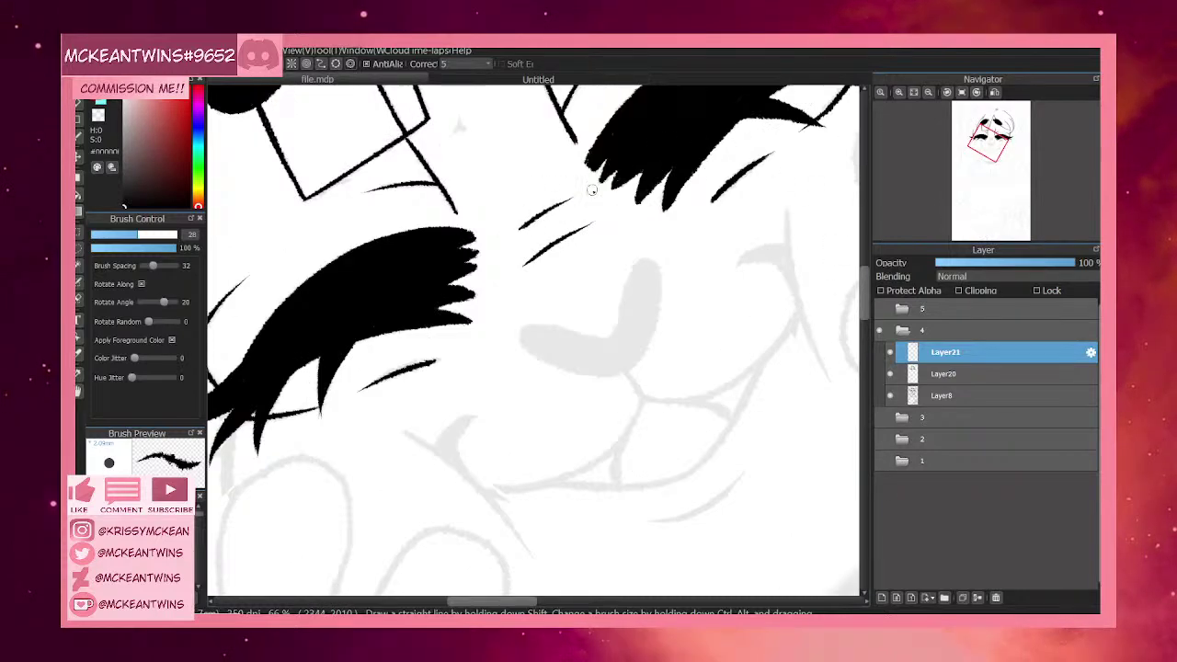
pyautogui.click(961, 92)
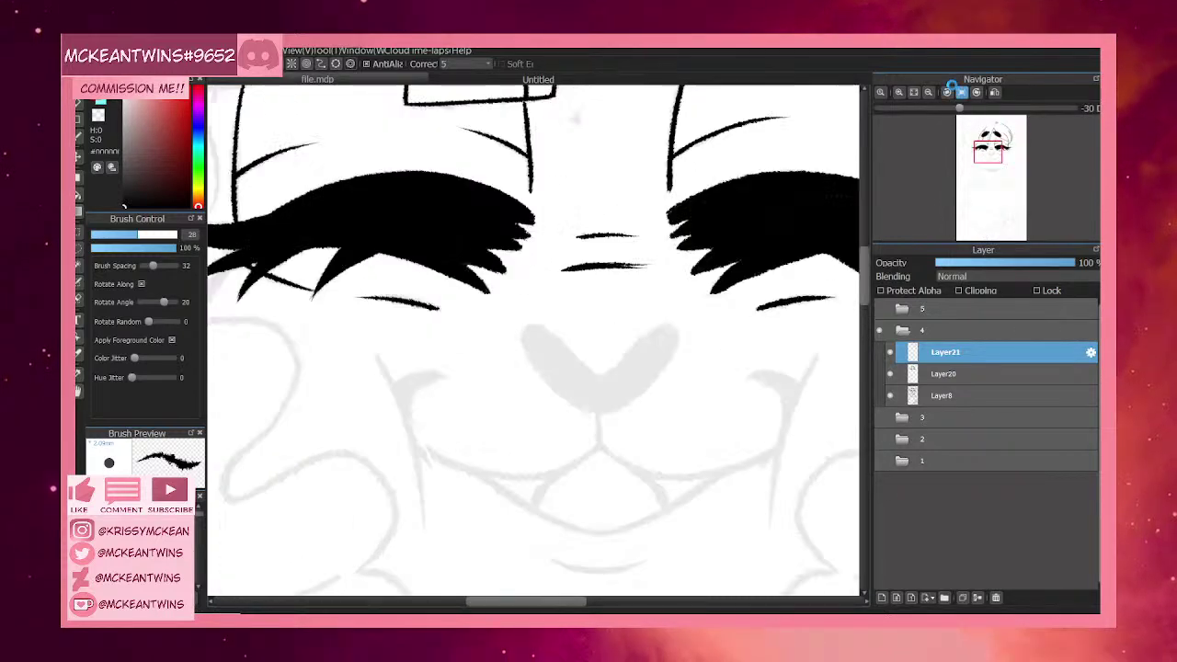
# Compare frame 4 with frame 1 across the whole figure by toggling the visibility of folders 1 and 4.
pyautogui.click(929, 92)
pyautogui.click(929, 92)
pyautogui.click(928, 92)
pyautogui.click(929, 92)
pyautogui.click(988, 154)
pyautogui.moveTo(988, 154); pyautogui.dragTo(980, 147)
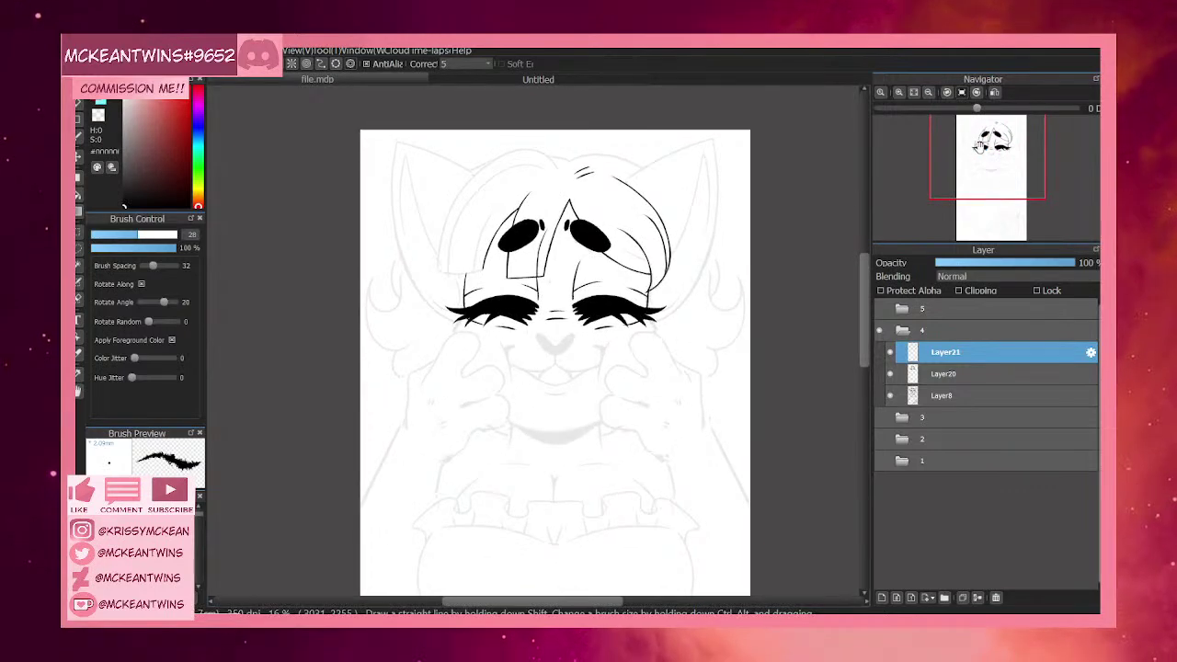
pyautogui.click(880, 461)
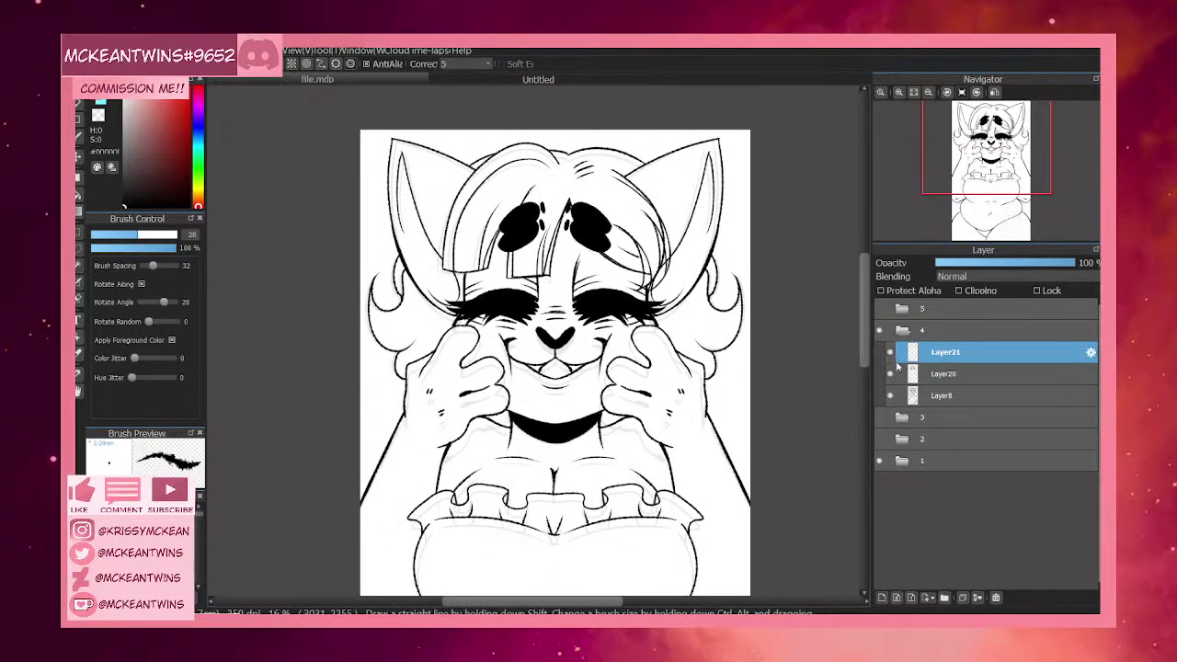
pyautogui.click(880, 332)
pyautogui.click(880, 332)
pyautogui.click(878, 464)
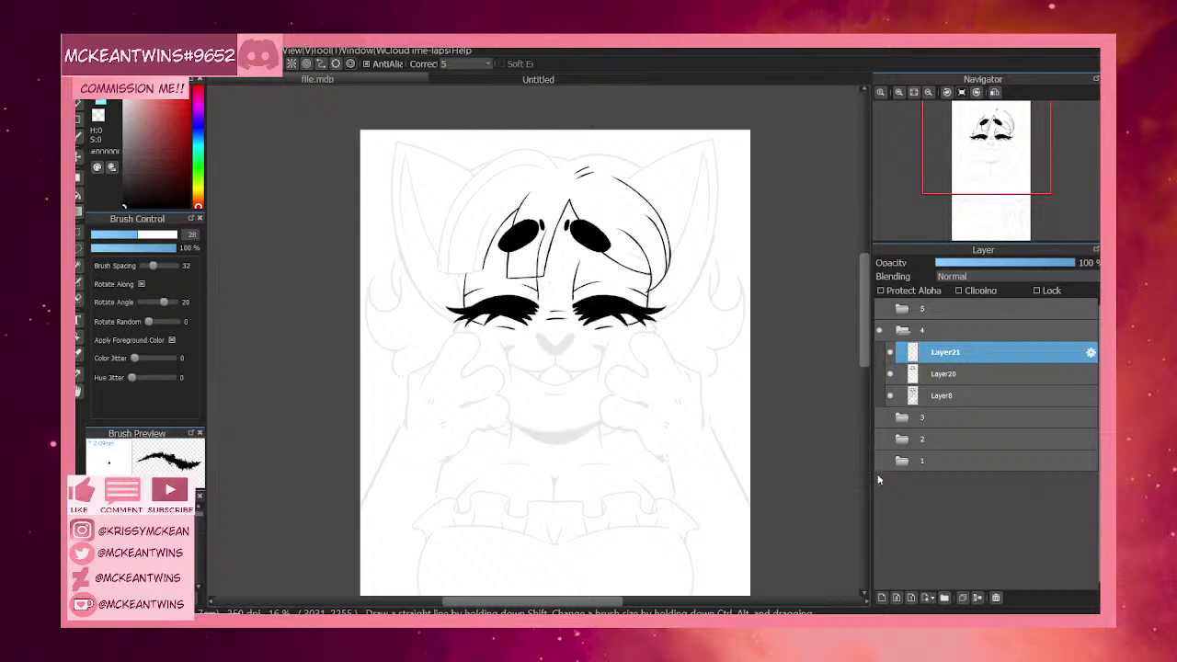
# Select the upper wrinkle line on the nose bridge and nudge it slightly down toward the lower one with Transform.
pyautogui.click(898, 93)
pyautogui.click(899, 93)
pyautogui.click(898, 93)
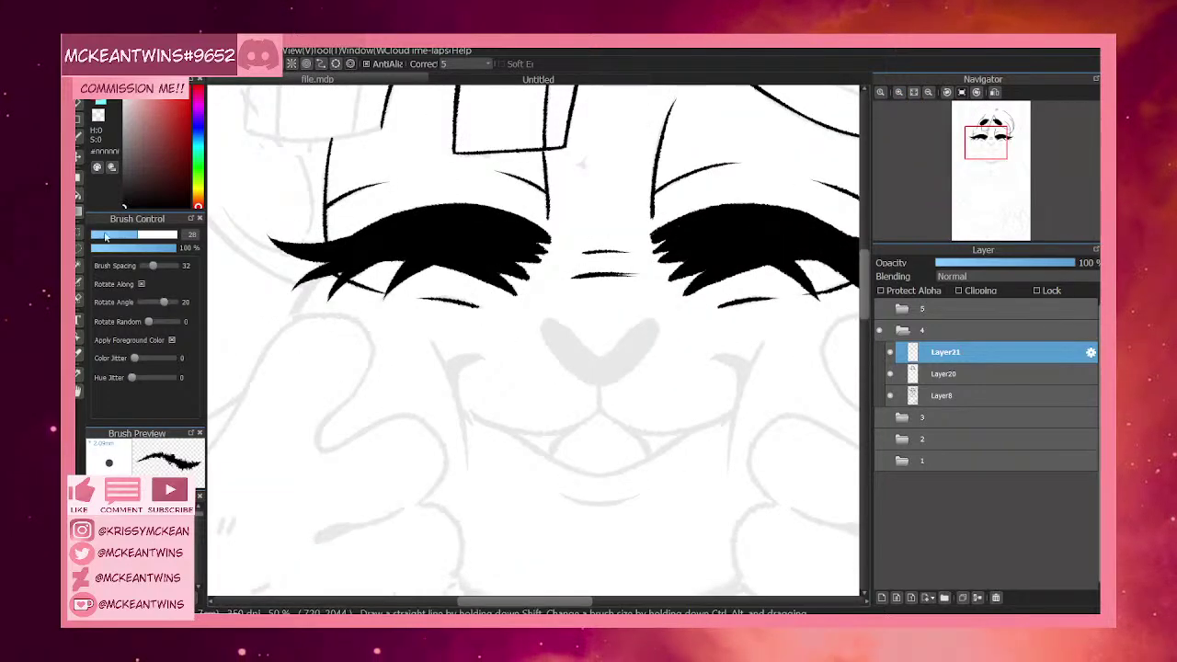
pyautogui.click(79, 249)
pyautogui.moveTo(620, 222)
pyautogui.mouseDown()
pyautogui.moveTo(569, 257)
pyautogui.moveTo(606, 267)
pyautogui.moveTo(618, 224)
pyautogui.mouseUp()
pyautogui.hotkey('ctrl', 't')
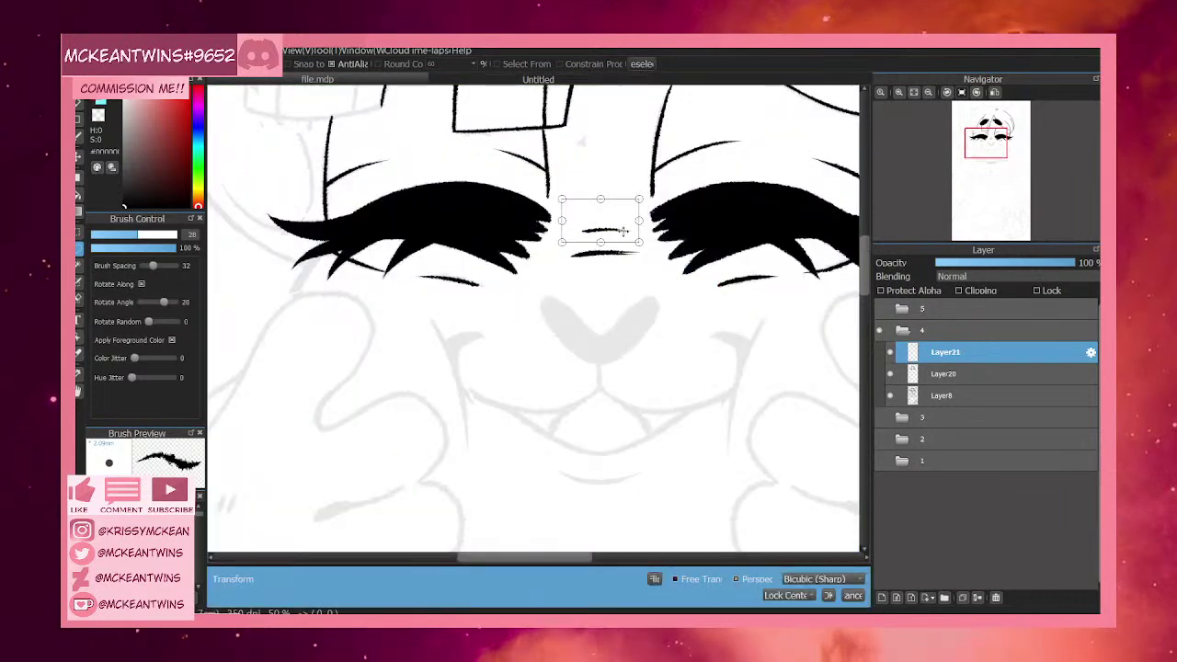
pyautogui.press('Down')
pyautogui.press('Down')
pyautogui.press('Down')
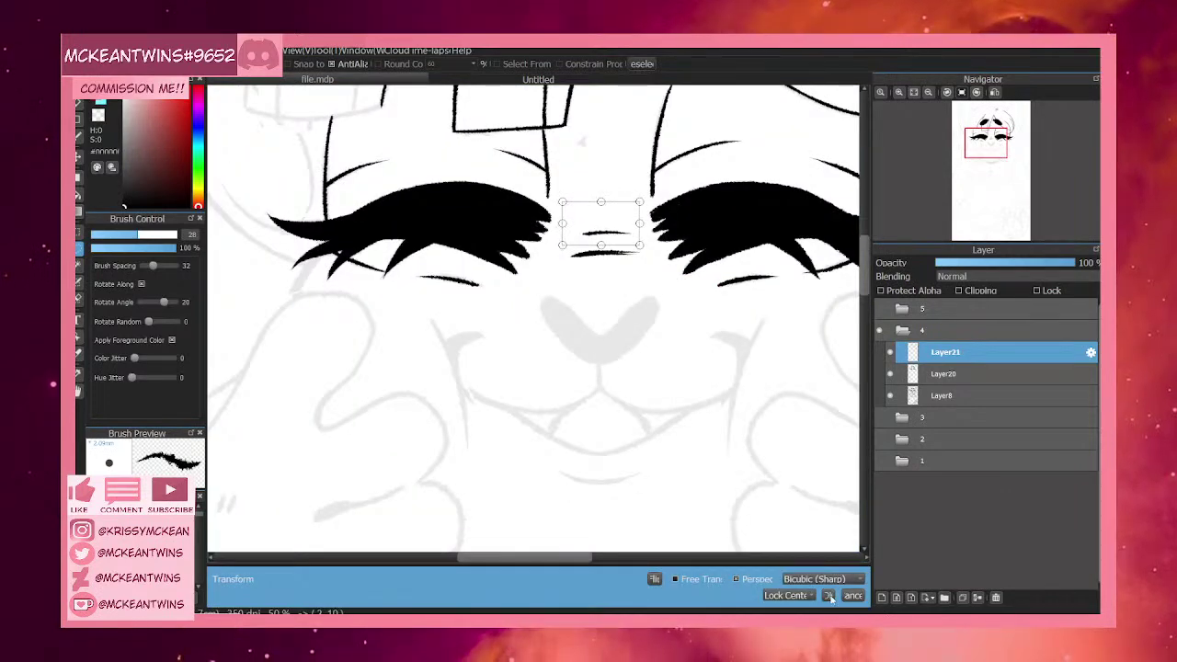
pyautogui.click(827, 595)
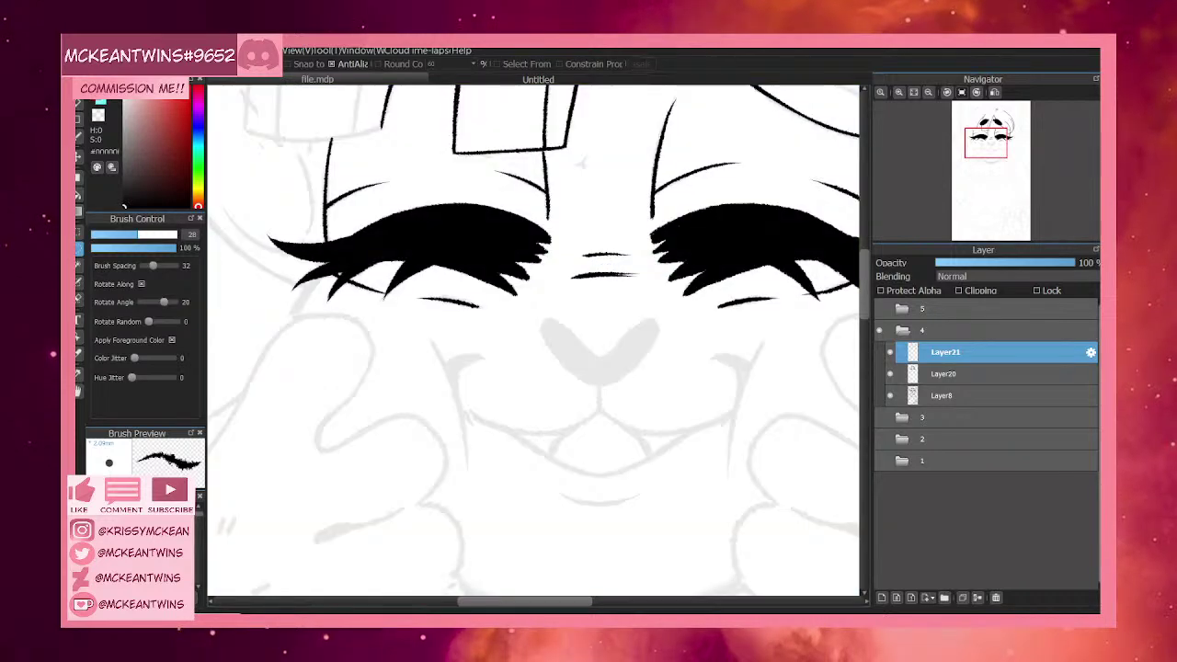
pyautogui.hotkey('ctrl', 'd')
# Ink the upper edge, tip and part of the lower edge of the nose's right lobe along the faint sketch.
pyautogui.press('b')
pyautogui.moveTo(985, 151)
pyautogui.mouseDown()
pyautogui.moveTo(989, 139)
pyautogui.moveTo(992, 156)
pyautogui.mouseUp()
pyautogui.click(891, 354)
pyautogui.click(891, 354)
pyautogui.click(900, 93)
pyautogui.click(992, 154)
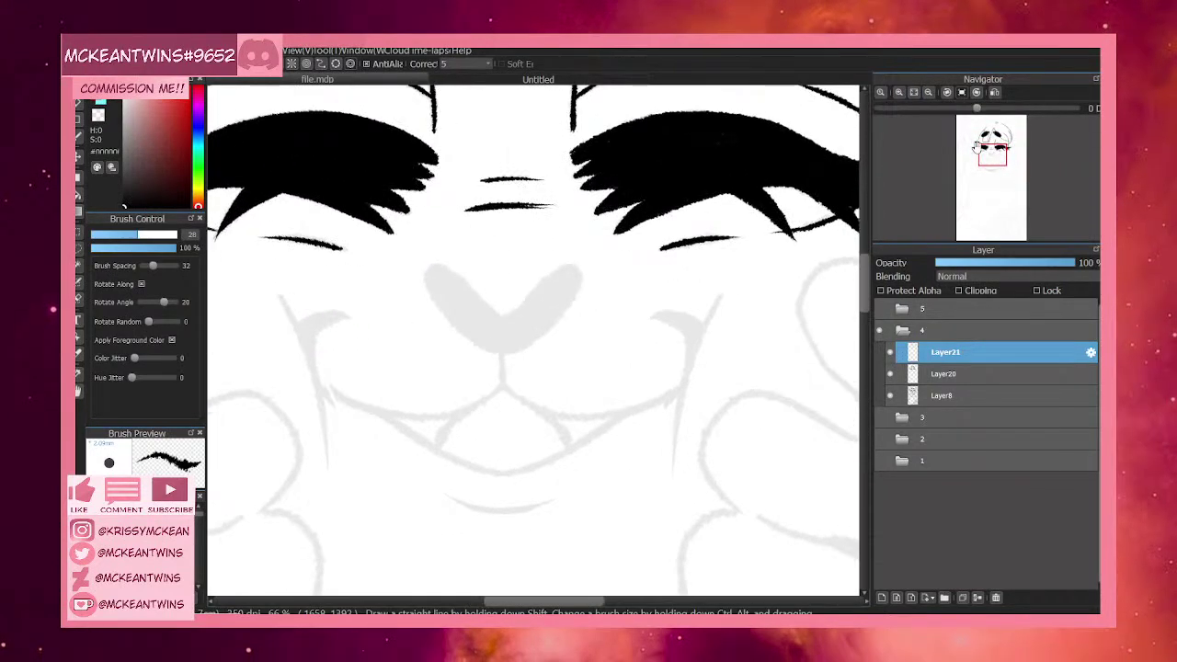
pyautogui.click(900, 94)
pyautogui.moveTo(502, 310)
pyautogui.mouseDown()
pyautogui.moveTo(543, 259)
pyautogui.moveTo(509, 294)
pyautogui.moveTo(605, 252)
pyautogui.mouseUp()
pyautogui.moveTo(492, 332)
pyautogui.mouseDown()
pyautogui.moveTo(509, 301)
pyautogui.moveTo(495, 332)
pyautogui.moveTo(522, 346)
pyautogui.moveTo(497, 353)
pyautogui.moveTo(568, 311)
pyautogui.mouseUp()
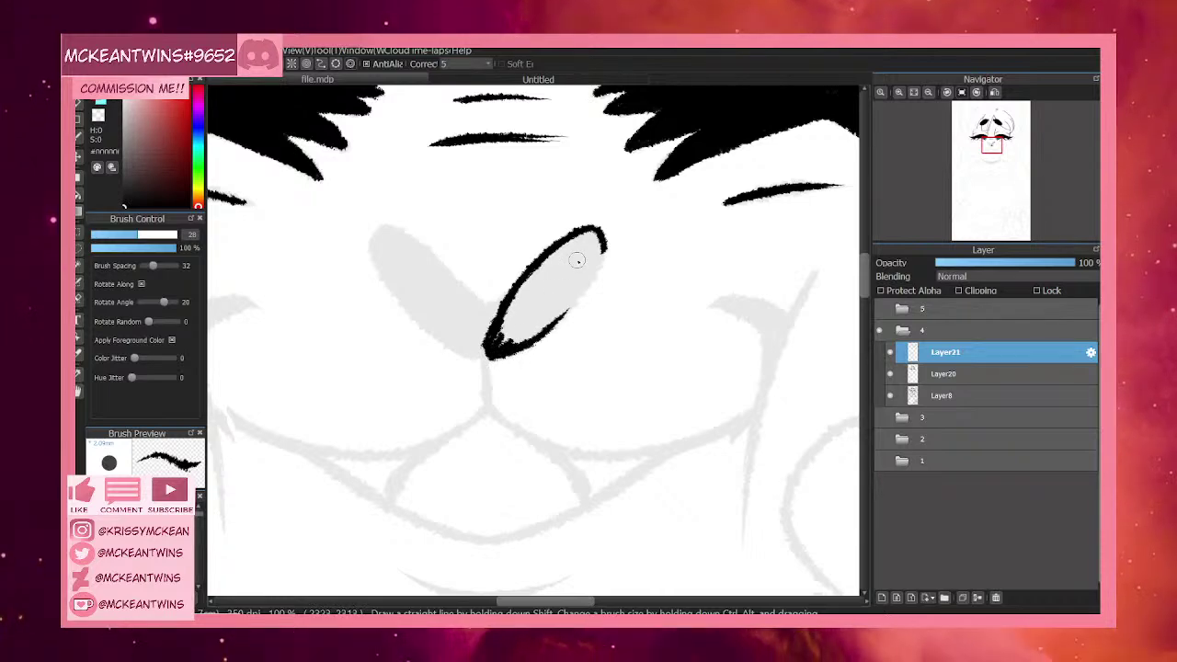
# Close the outline of the nose's right lobe and fill its interior solid black.
pyautogui.moveTo(591, 272)
pyautogui.mouseDown()
pyautogui.moveTo(544, 334)
pyautogui.moveTo(559, 309)
pyautogui.moveTo(531, 325)
pyautogui.moveTo(523, 295)
pyautogui.moveTo(499, 320)
pyautogui.mouseUp()
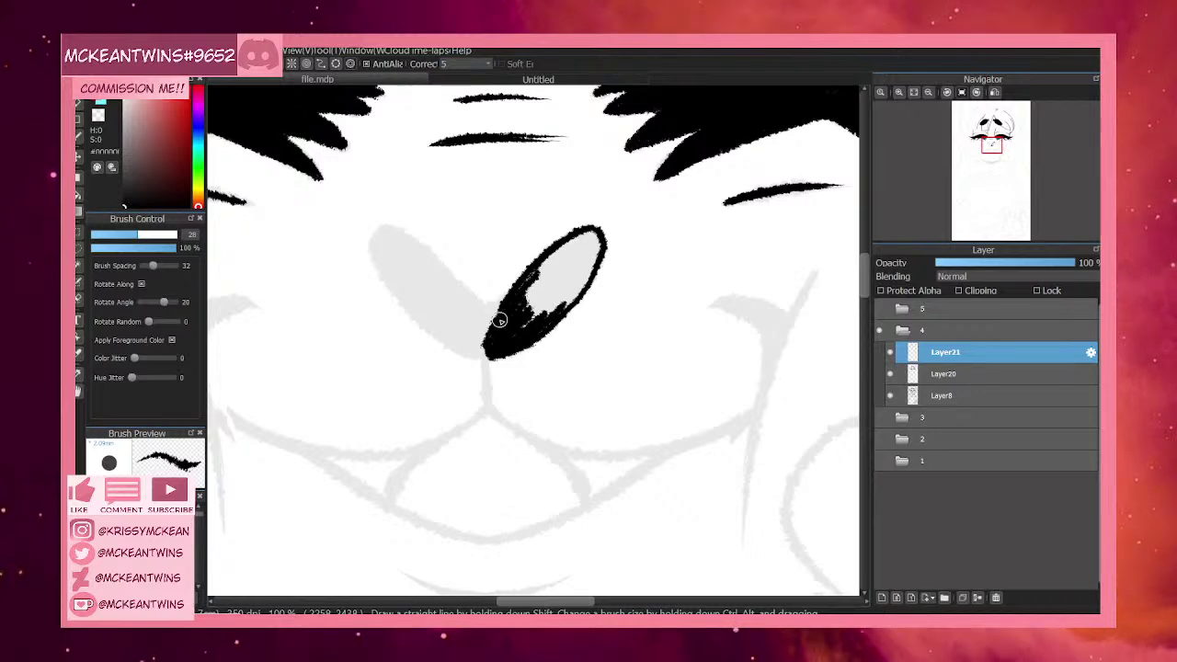
pyautogui.moveTo(547, 259); pyautogui.dragTo(556, 311)
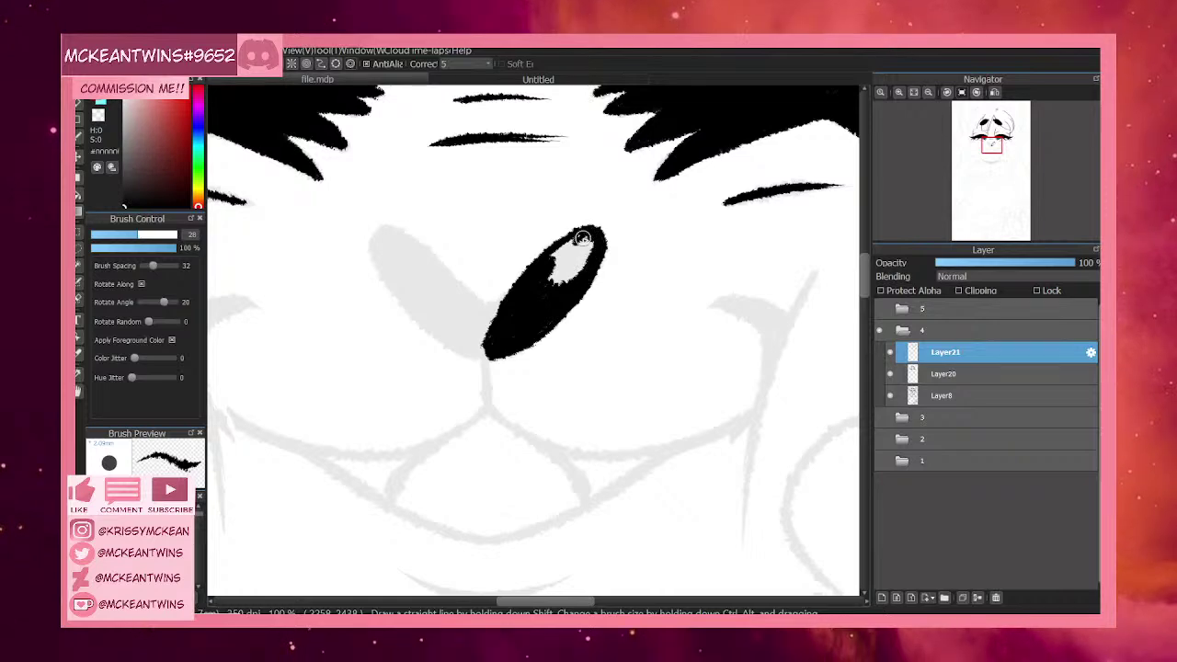
pyautogui.moveTo(561, 257)
pyautogui.mouseDown()
pyautogui.moveTo(571, 267)
pyautogui.moveTo(589, 250)
pyautogui.mouseUp()
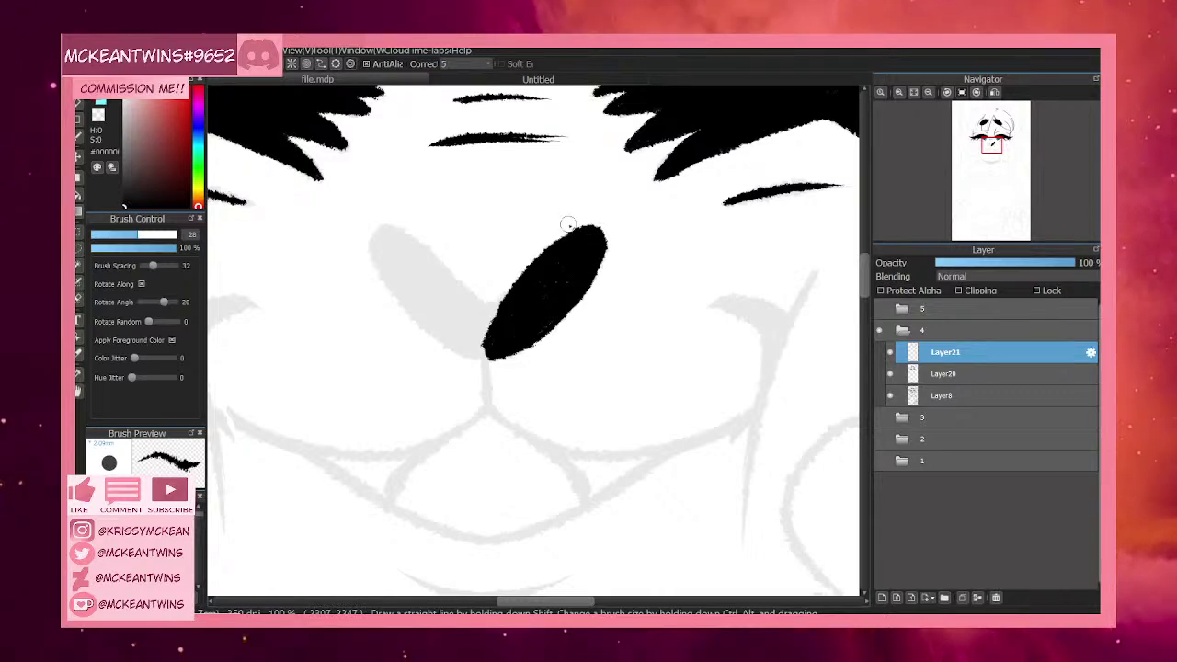
# Ink the outer lower edge of the nose's left lobe, starting from the base of the filled right lobe.
pyautogui.click(977, 91)
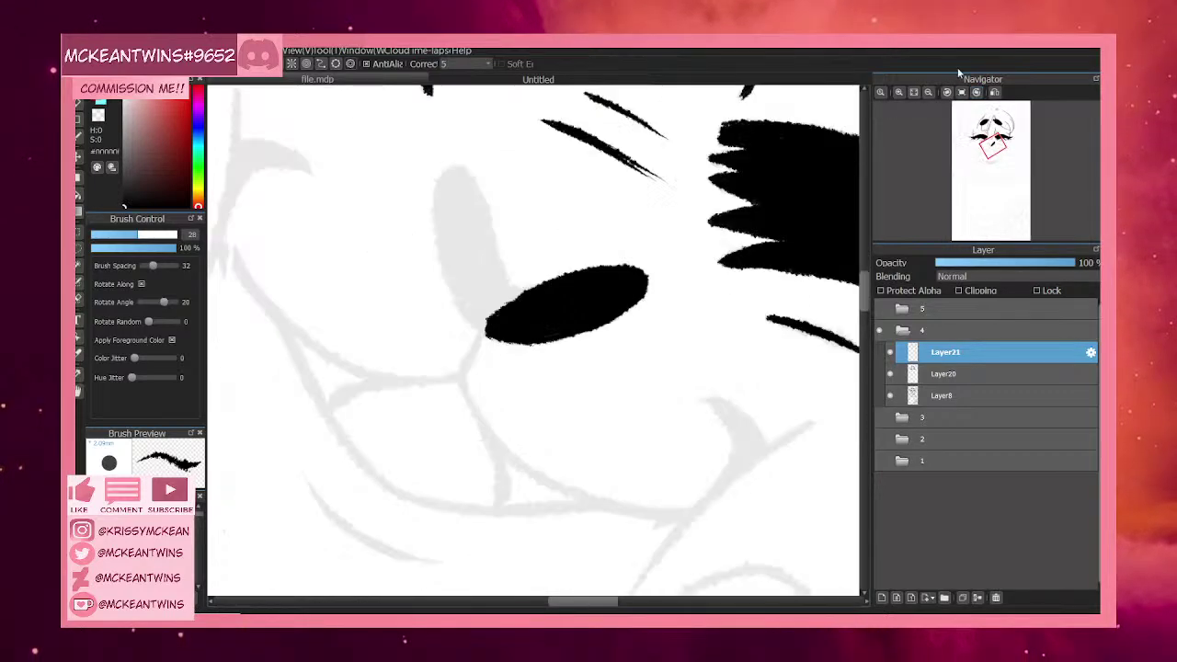
pyautogui.moveTo(462, 305)
pyautogui.mouseDown()
pyautogui.moveTo(484, 330)
pyautogui.moveTo(450, 277)
pyautogui.moveTo(461, 307)
pyautogui.moveTo(439, 201)
pyautogui.mouseUp()
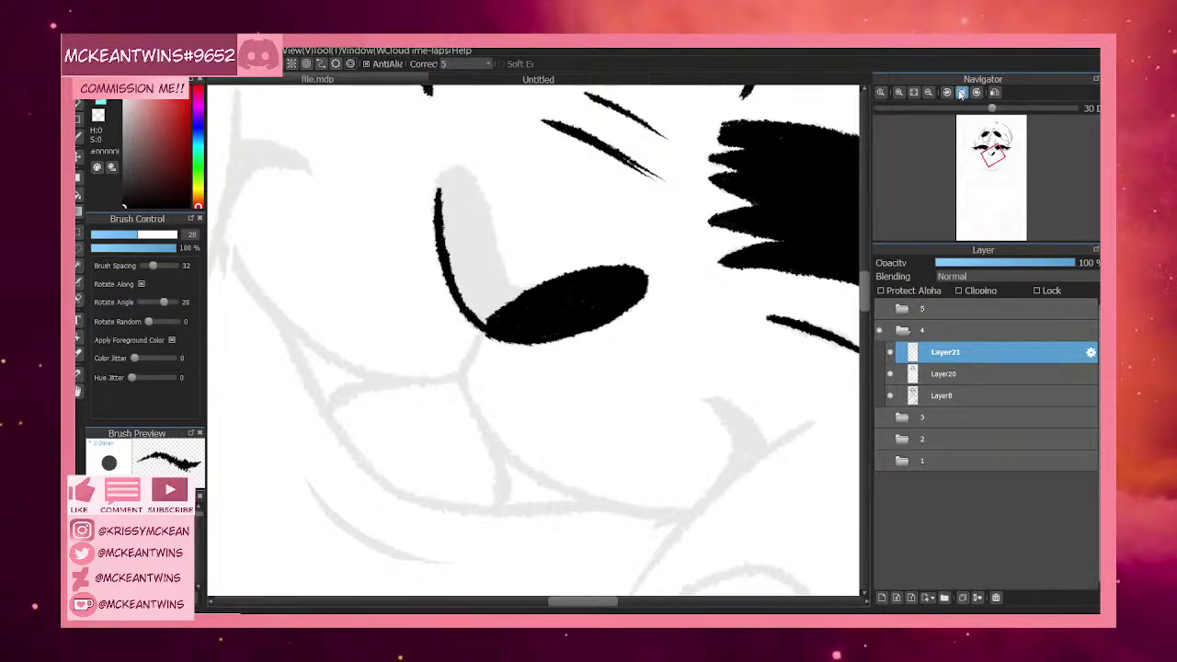
pyautogui.click(946, 92)
pyautogui.click(946, 92)
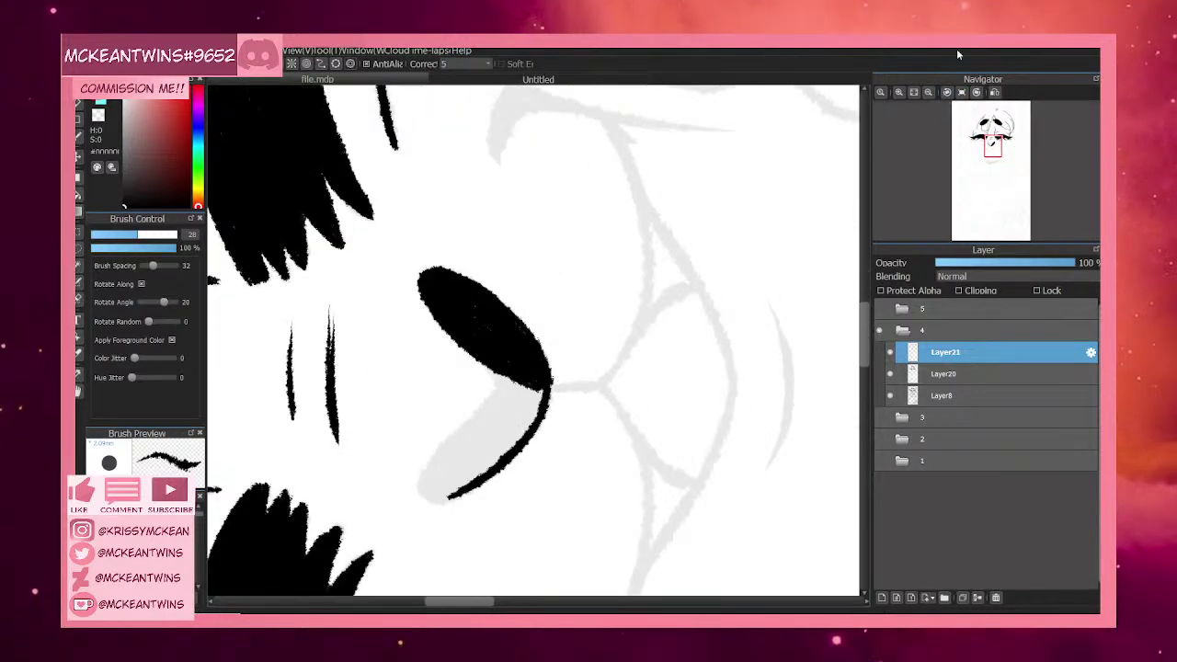